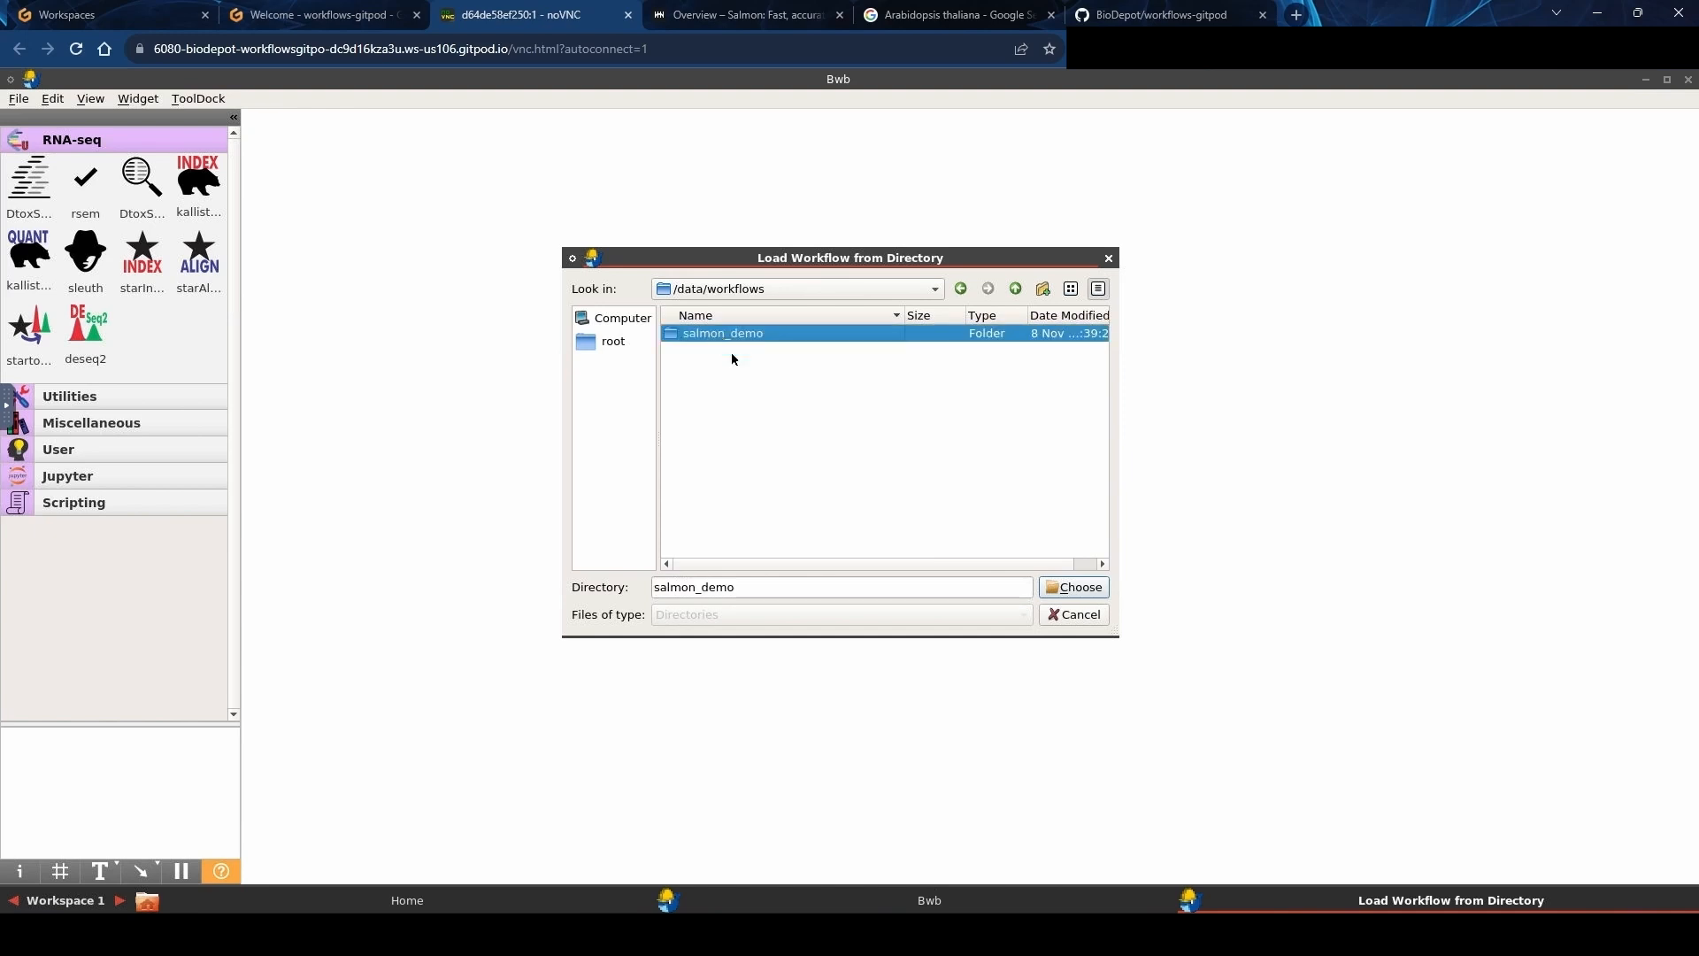
Load the salmon_demo workflow from the /data/workflows directory.
left_click(1090, 589)
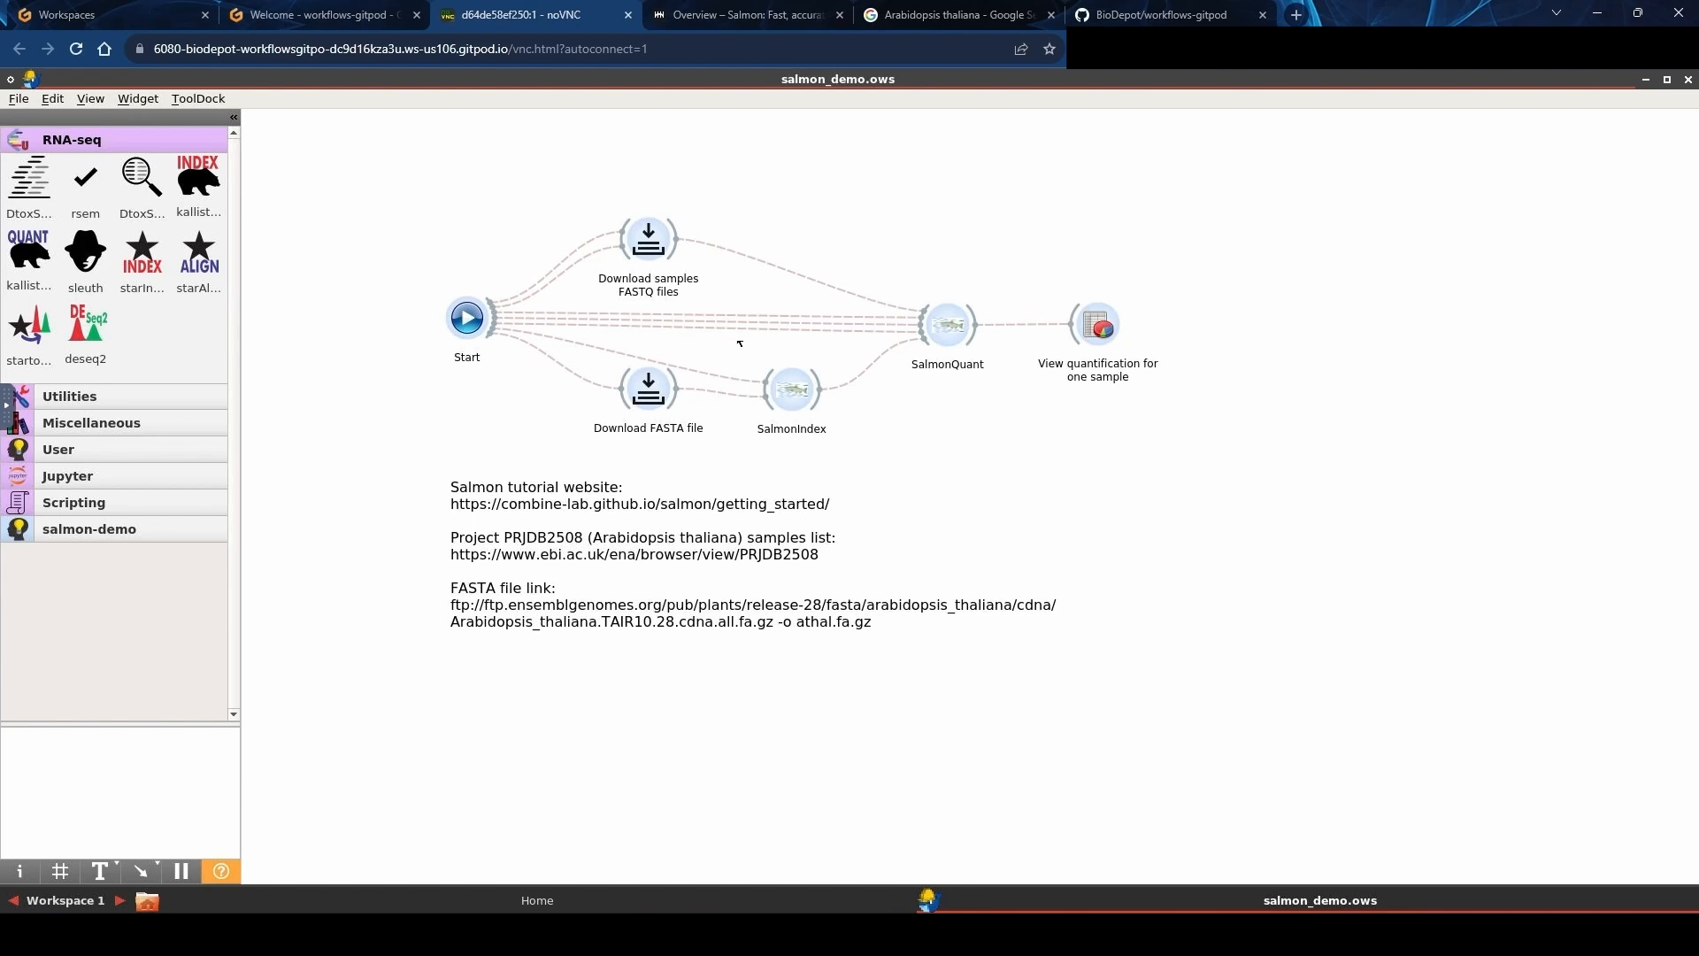
Read the Getting Started tutorial on the Salmon website, from obtaining Salmon through its Docker image section.
left_click(727, 11)
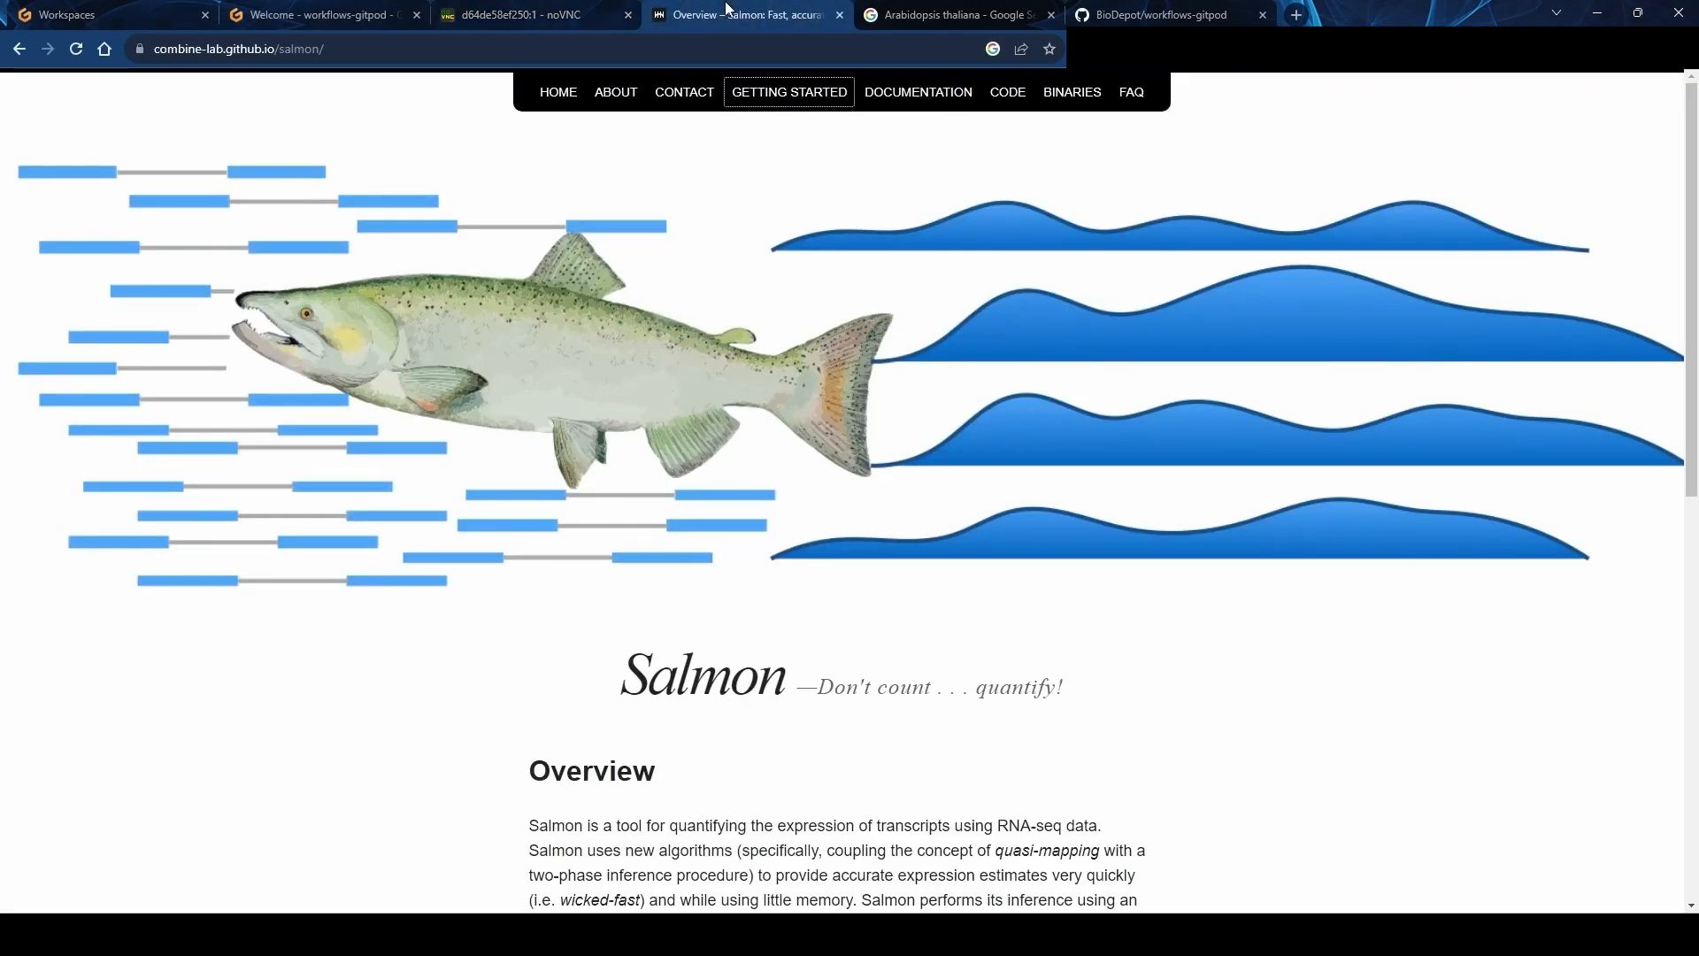
left_click(773, 105)
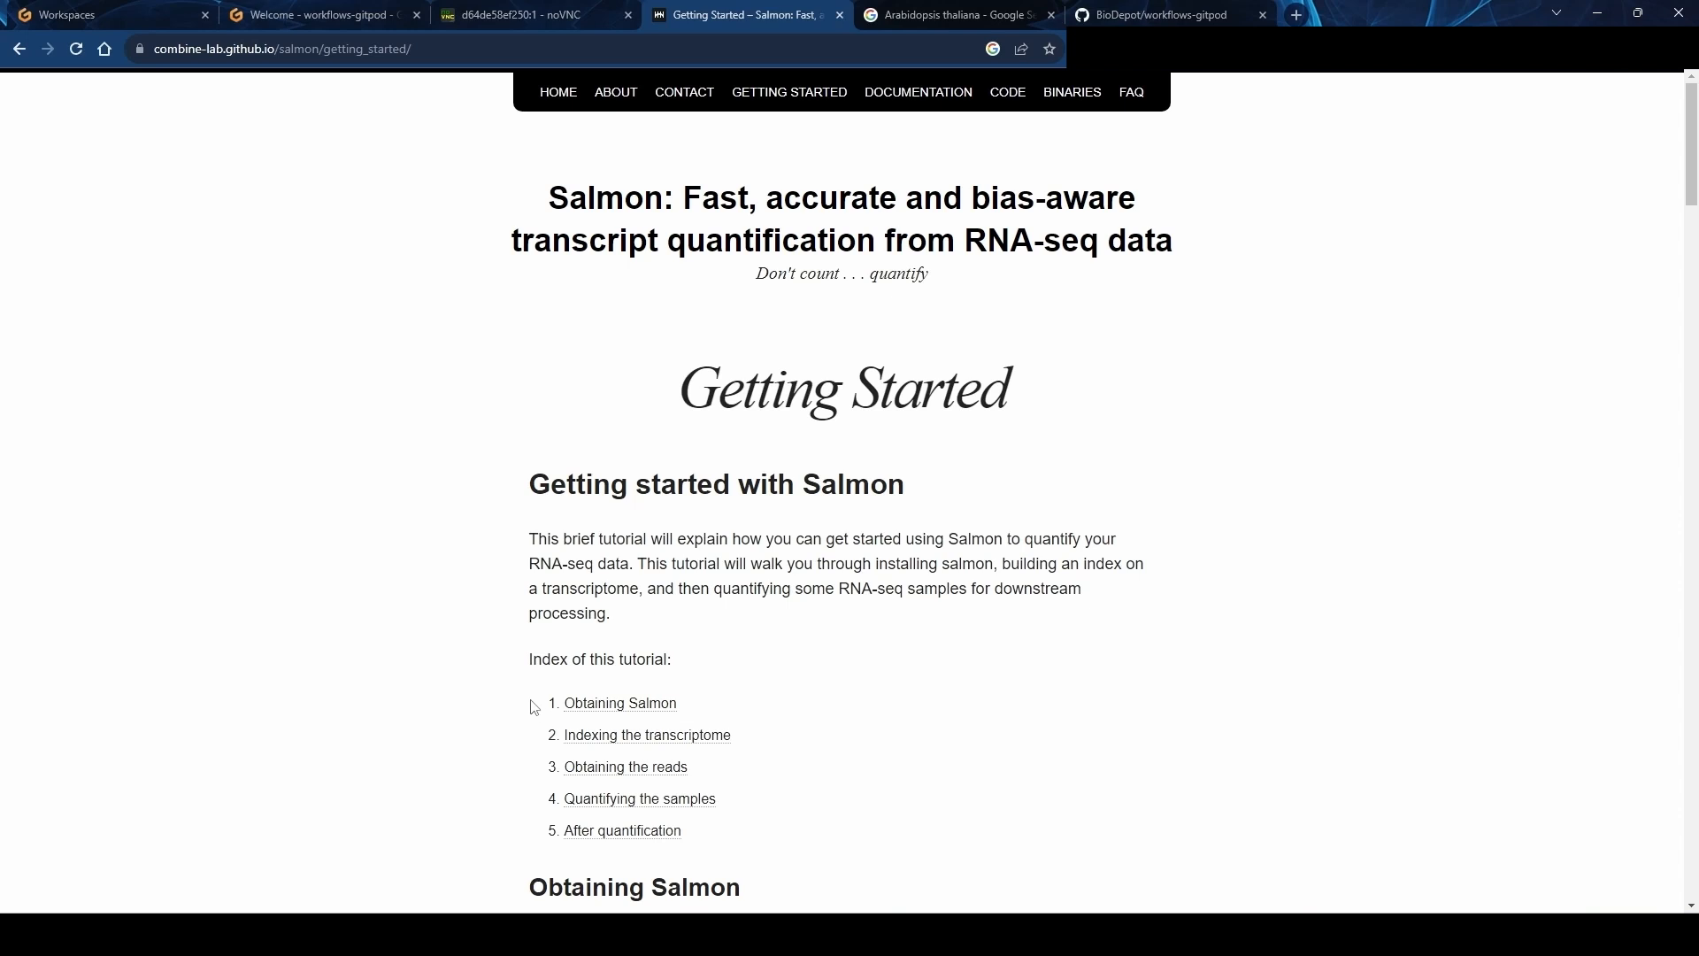
scroll(534, 706, "down", 6)
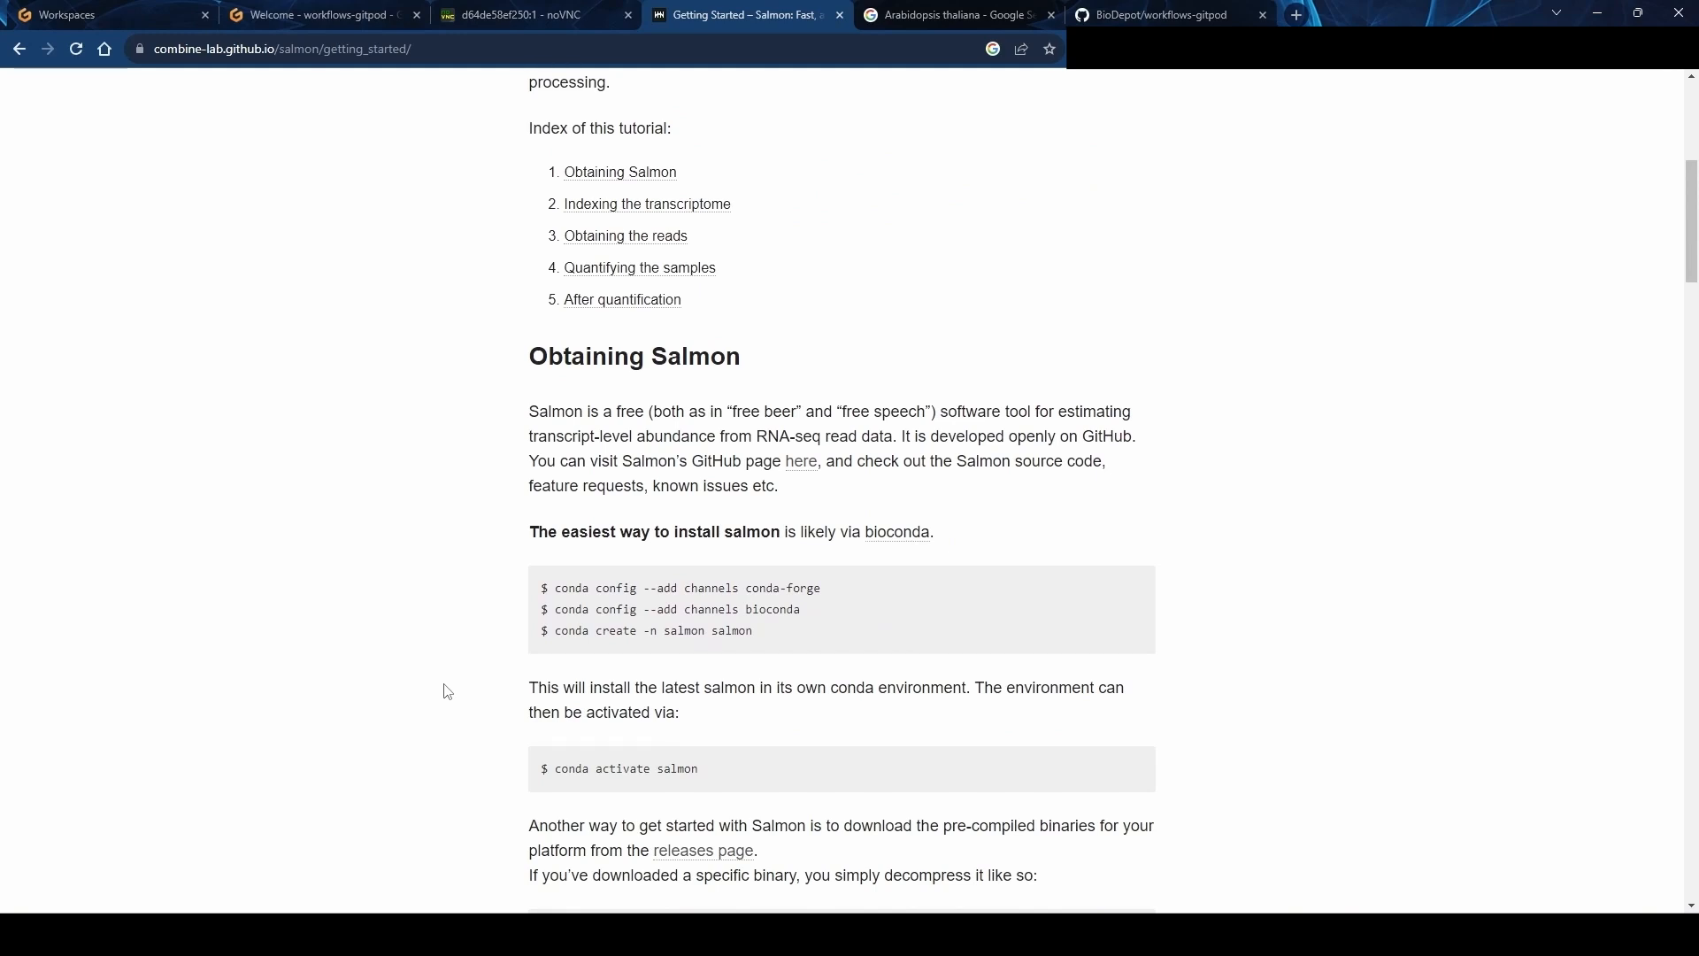
scroll(447, 691, "down", 3)
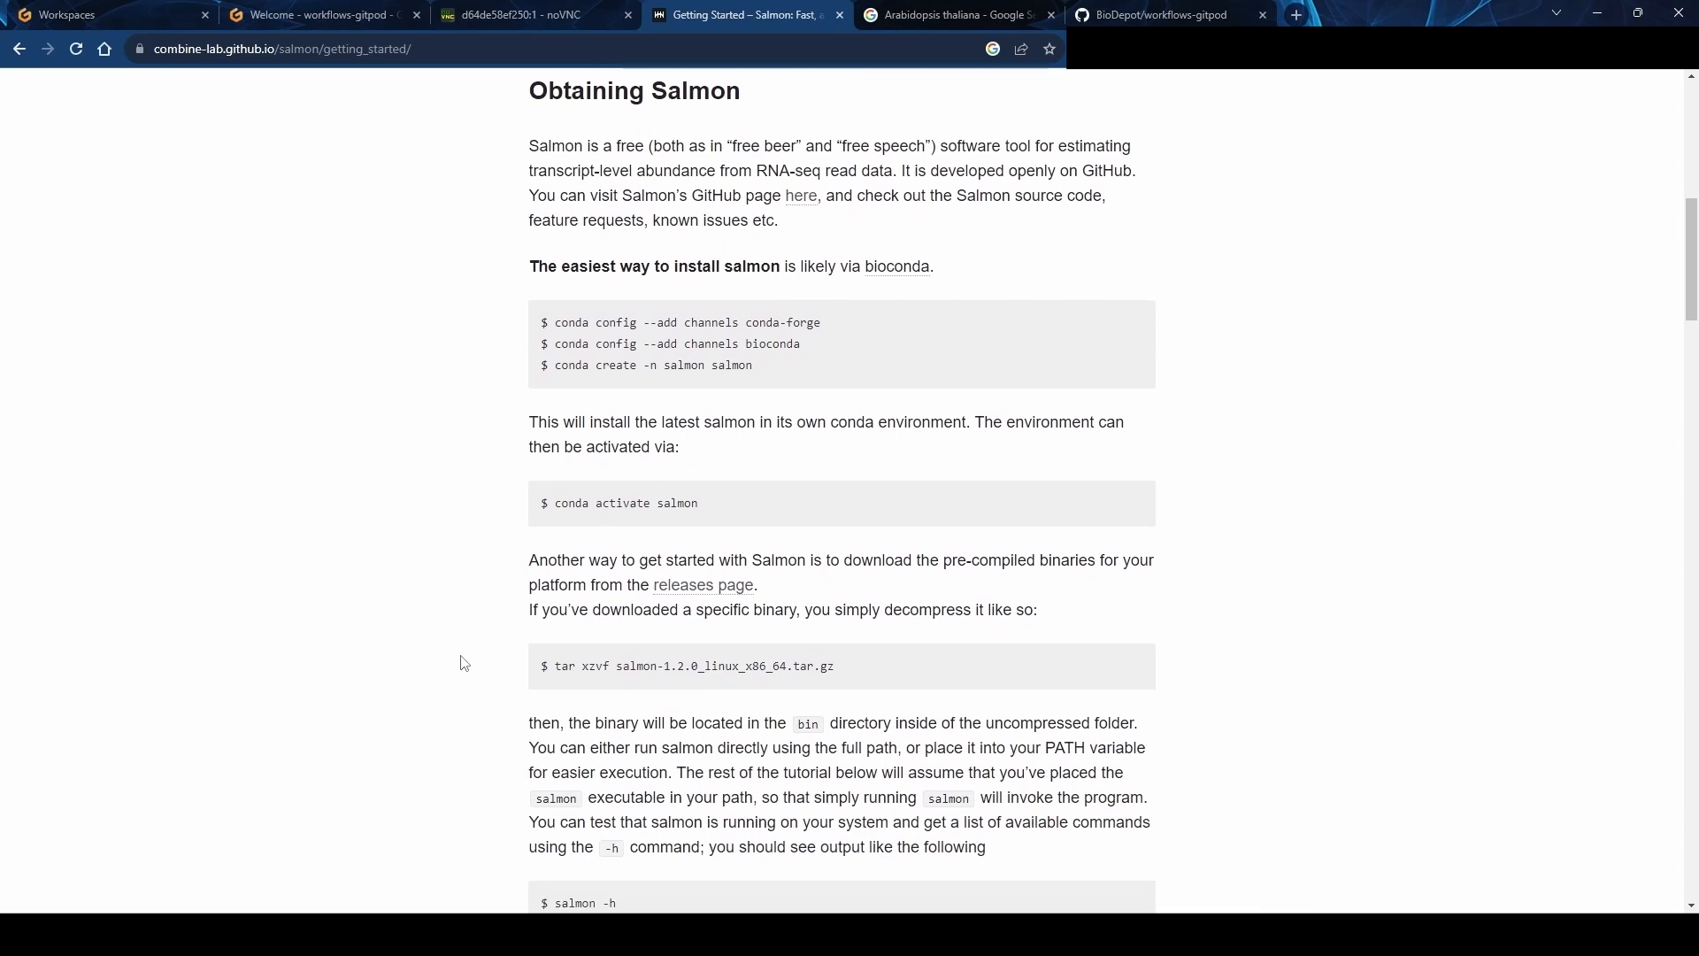
scroll(462, 634, "down", 1)
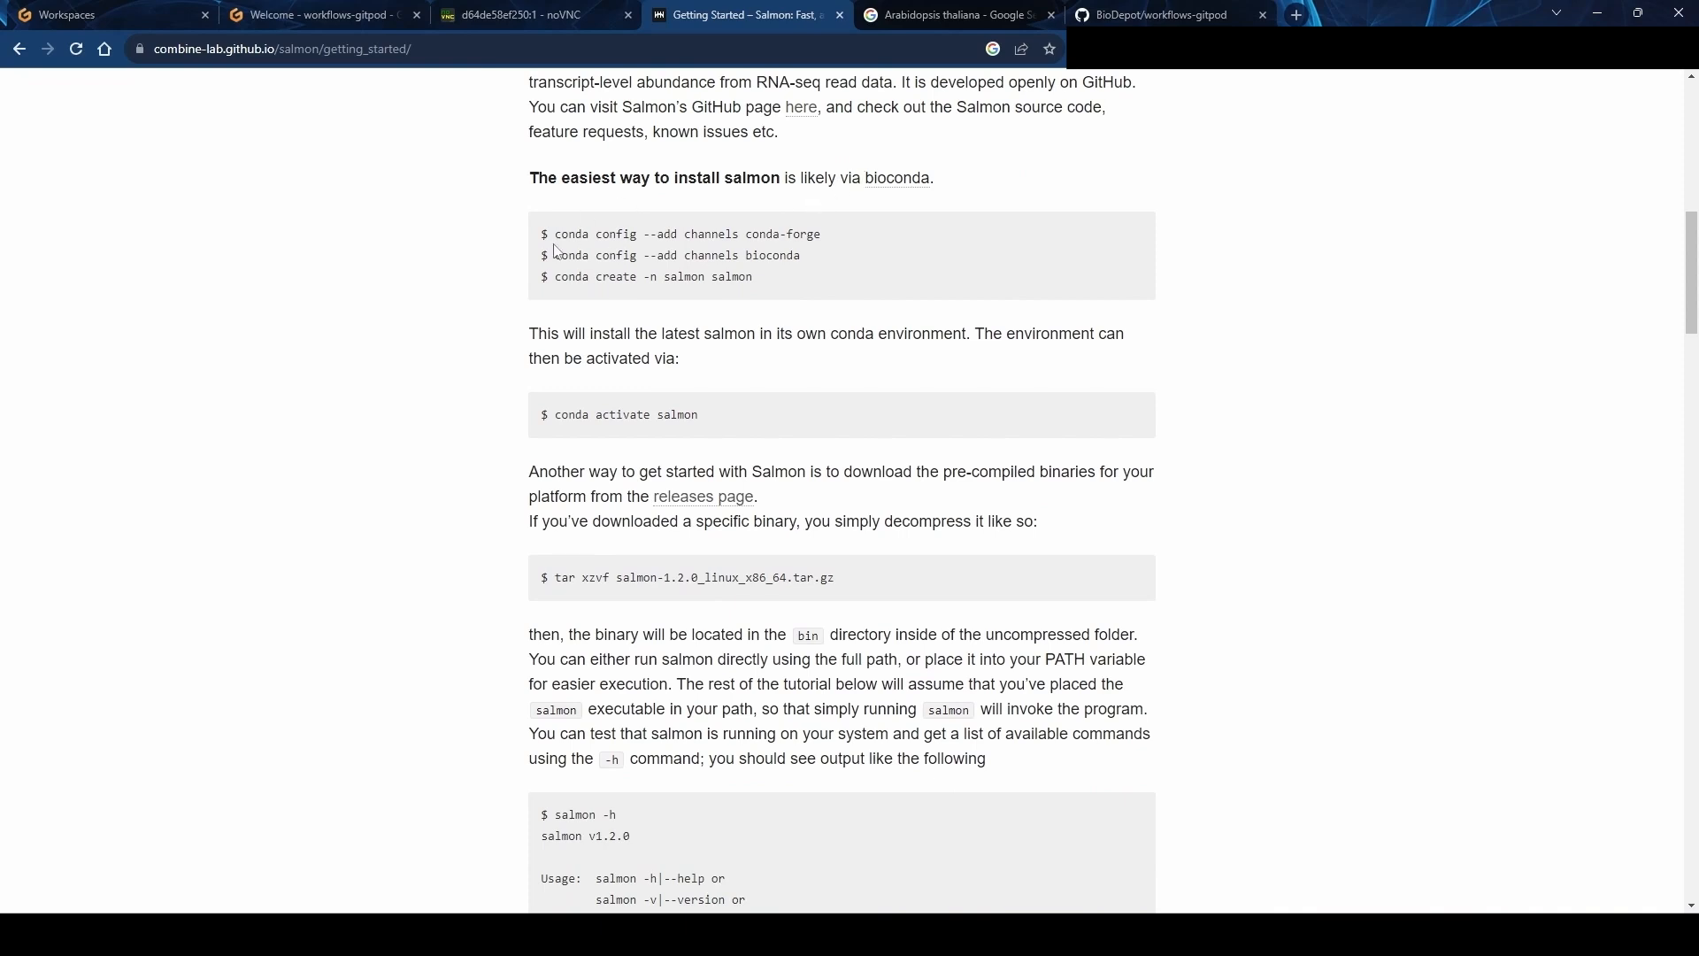
scroll(493, 569, "down", 2)
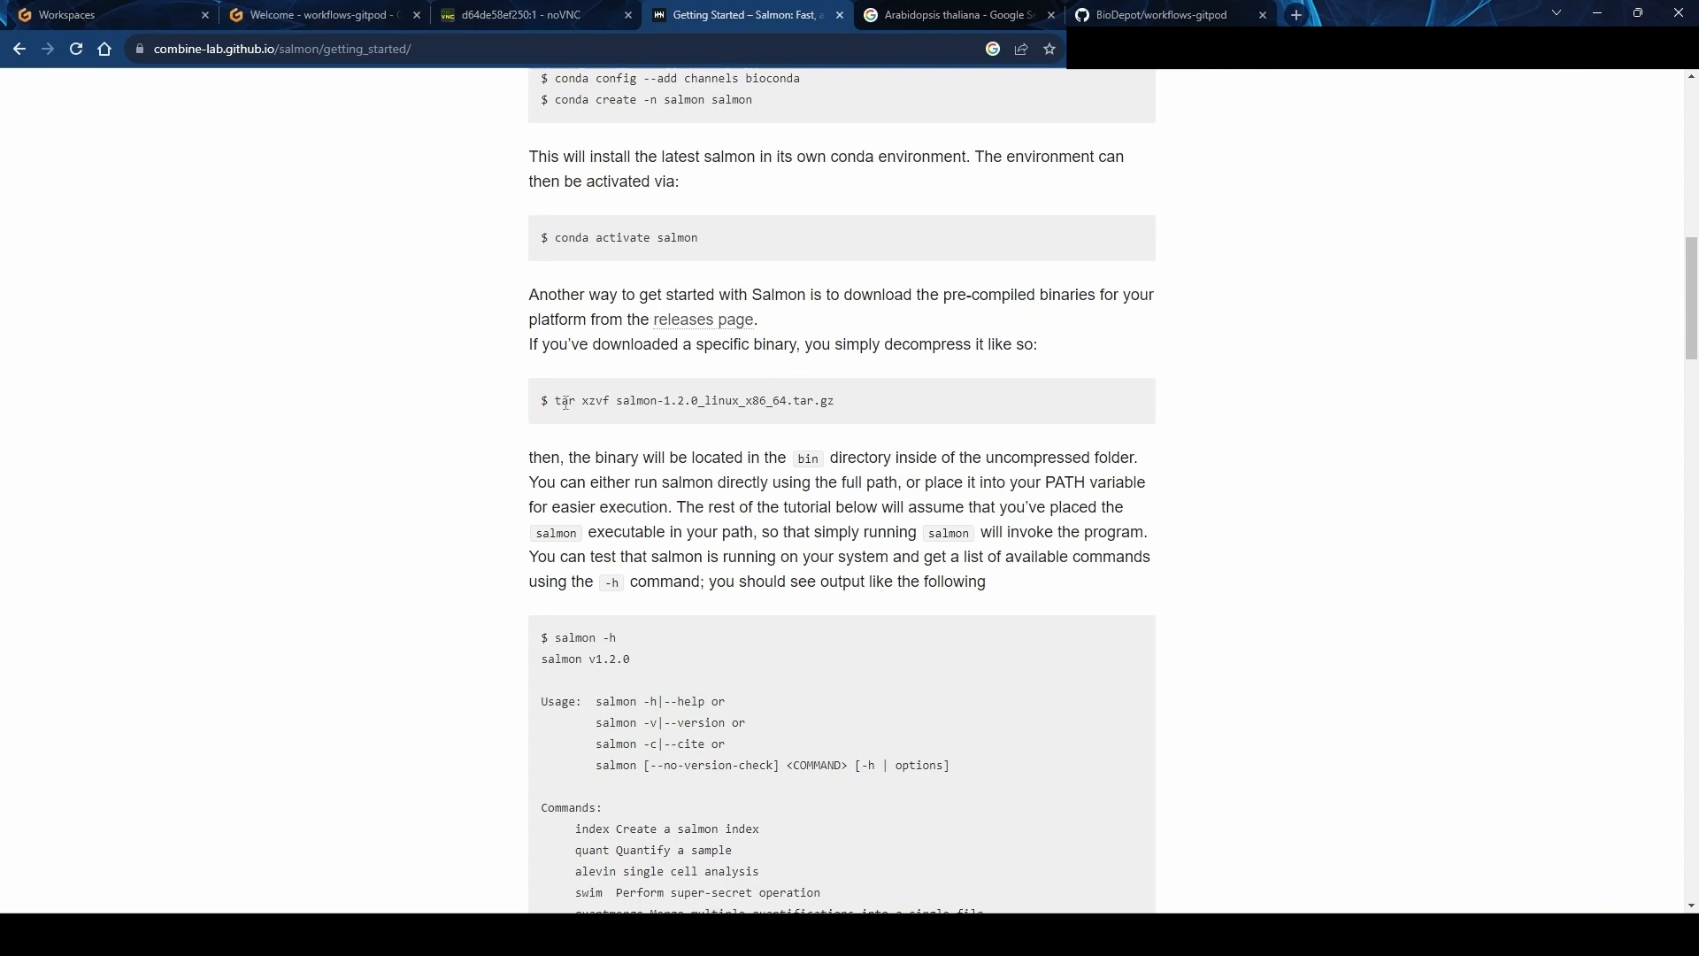
scroll(528, 540, "down", 9)
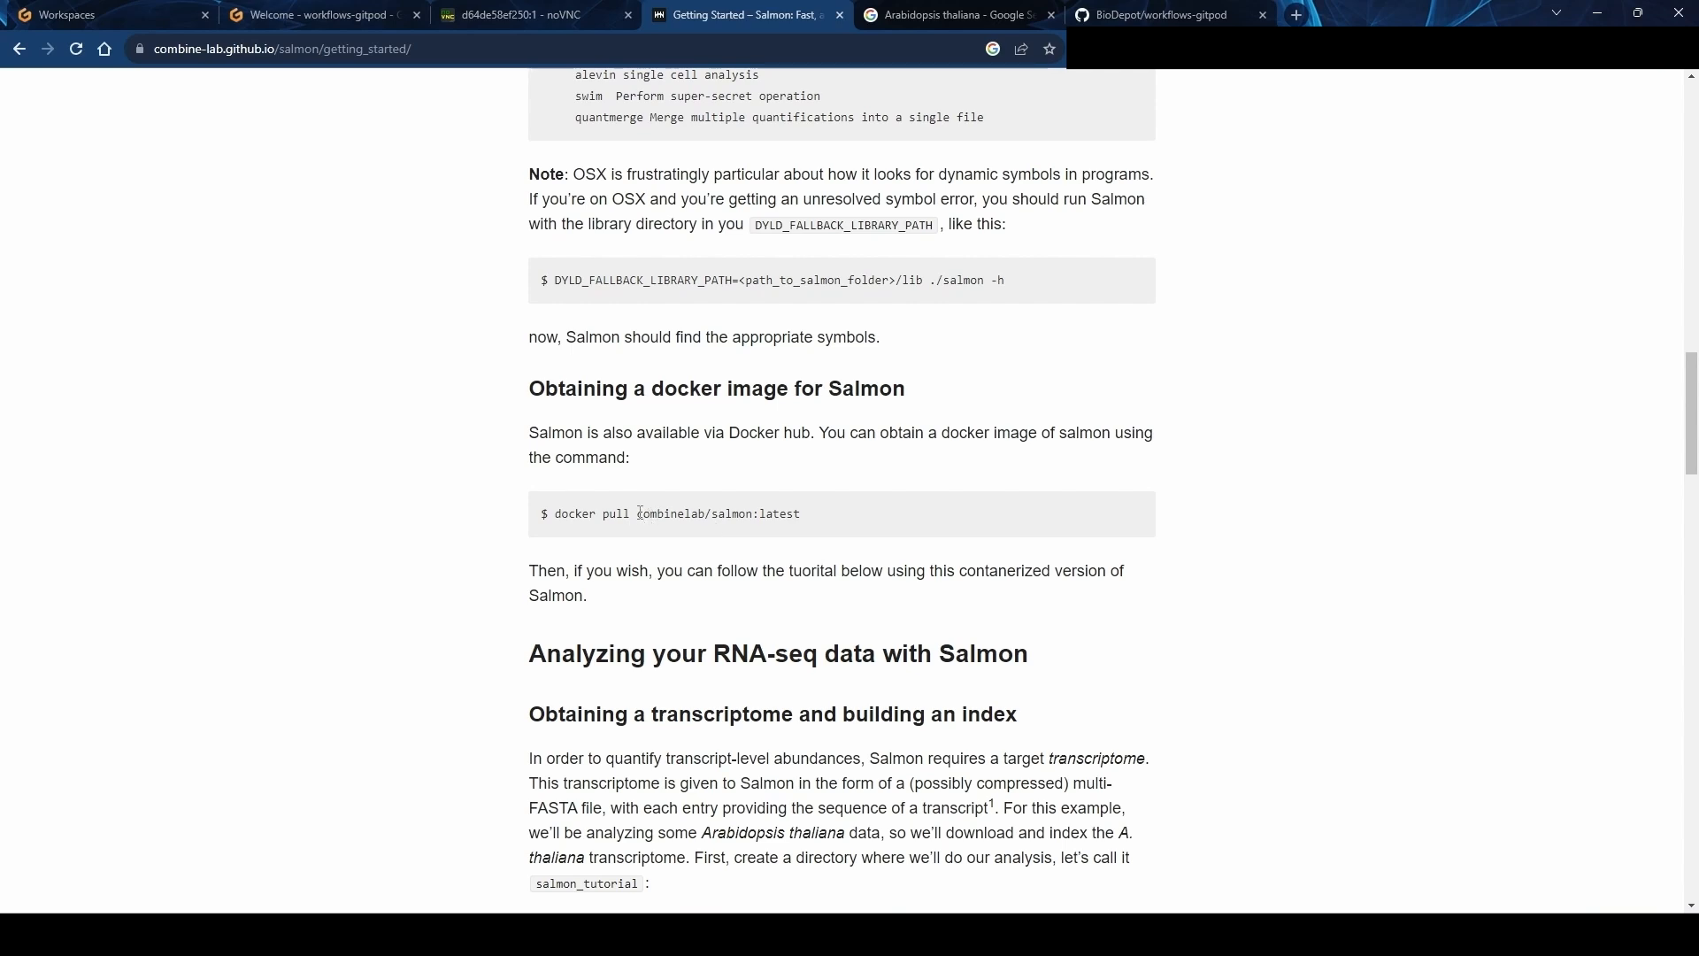
Return to the workflow, review the Start widget's work directory entry, and move its window clear of the diagram.
left_click(459, 7)
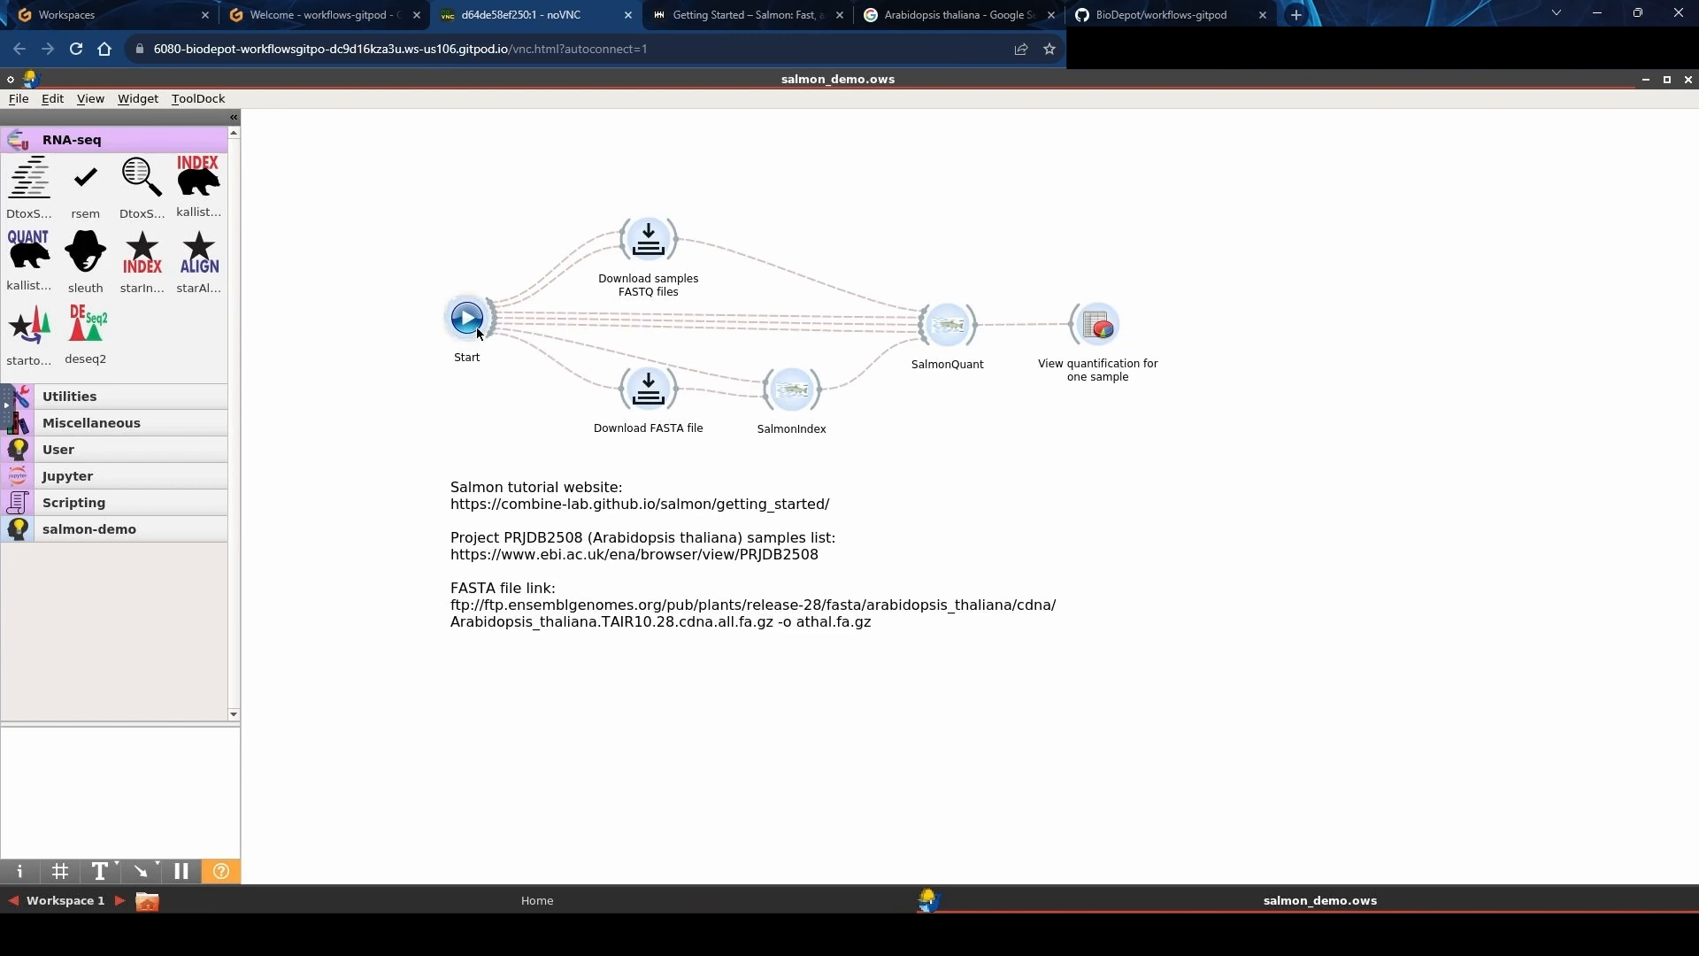
mouse_move(479, 326)
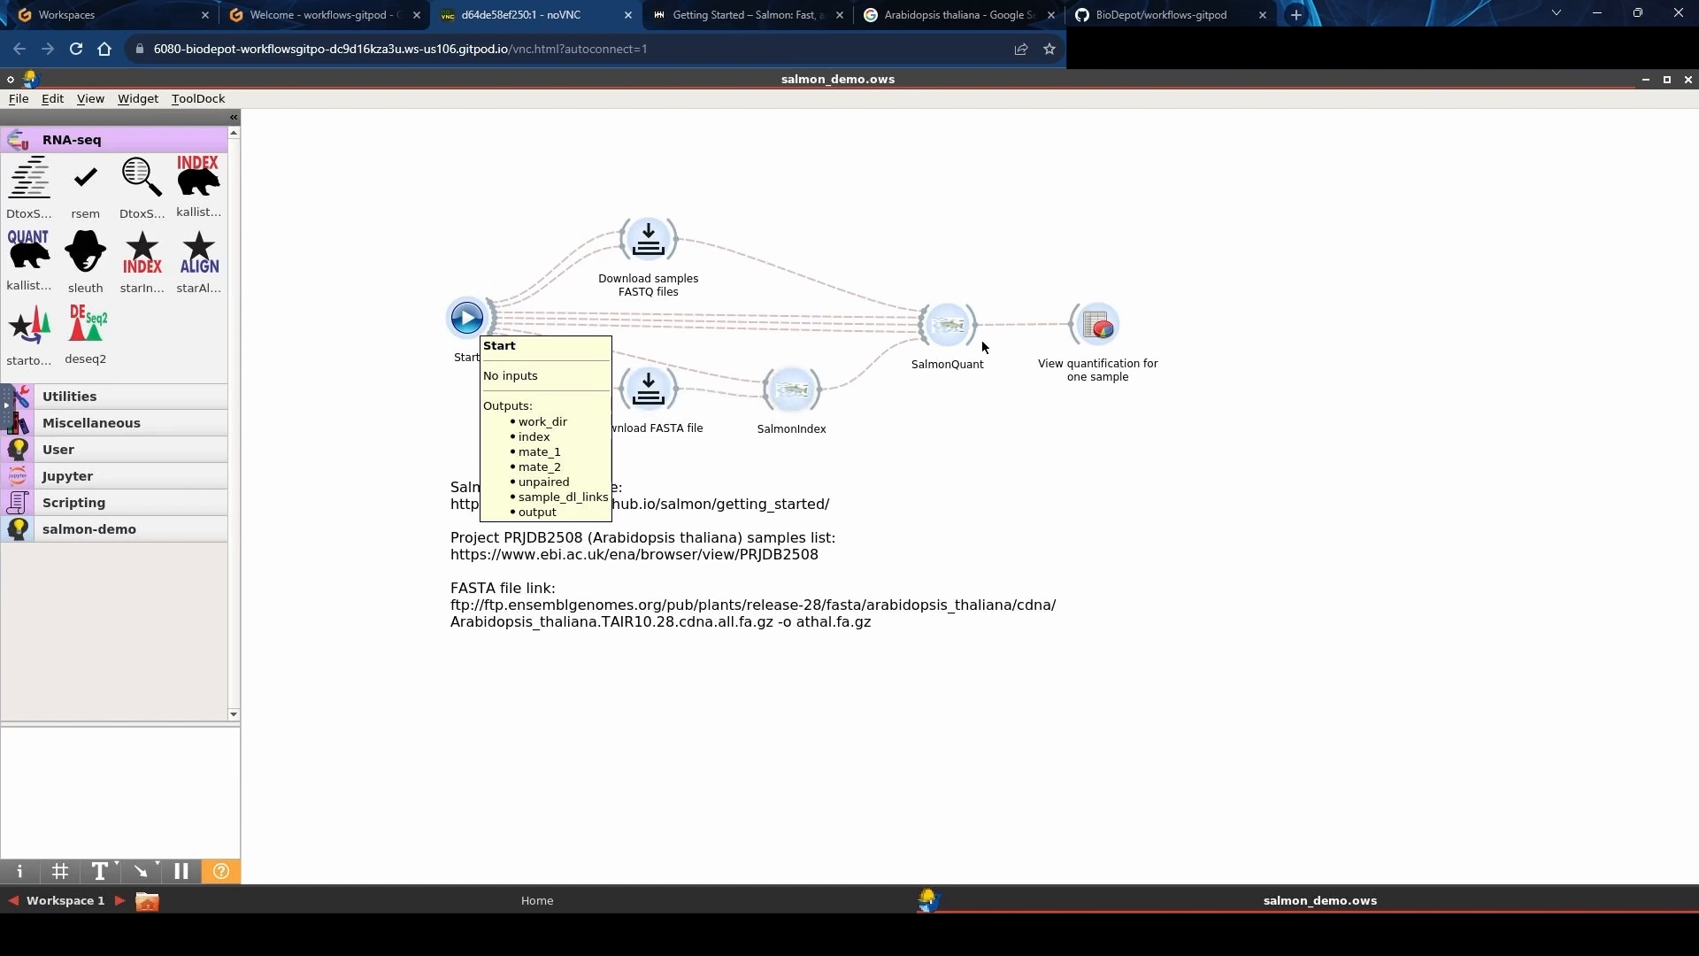
double_click(473, 325)
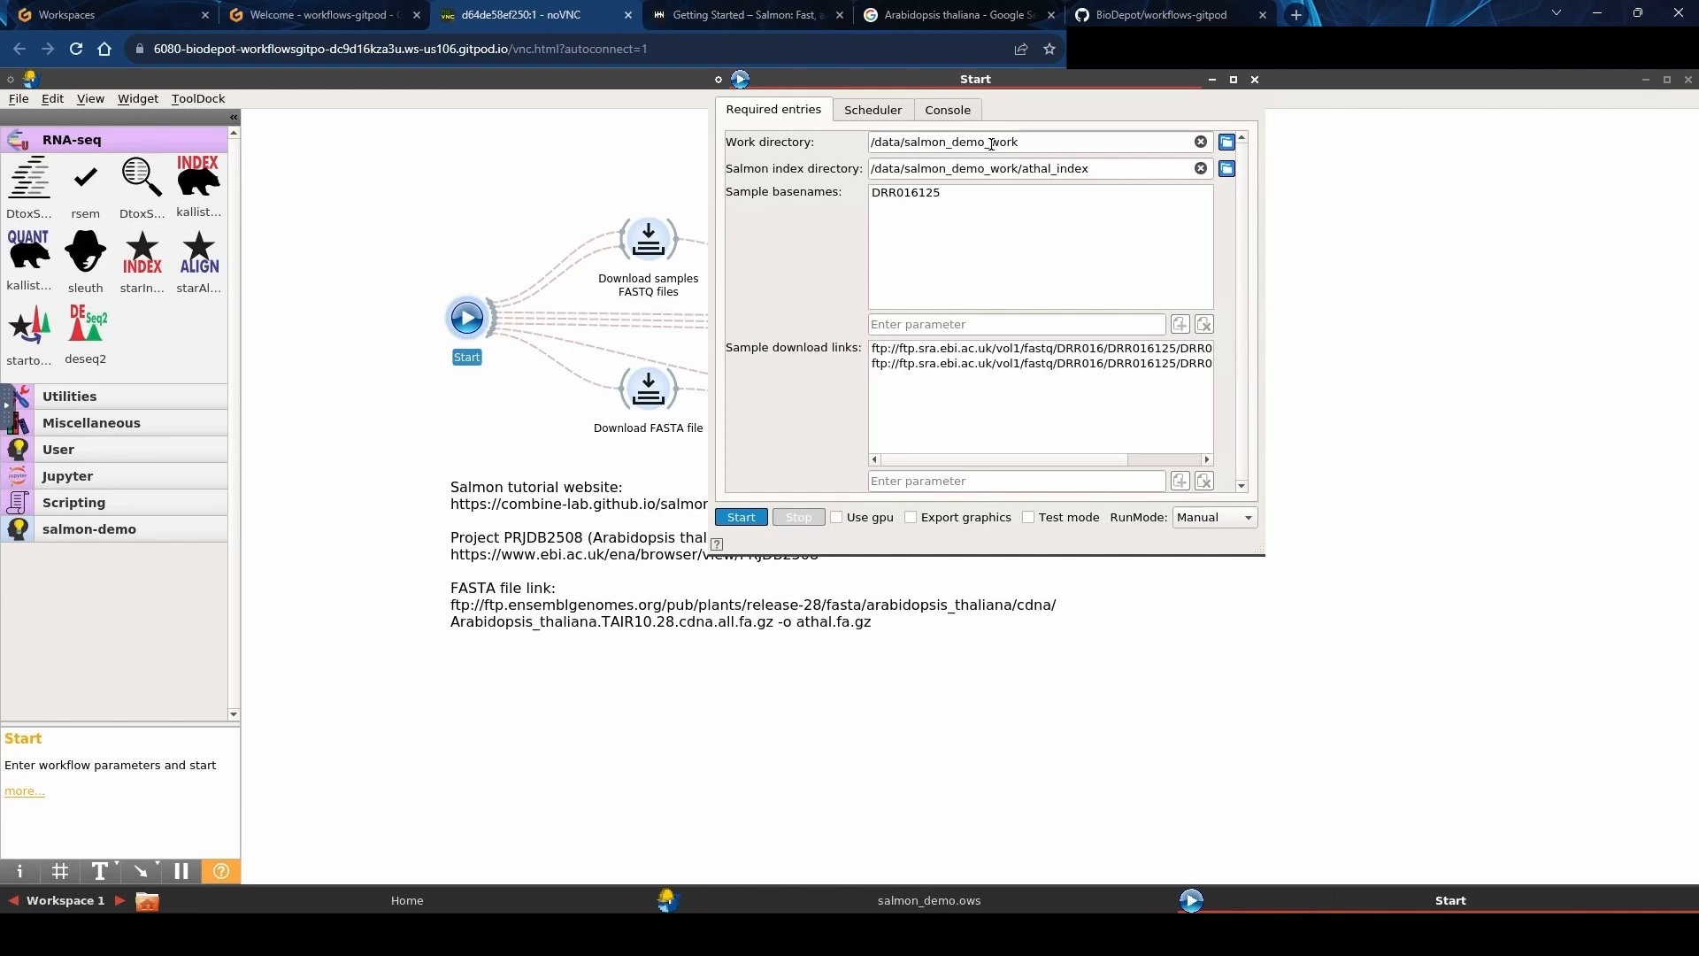
left_click(1022, 142)
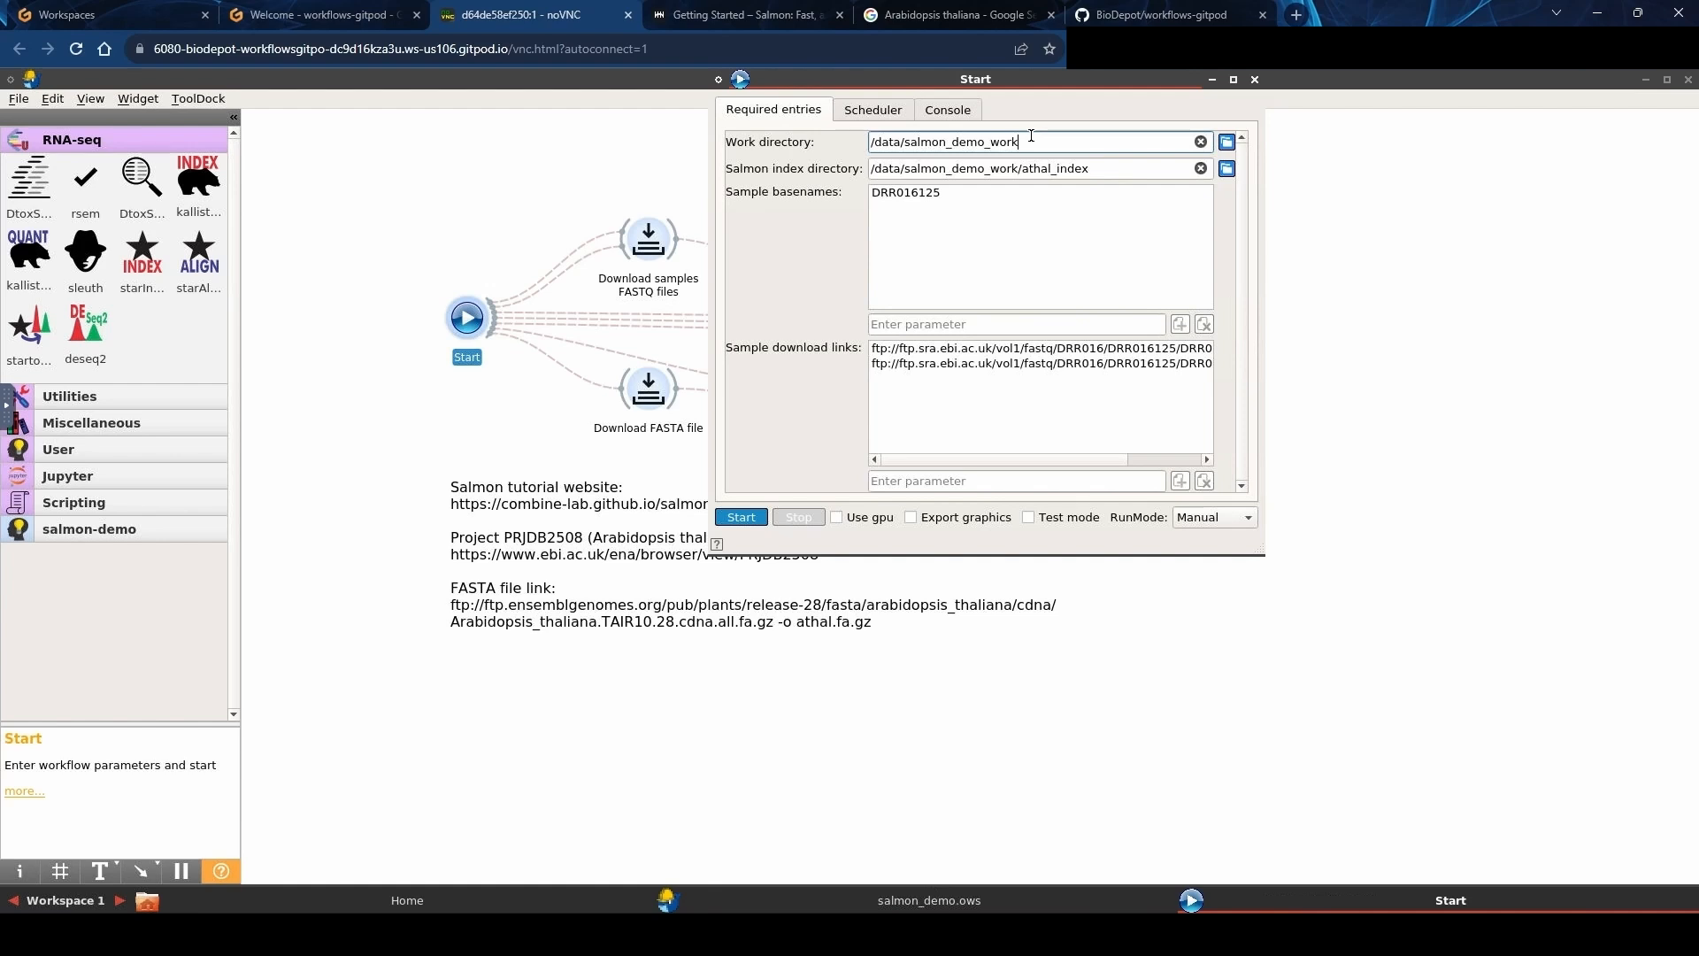
type("2")
key("BackSpace")
left_click_drag(929, 81, 1192, 164)
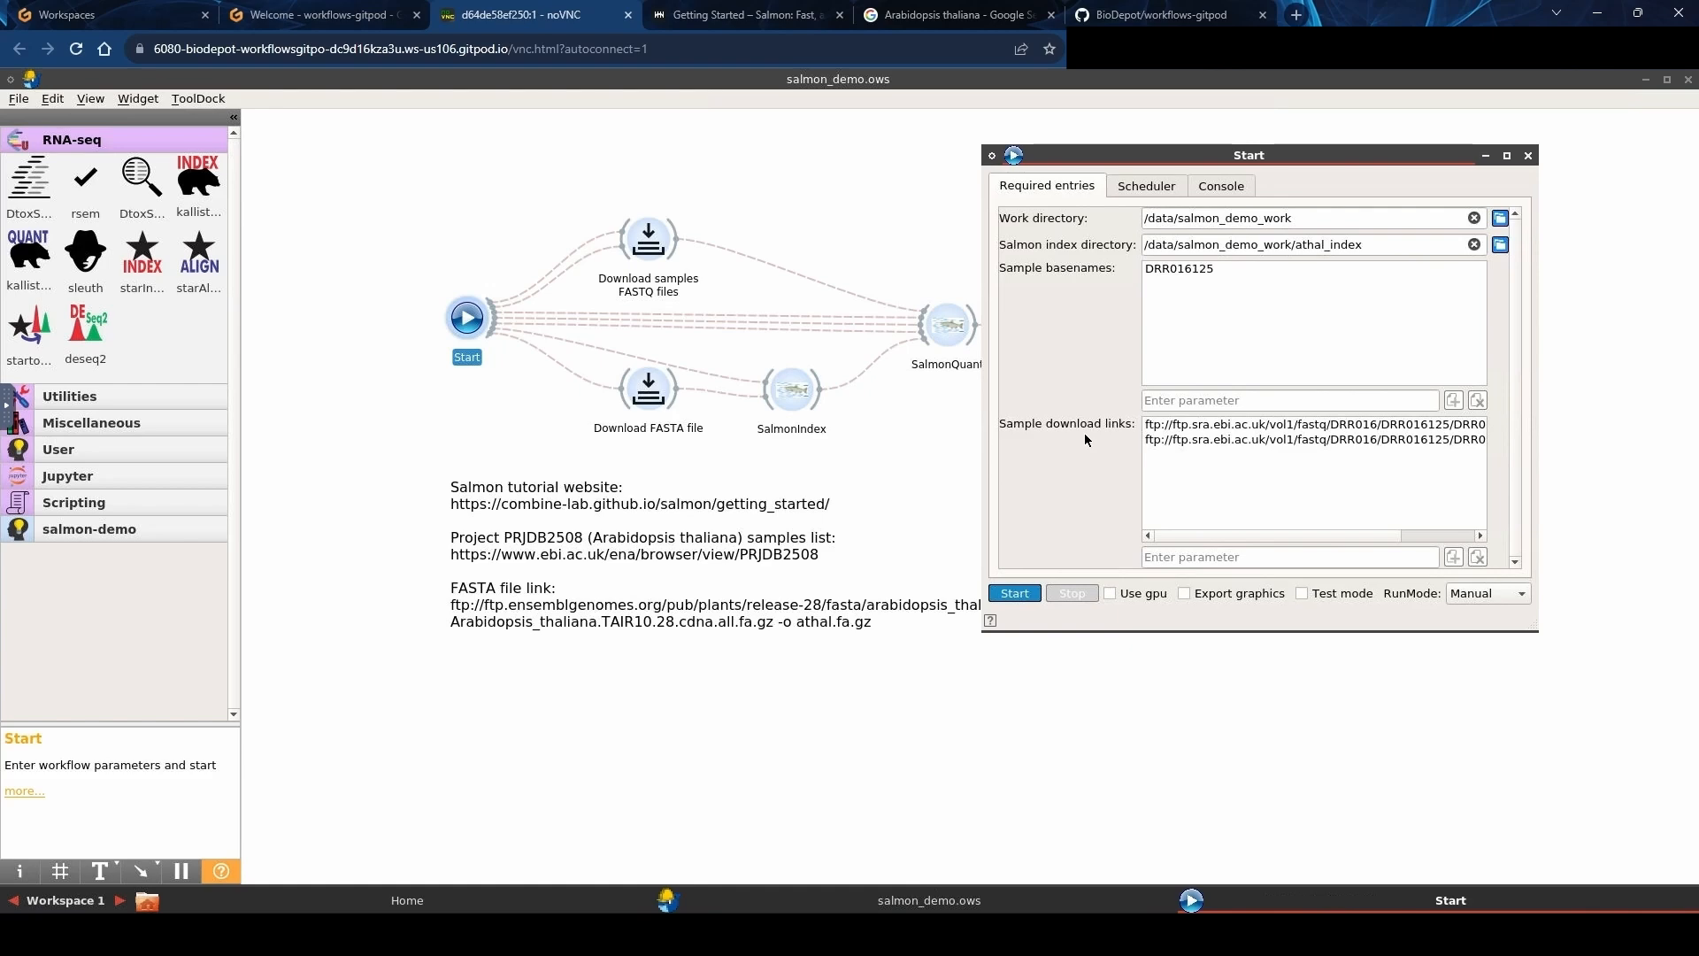
Open the 4-condition experiment linked under Obtaining sequencing data in the Salmon tutorial in a separate tab.
left_click(773, 7)
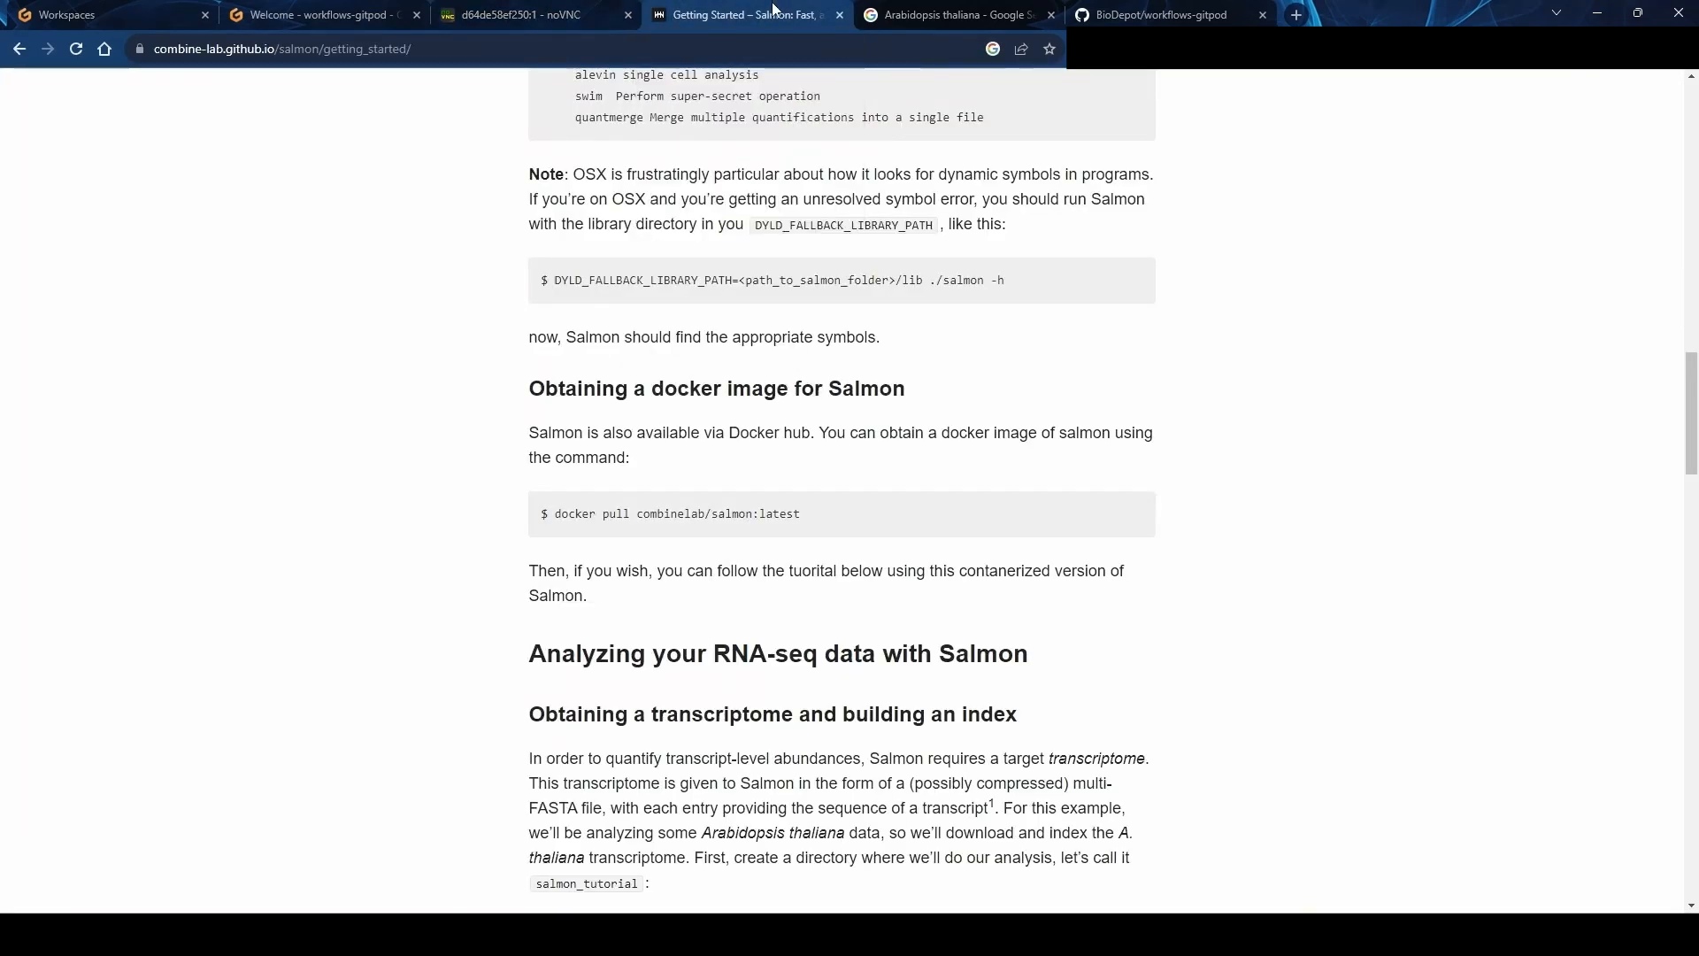
left_click_drag(1687, 429, 1688, 630)
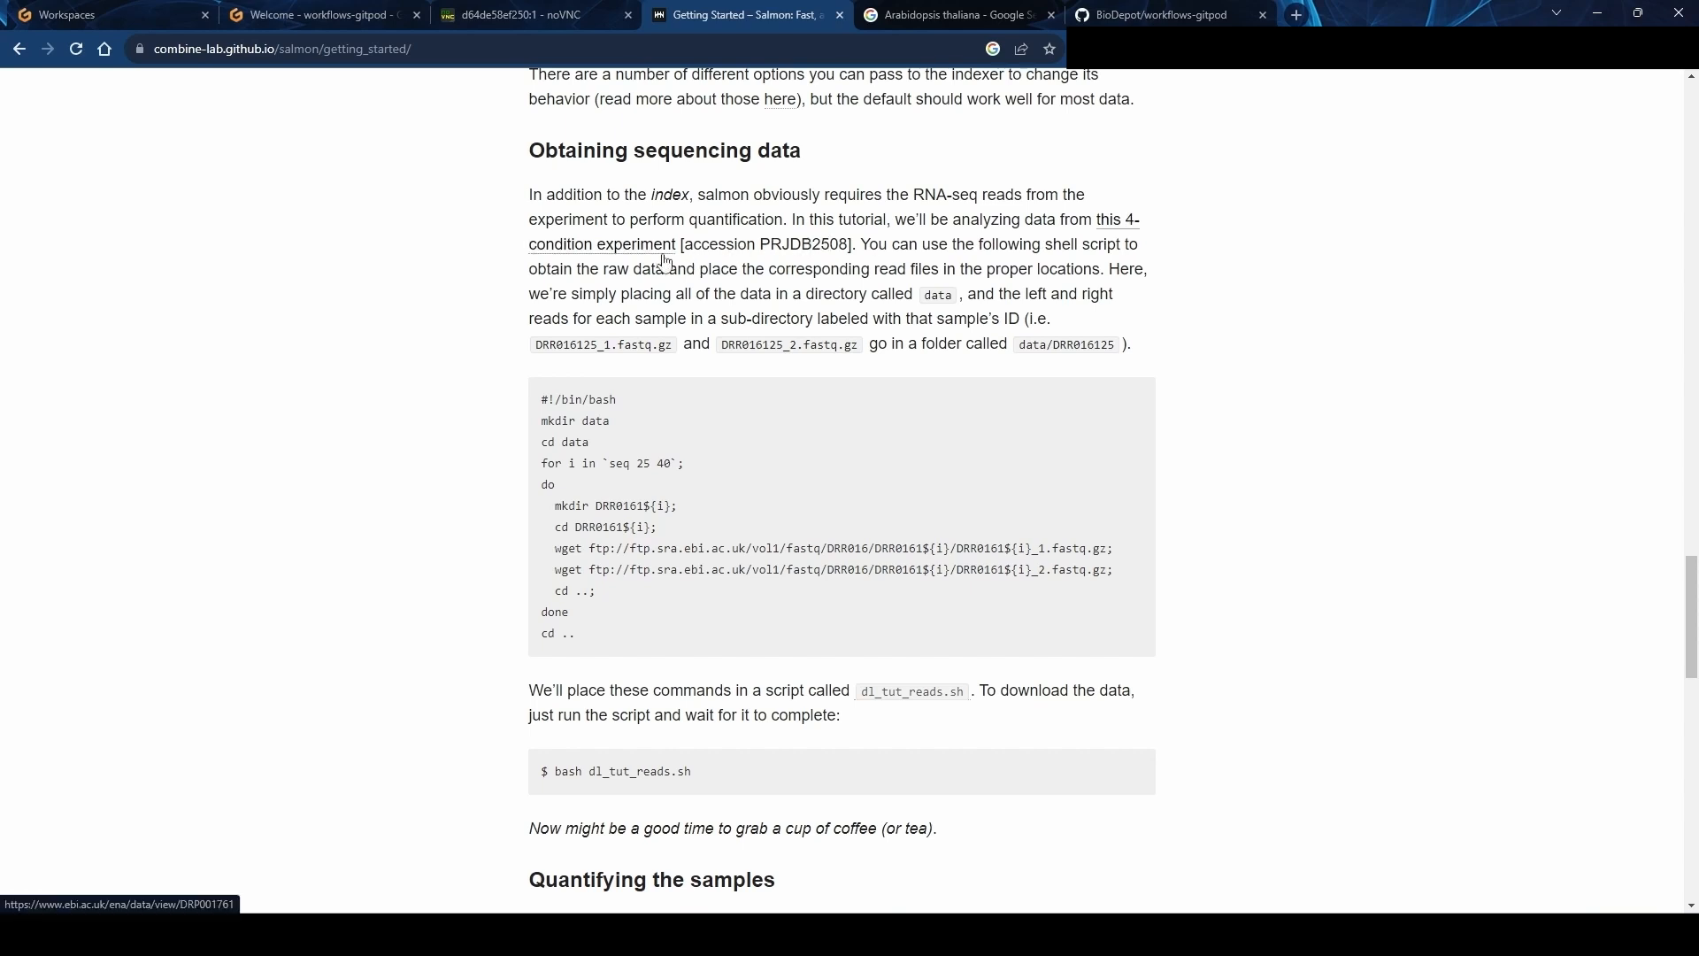
middle_click(664, 257)
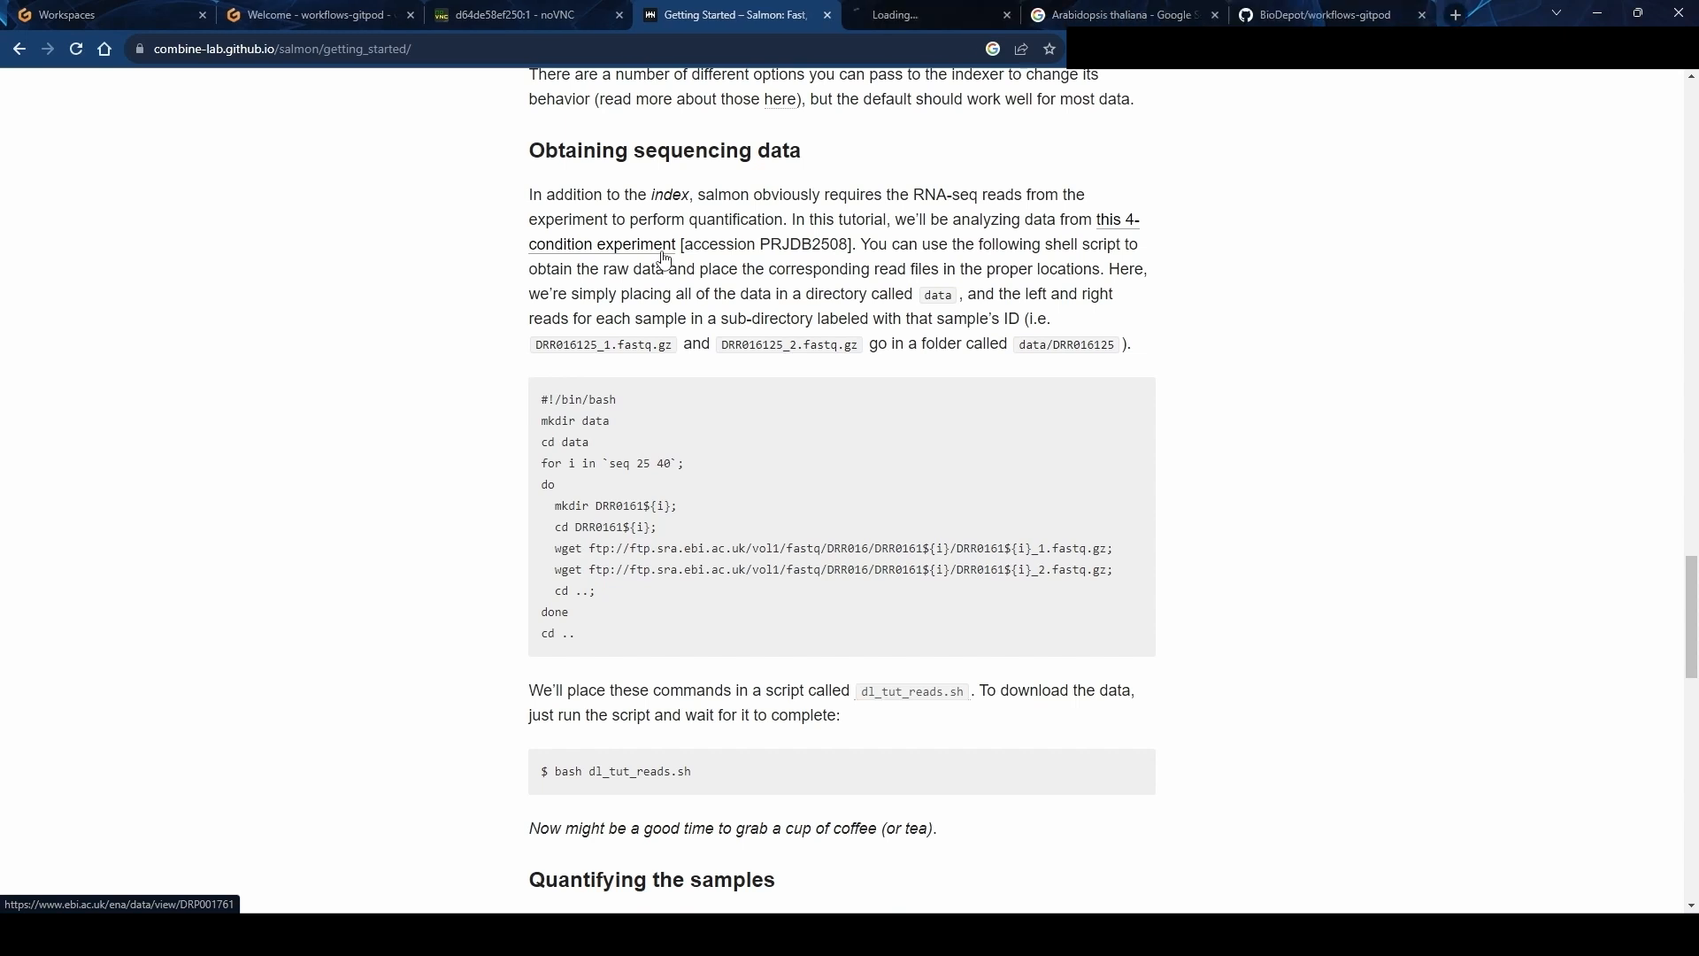
left_click(894, 4)
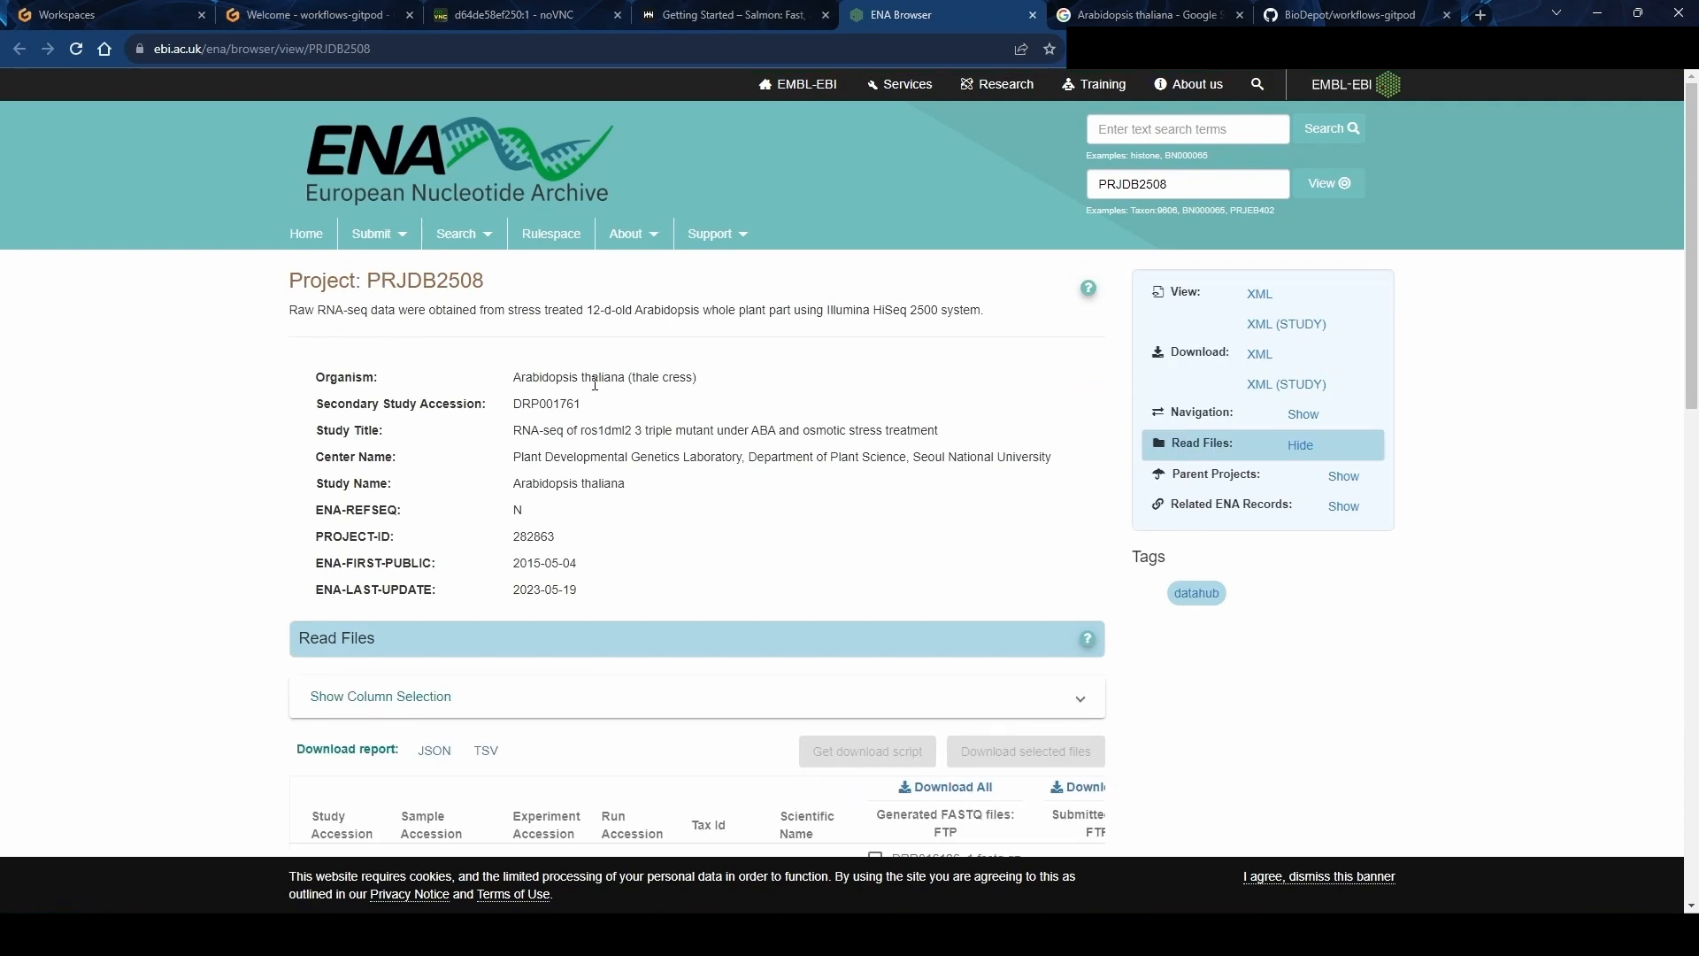
Look at the Arabidopsis thaliana search page, and examine the Read Files table of ENA project PRJDB2508.
left_click(1150, 14)
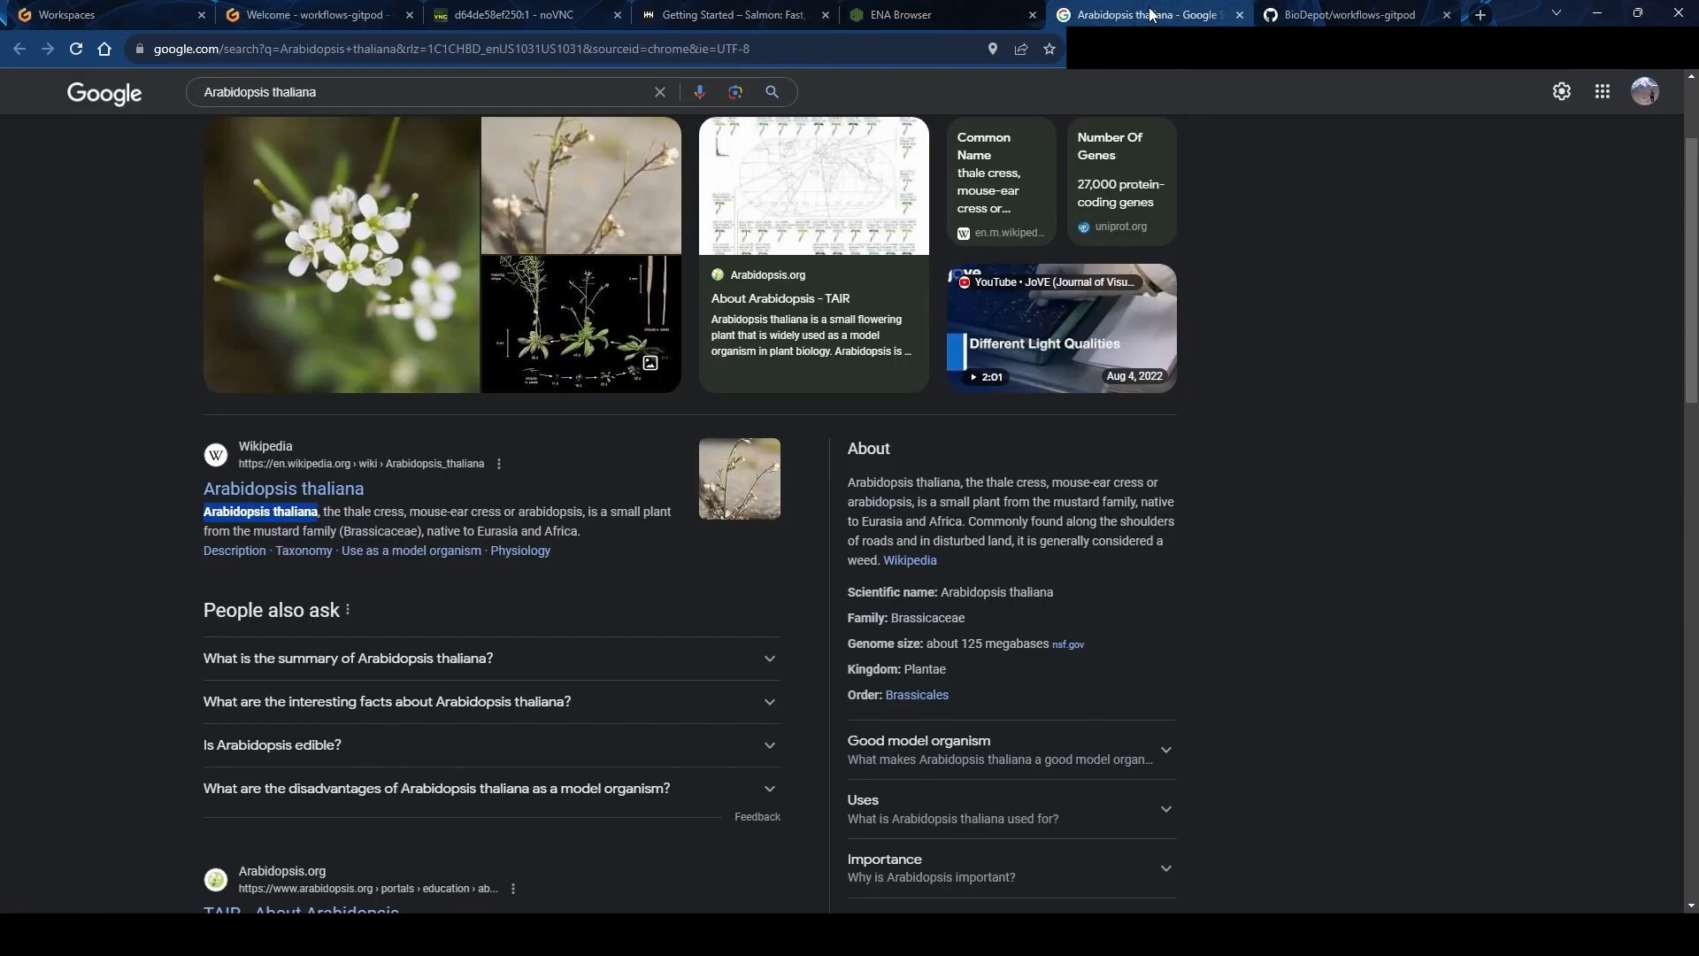
left_click(946, 25)
left_click(710, 234)
scroll(463, 592, "down", 2)
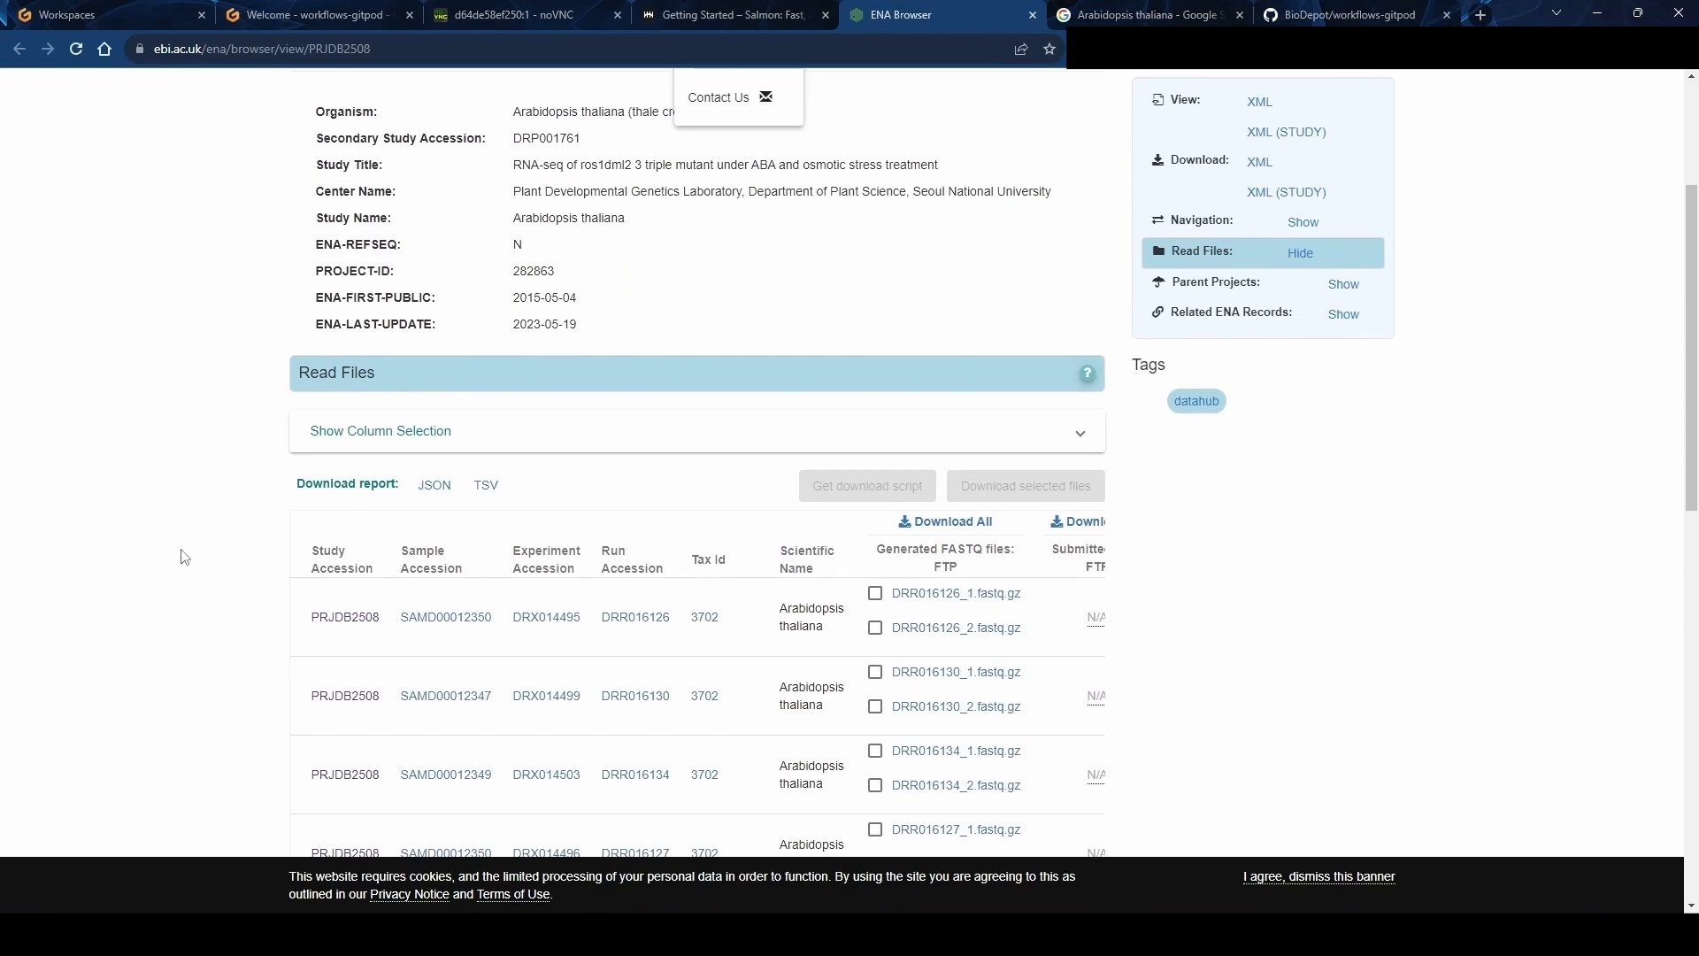
scroll(194, 562, "up", 2)
scroll(284, 558, "down", 4)
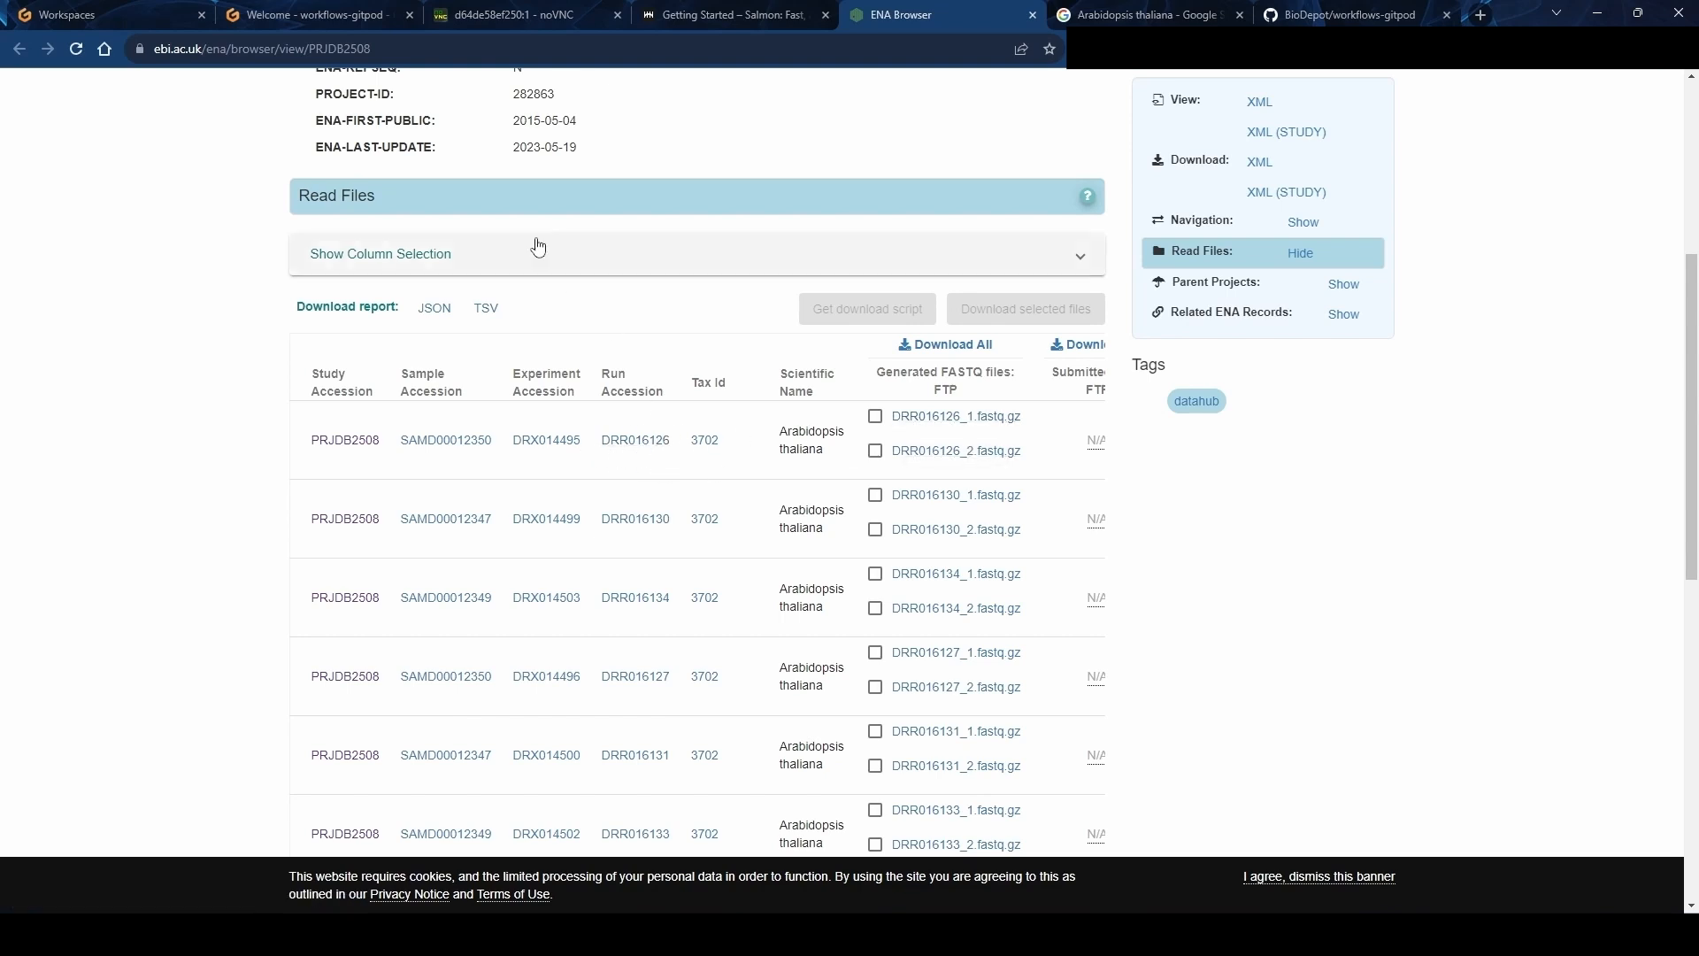
Check the sample basename in the workflow's Start widget and close its settings.
left_click(460, 7)
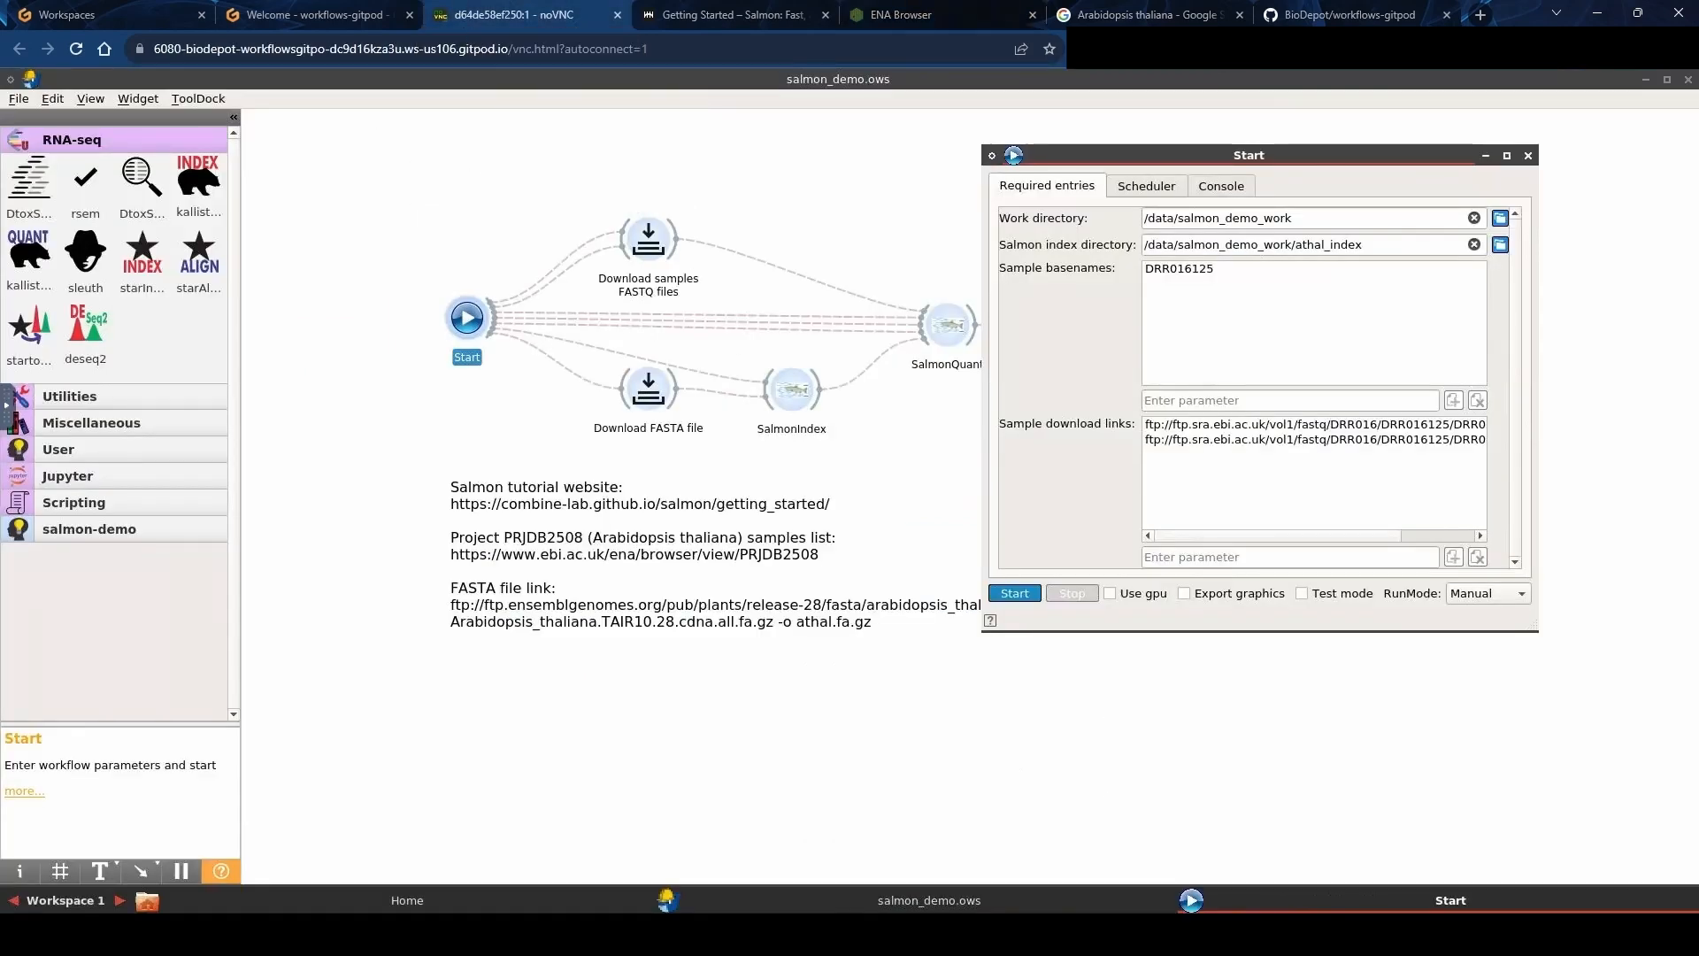
left_click(1170, 271)
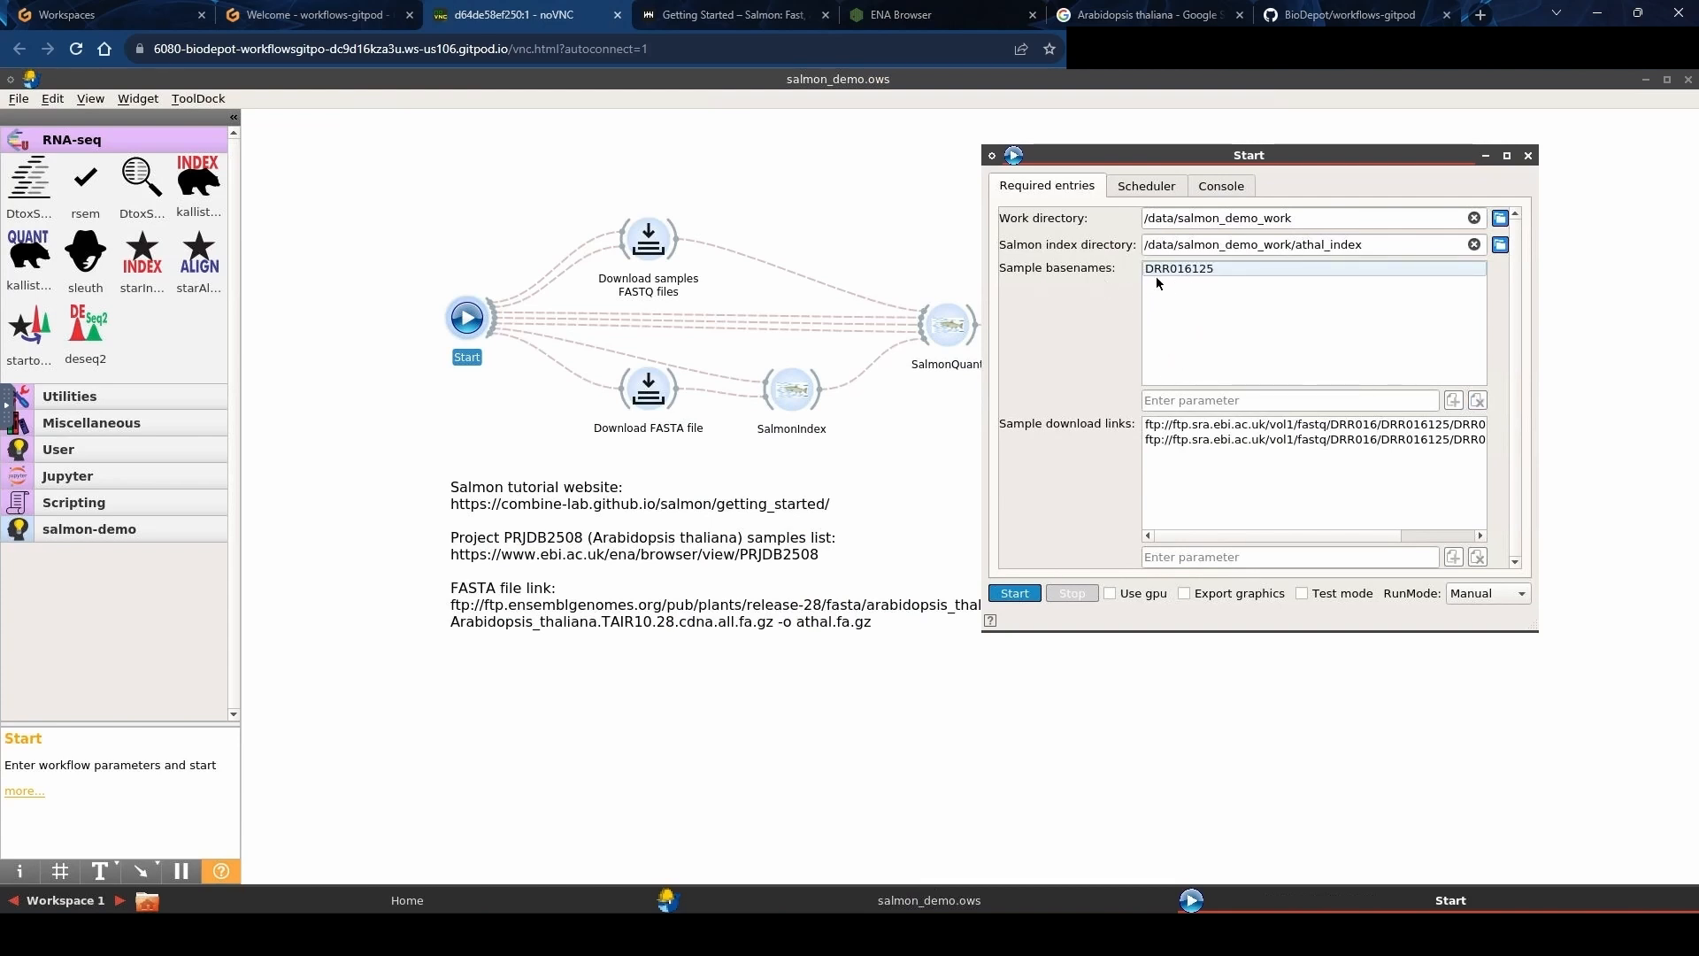
left_click(1528, 157)
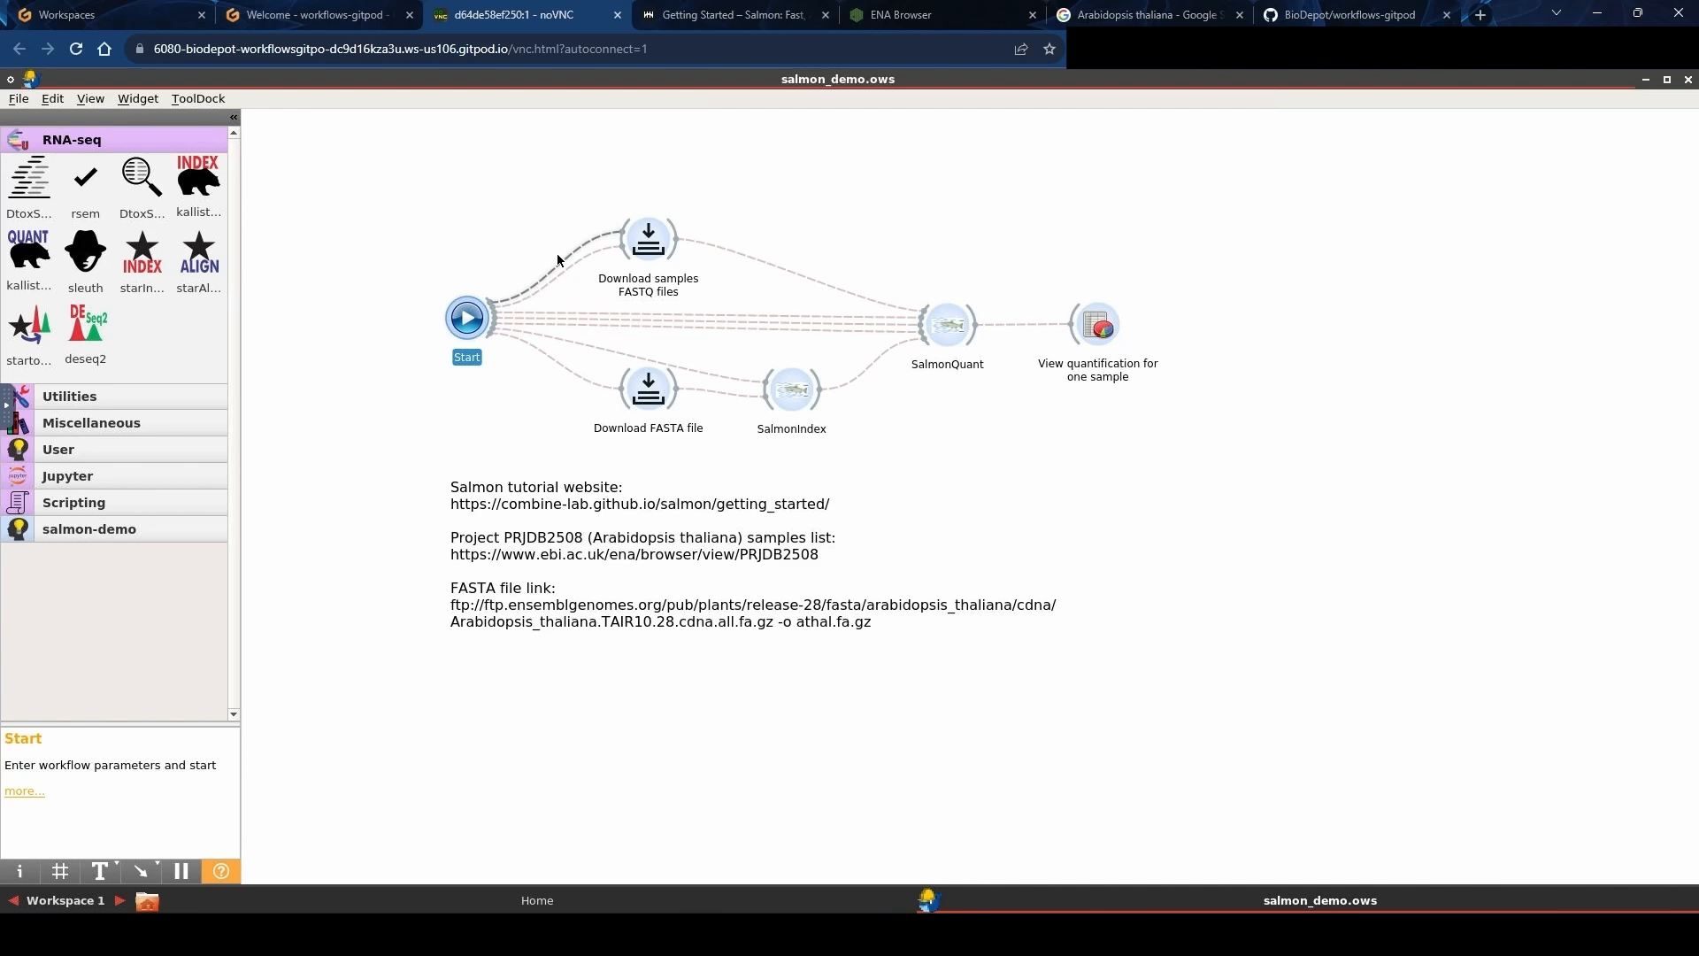
Check the work directory link from Start by viewing the settings of Start and Download samples FASTQ files.
mouse_move(559, 258)
double_click(466, 316)
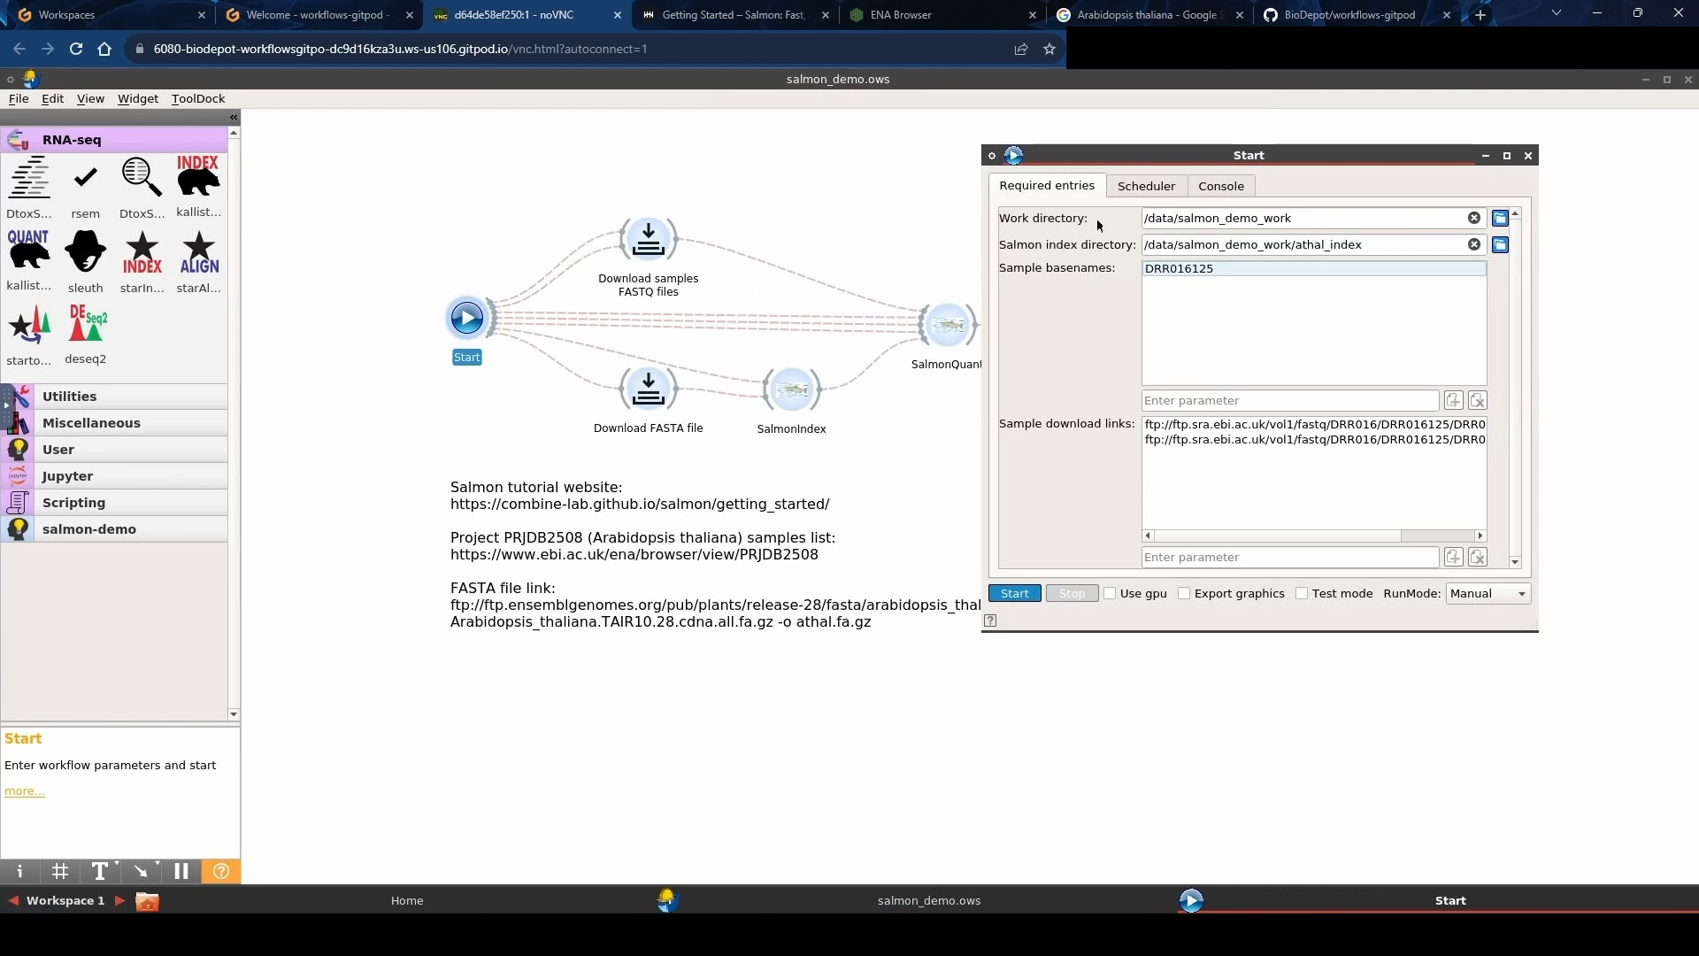
left_click(1530, 155)
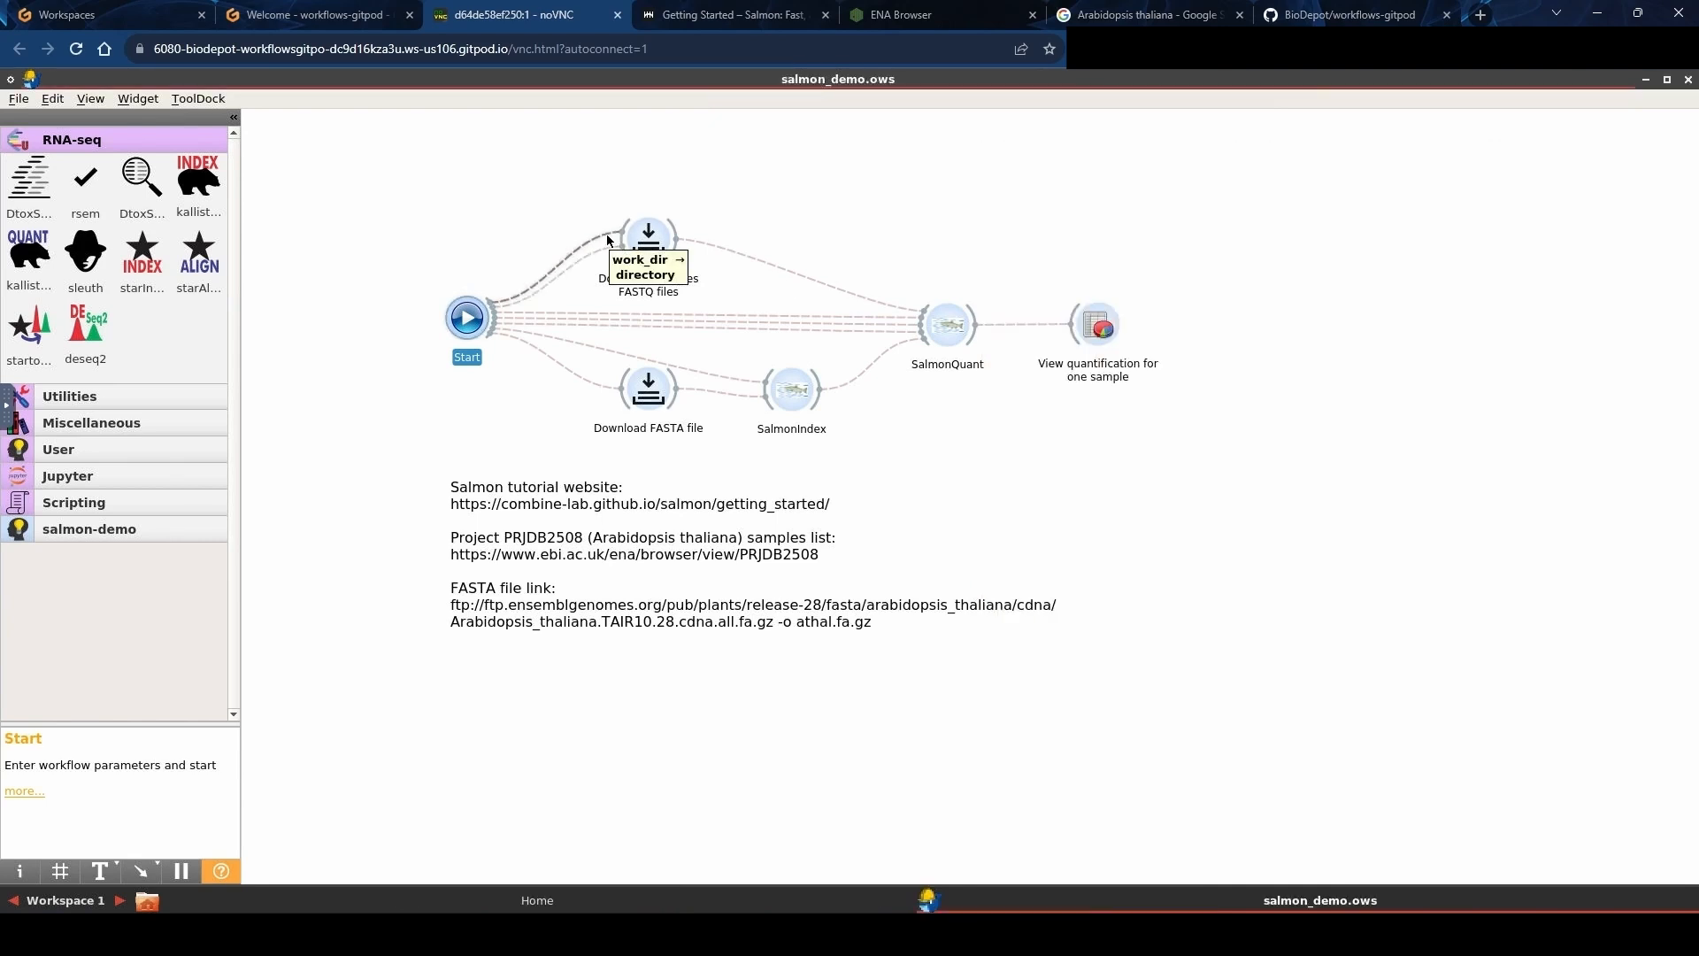
double_click(647, 239)
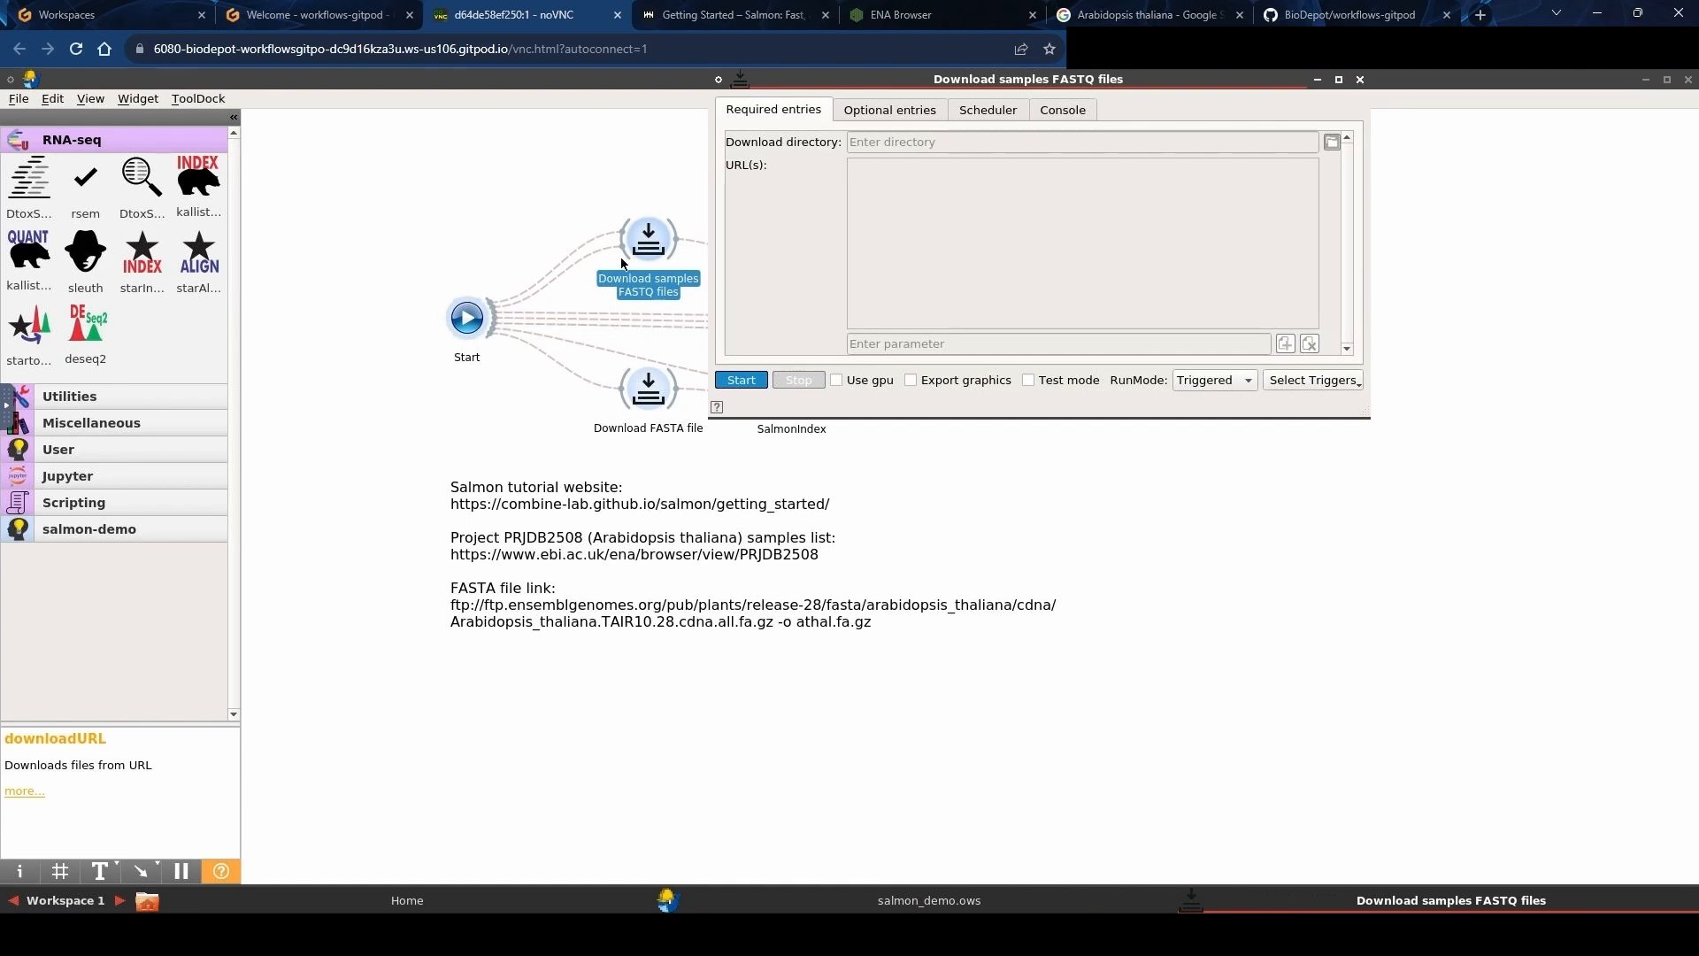
left_click(1361, 80)
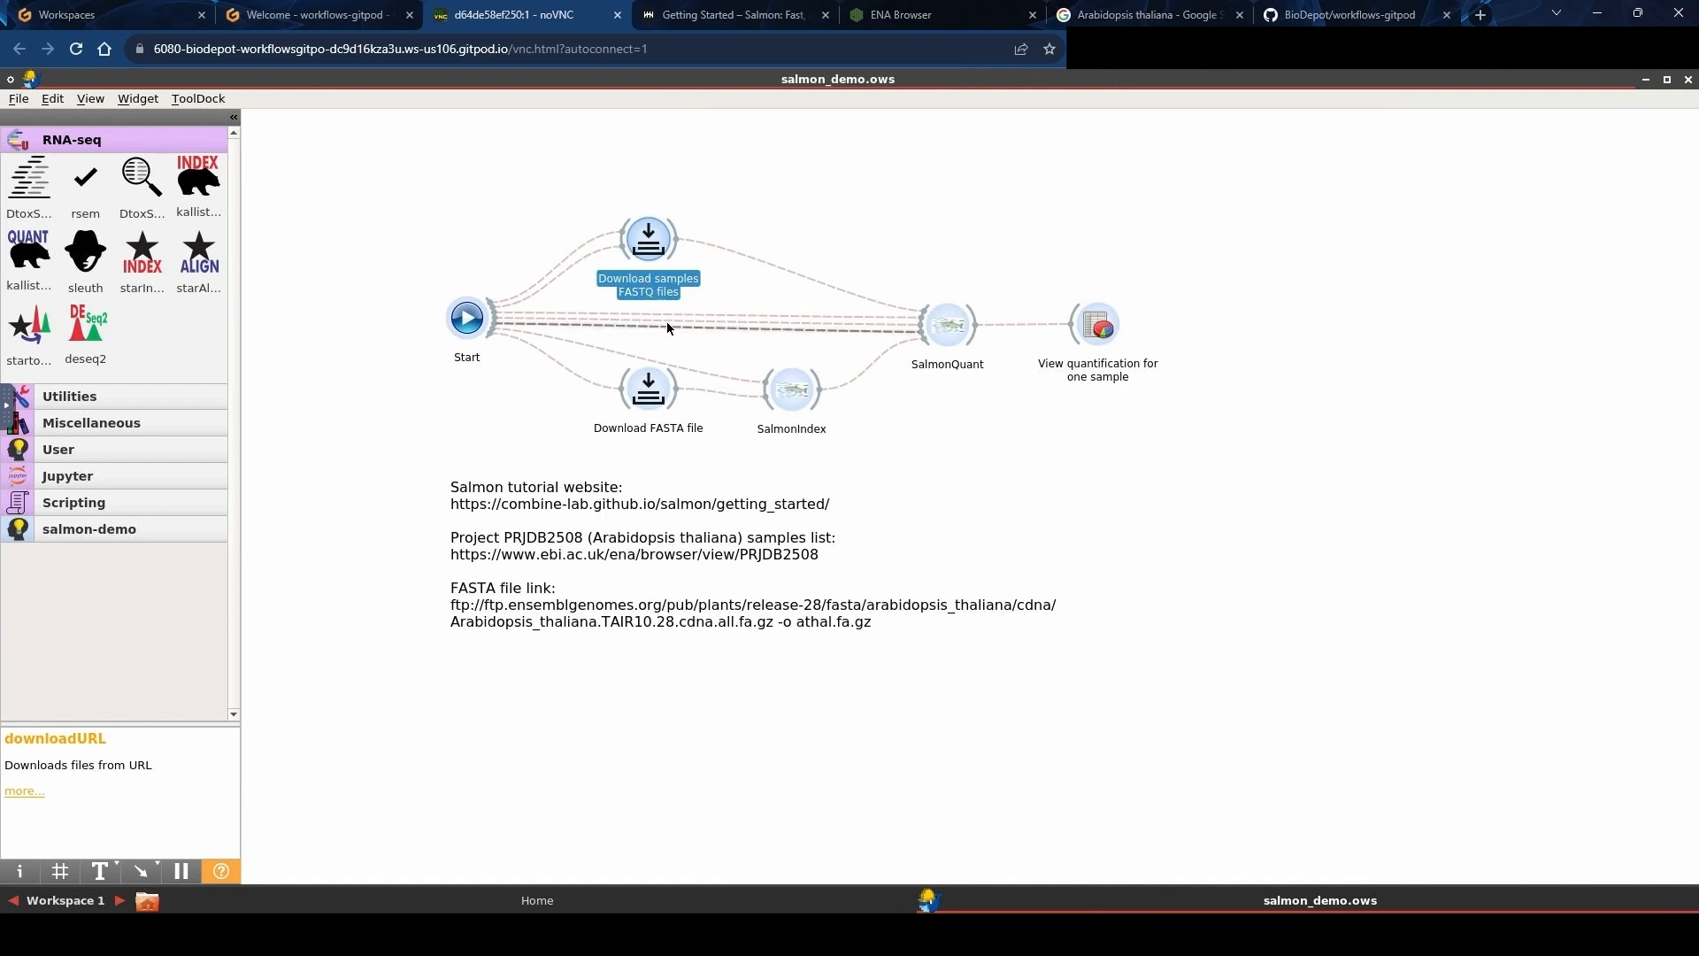
Inspect the sample download links in the Start widget's settings and close them.
double_click(467, 317)
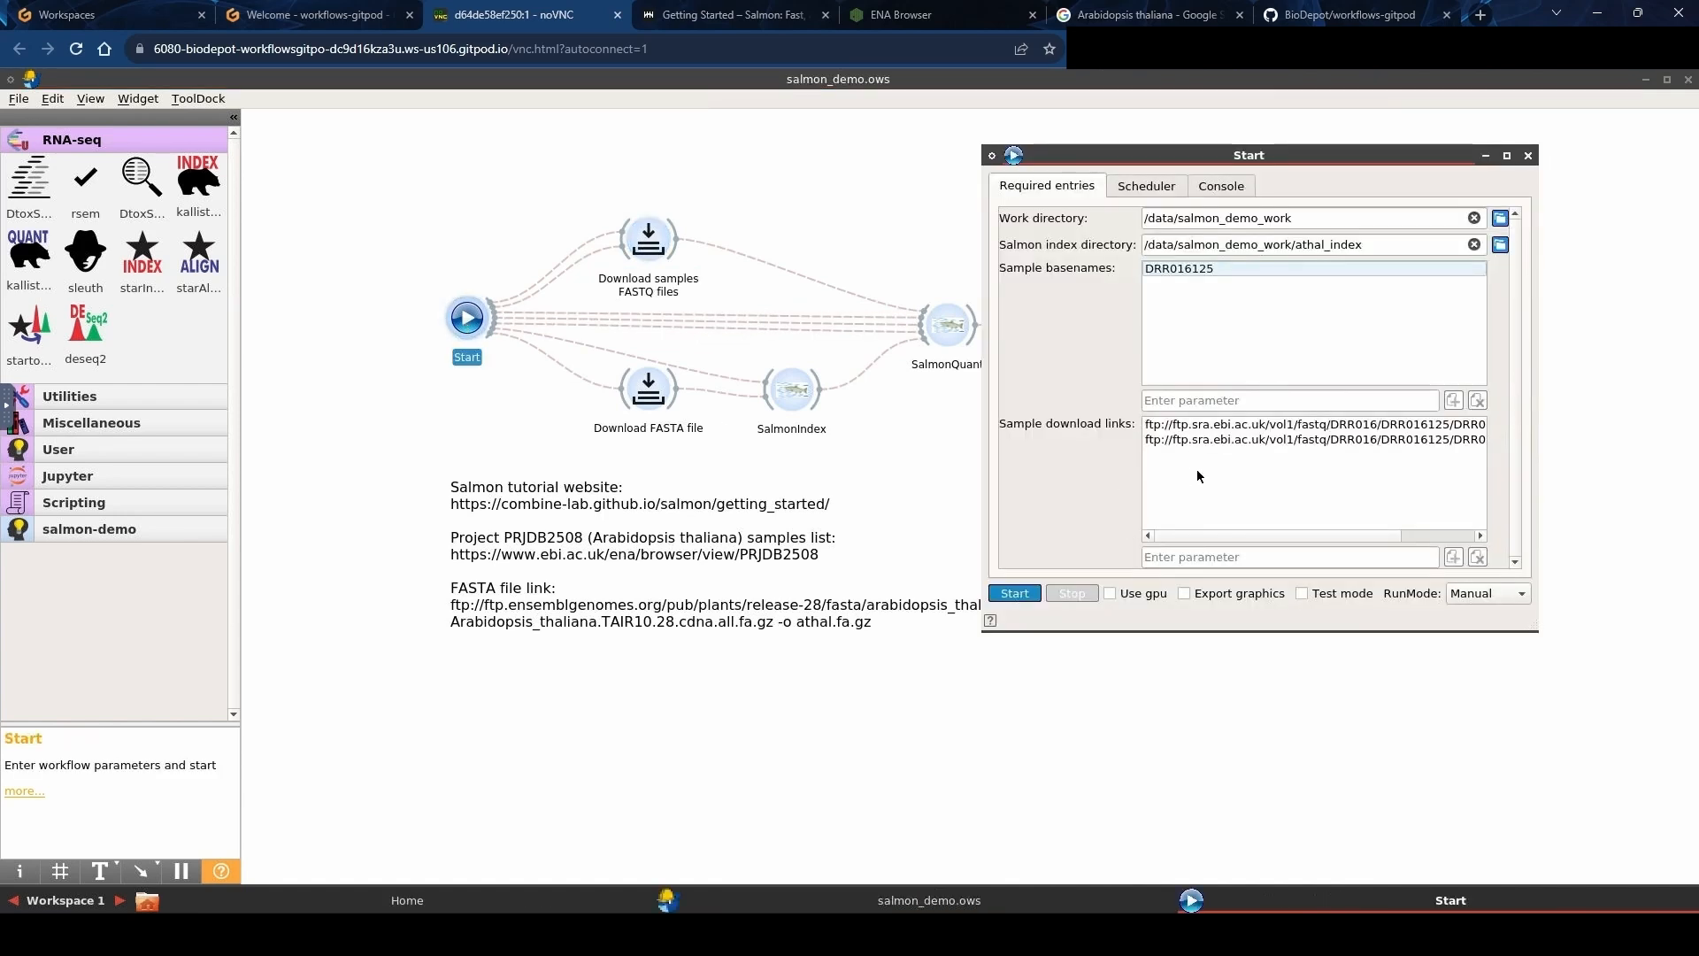
left_click(1191, 427)
left_click(1527, 155)
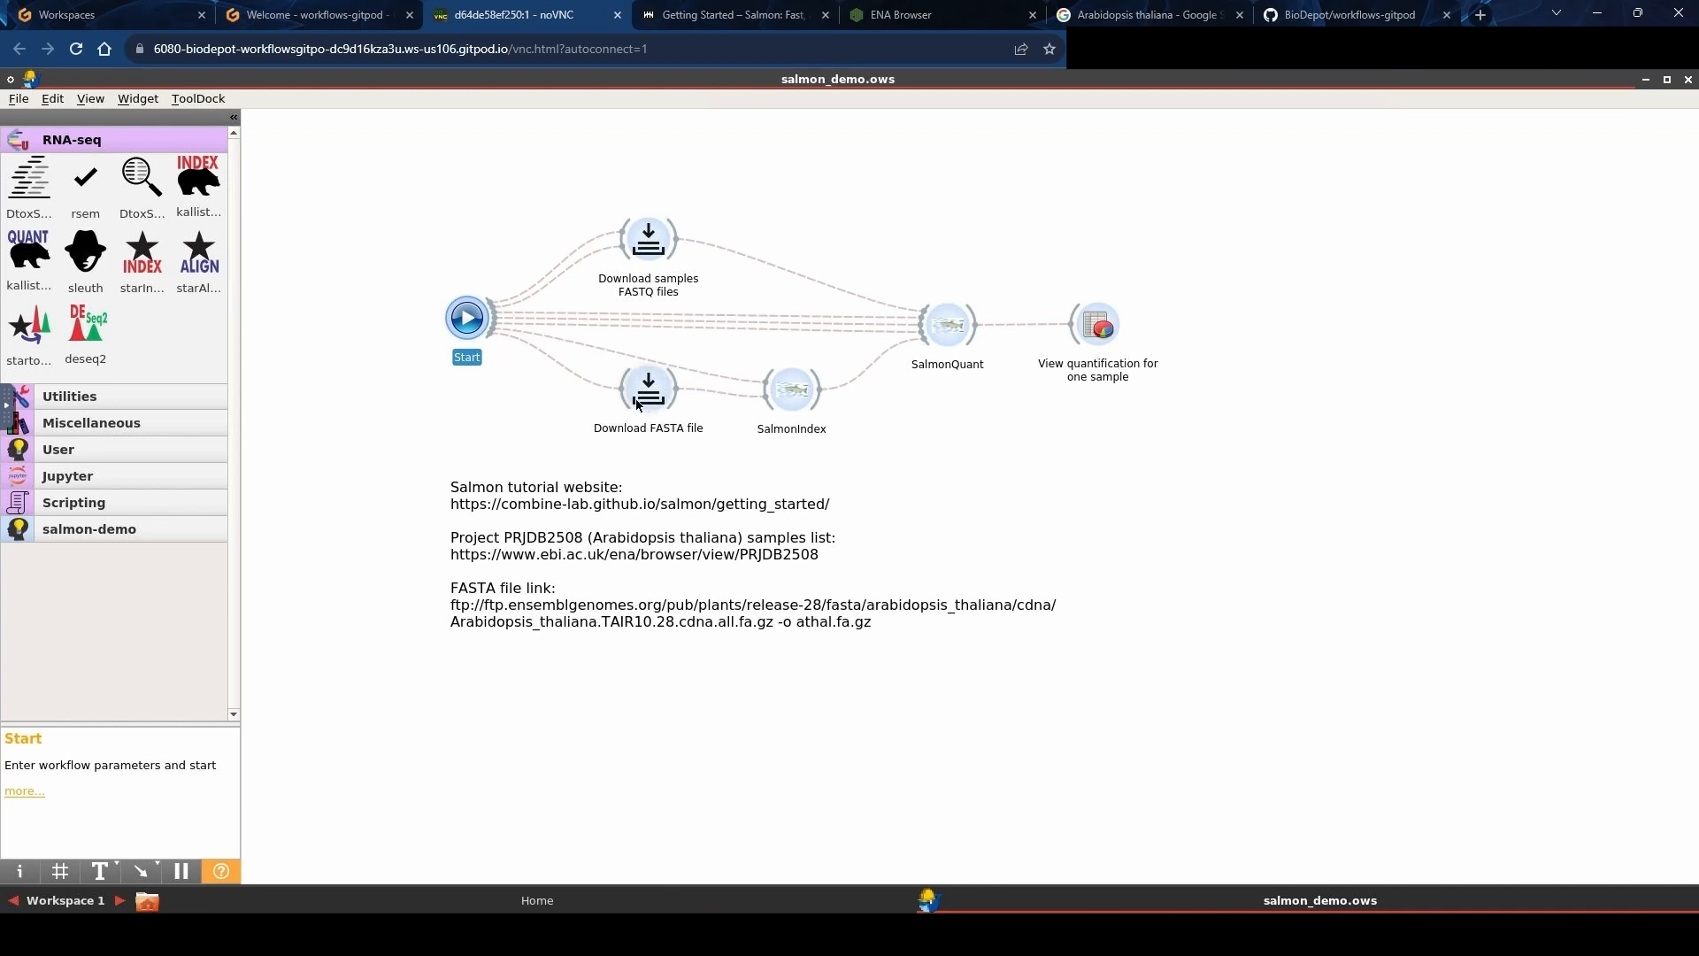
Highlight the transcriptome FASTA download URL and the salmon index command in the Salmon tutorial.
mouse_move(655, 397)
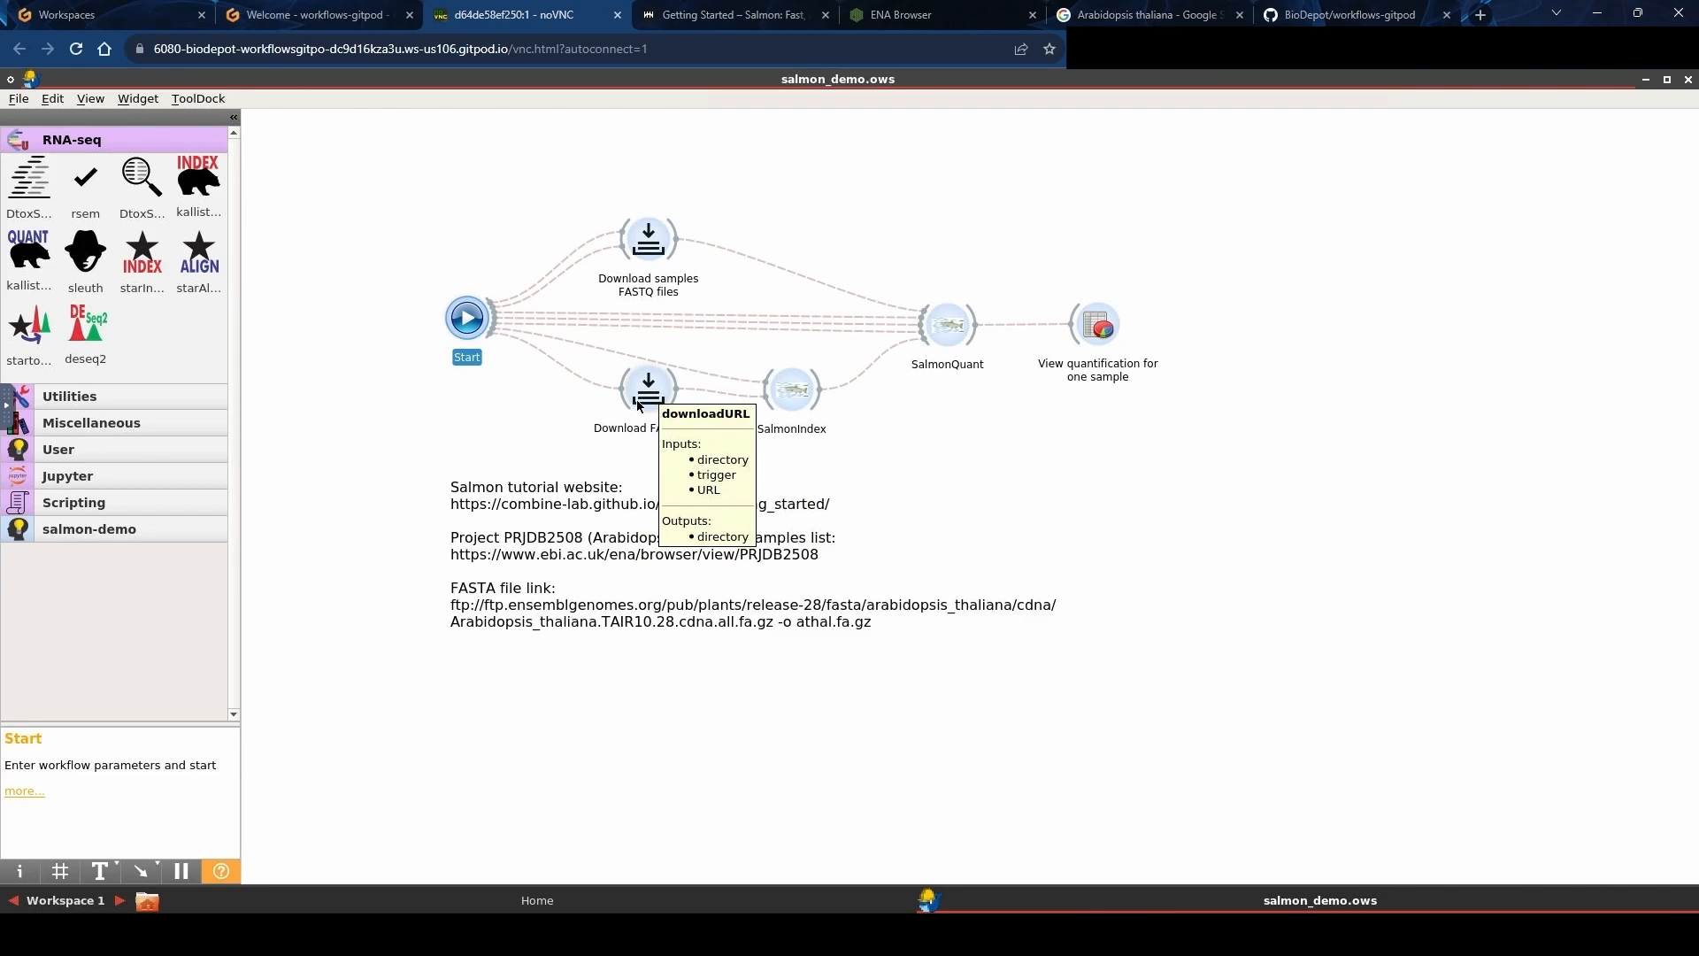
left_click(779, 15)
scroll(453, 625, "up", 5)
scroll(453, 624, "up", 4)
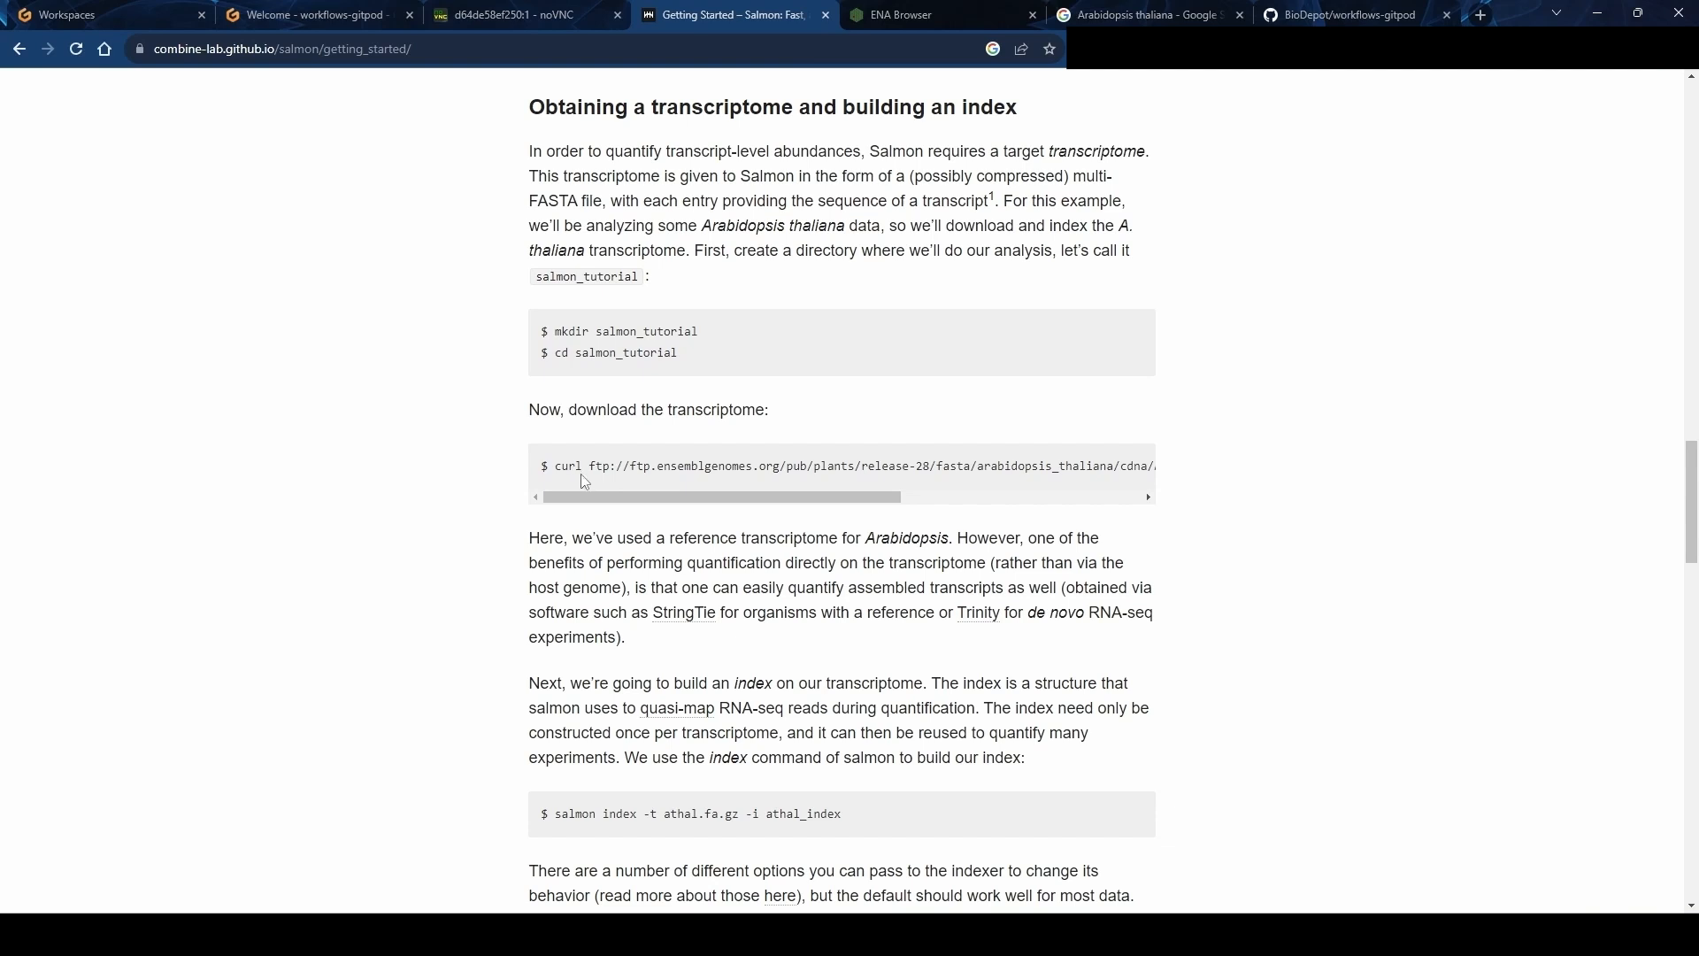
left_click_drag(593, 471, 1040, 467)
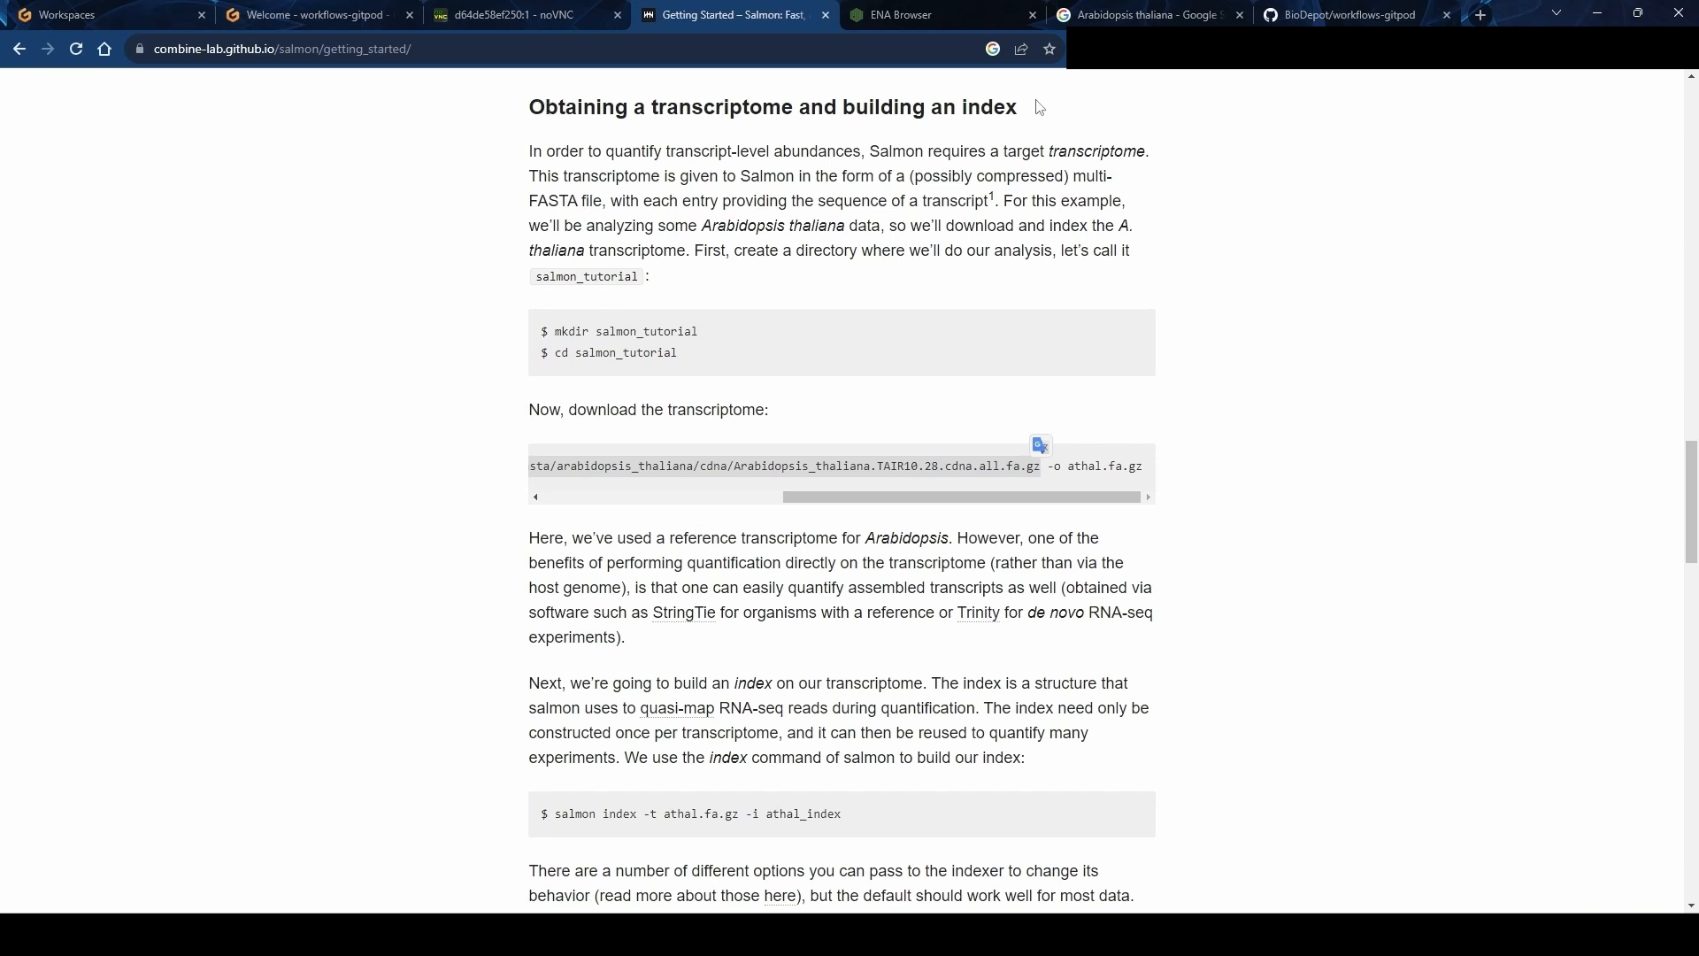
scroll(468, 538, "down", 3)
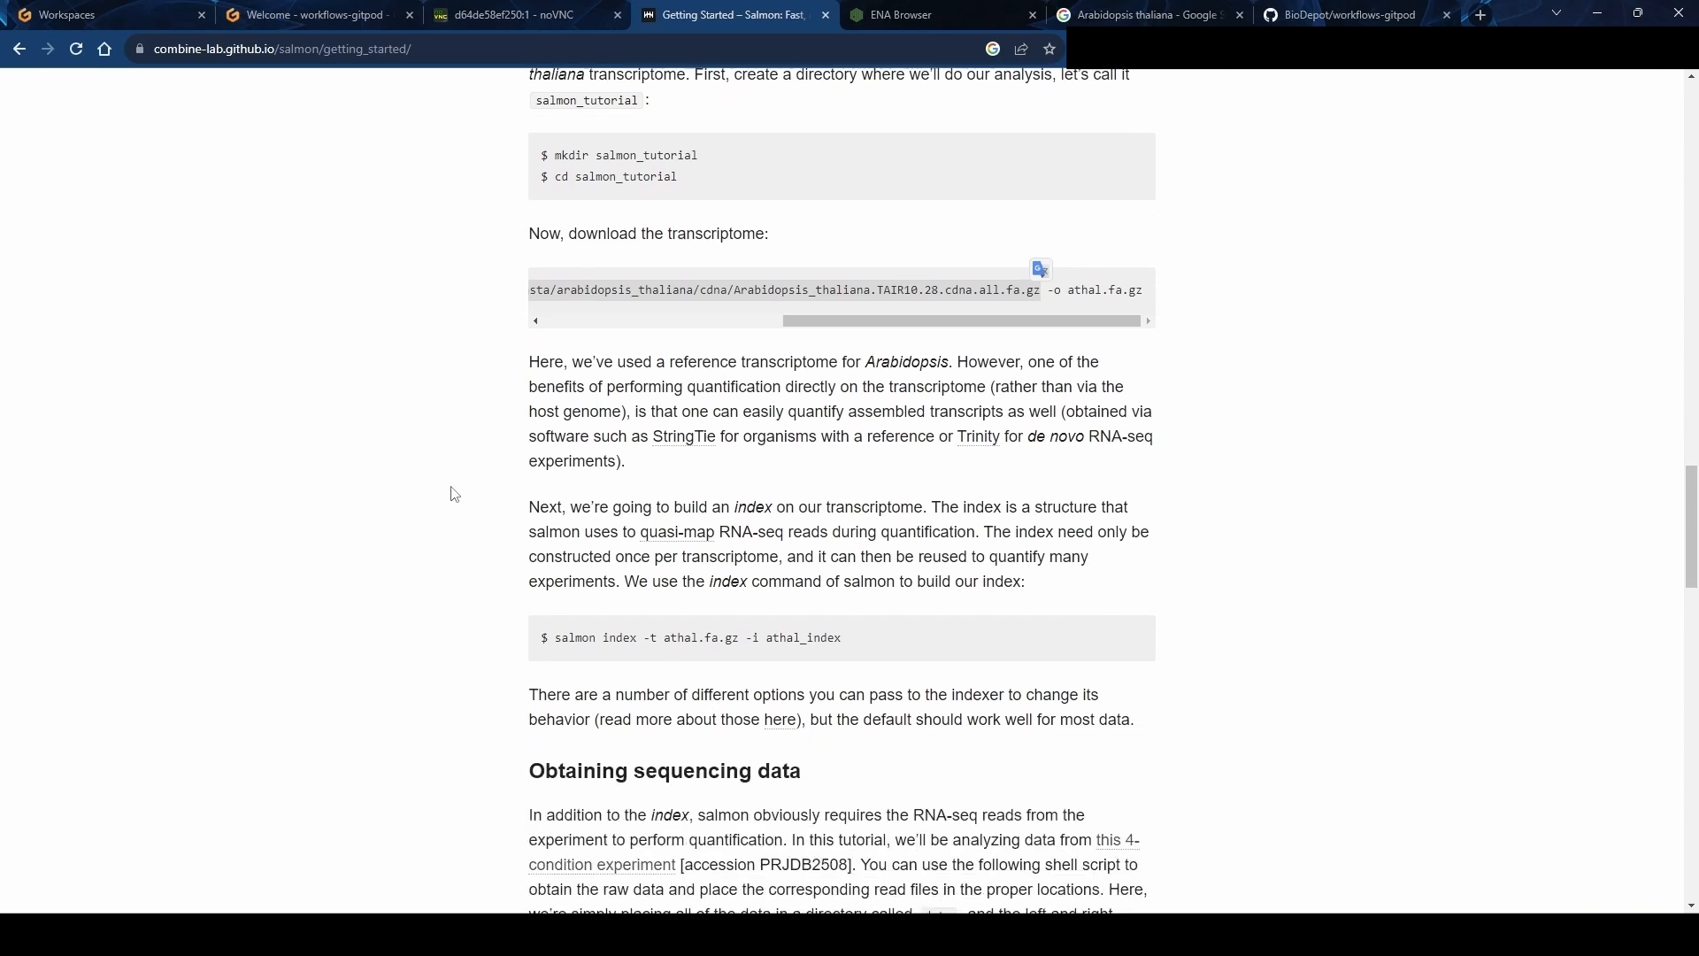
left_click_drag(555, 548, 842, 550)
Switch to the Bwb workflow and inspect the required and optional entries of the SalmonIndex widget.
left_click(520, 11)
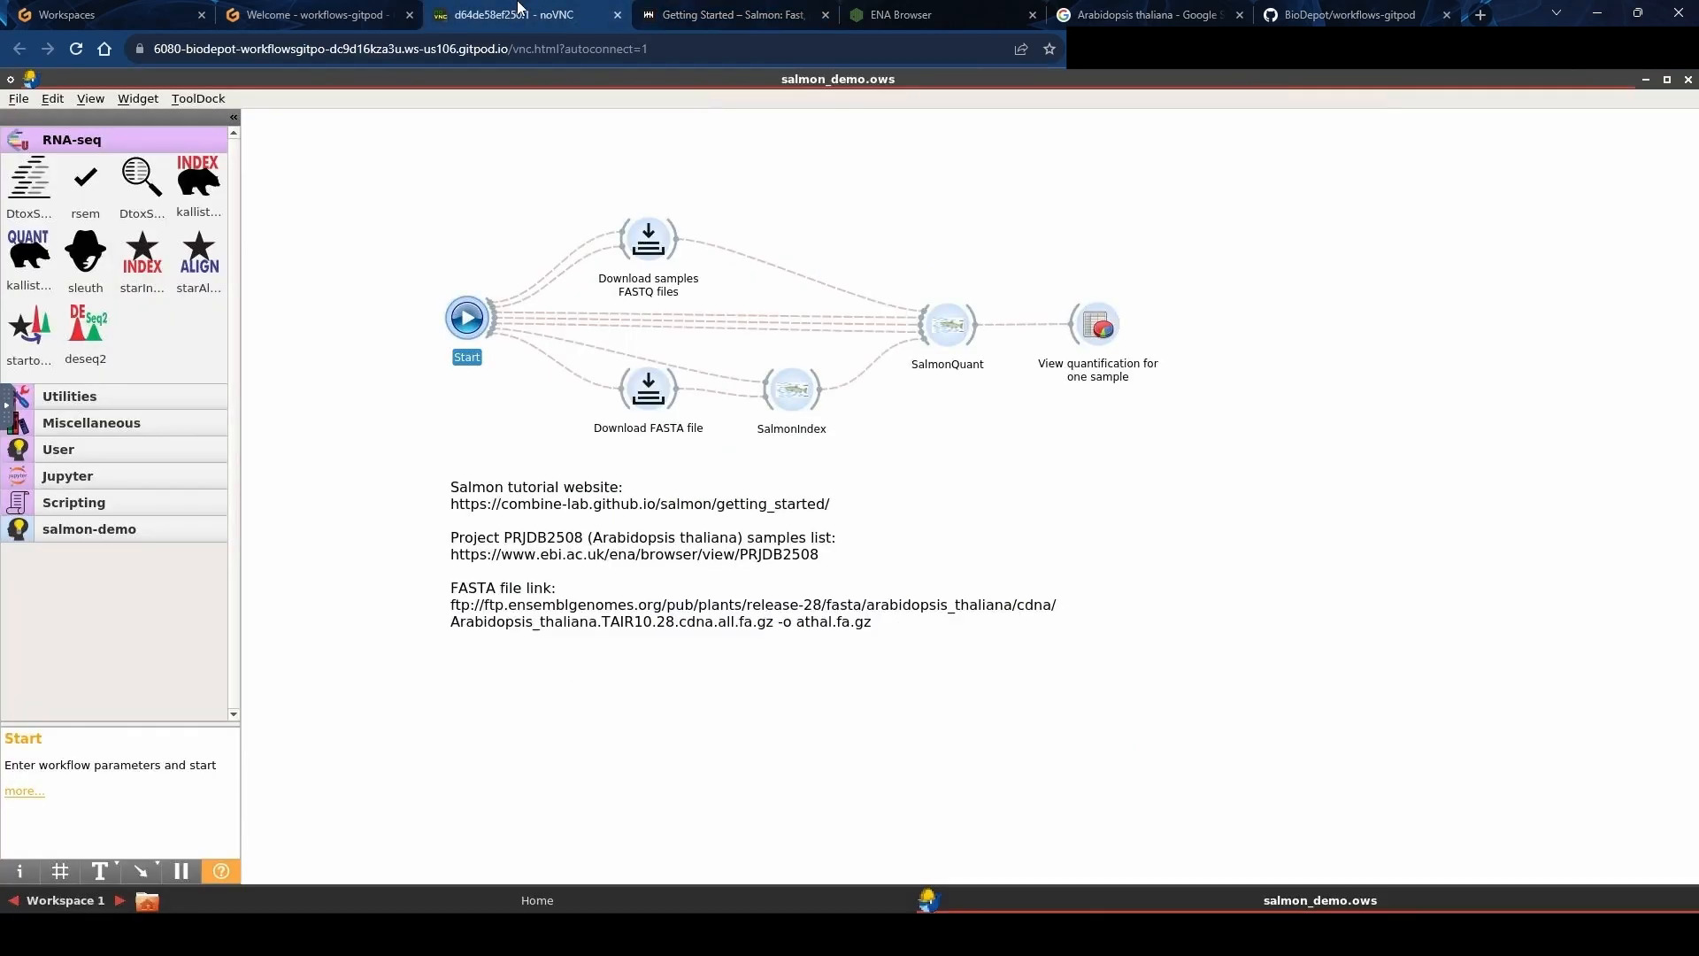
double_click(782, 401)
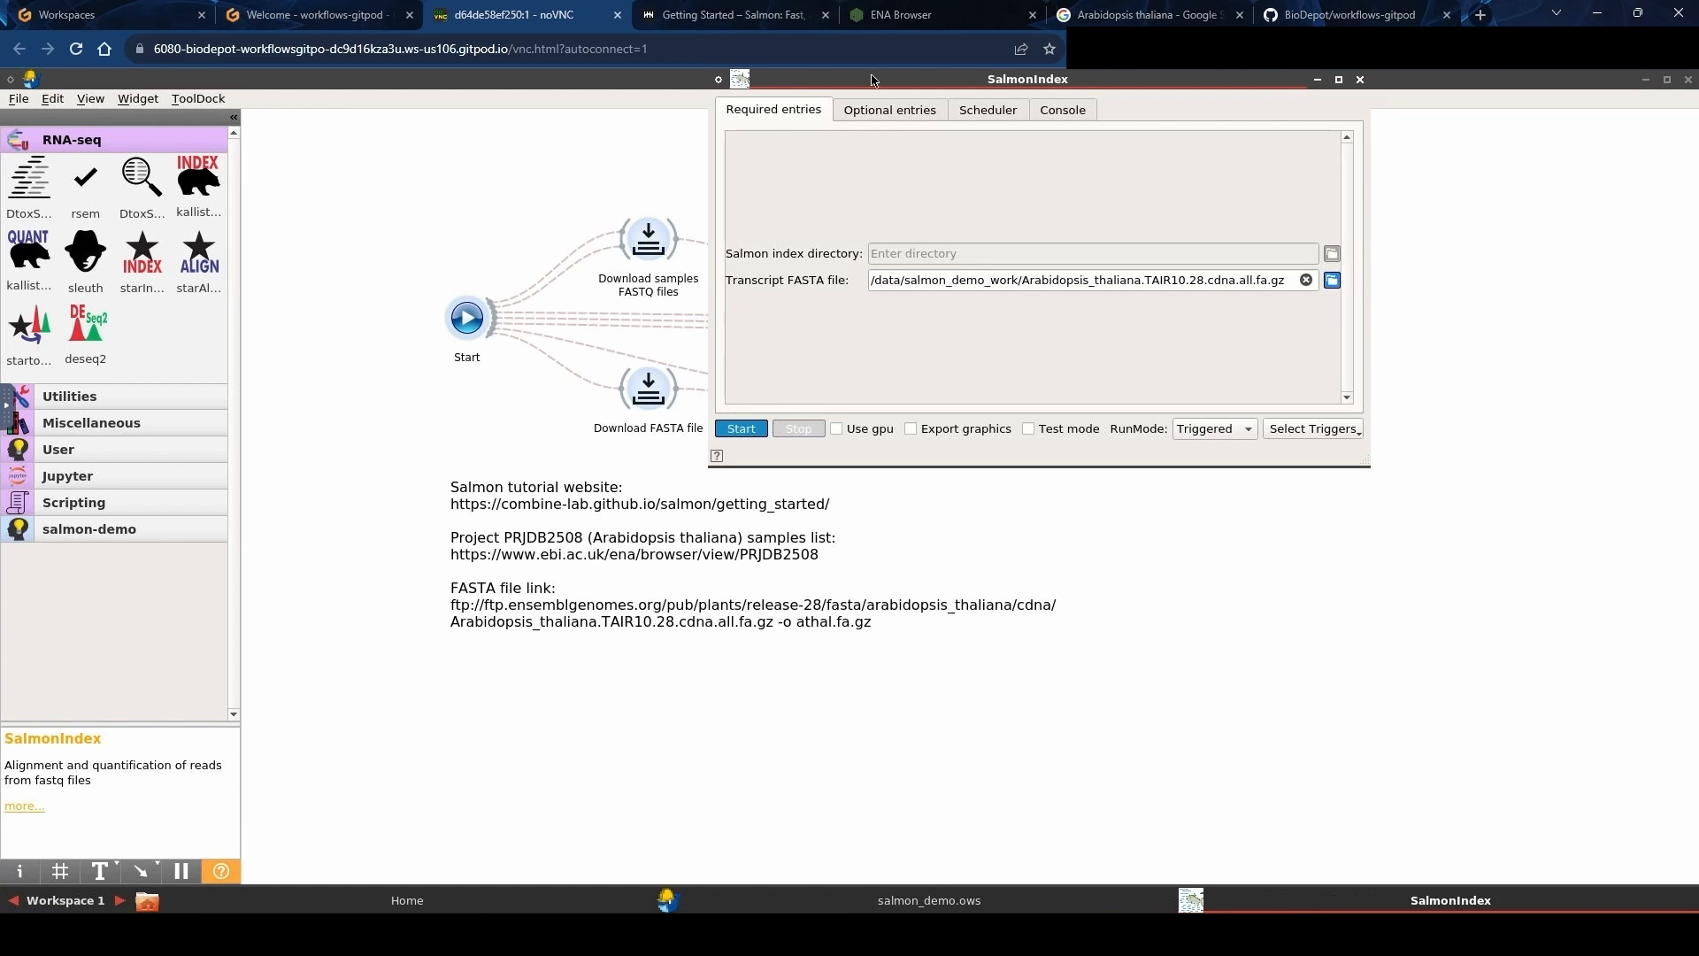
left_click_drag(874, 81, 820, 173)
left_click(808, 200)
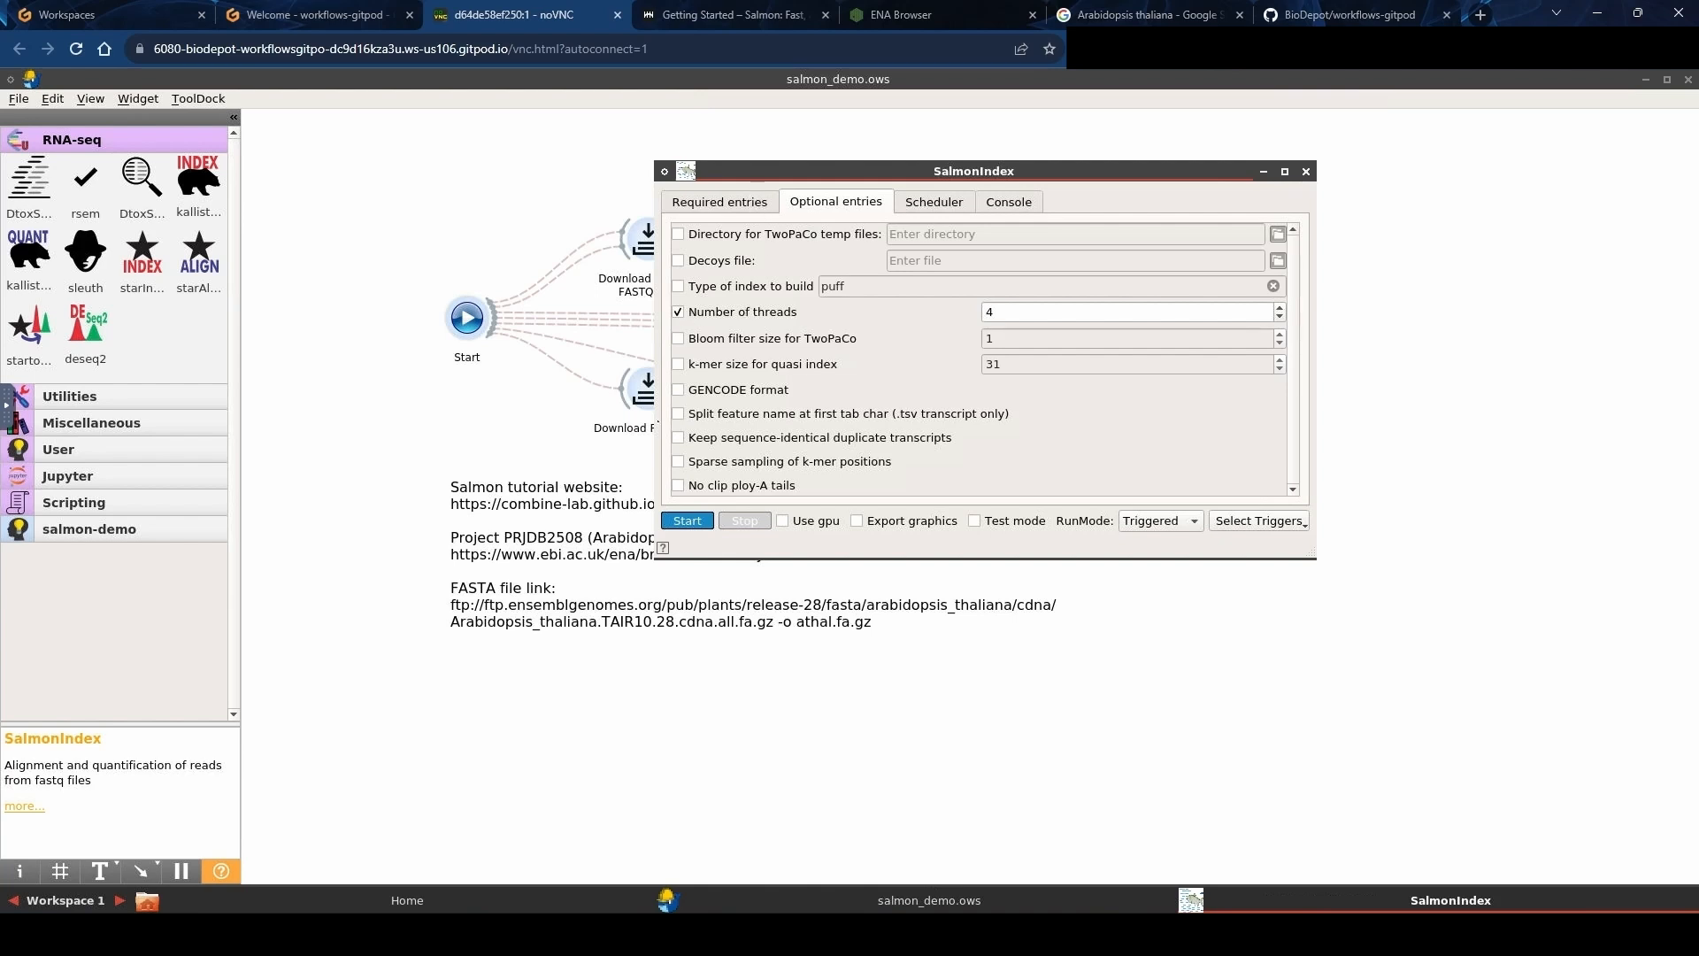
left_click(727, 205)
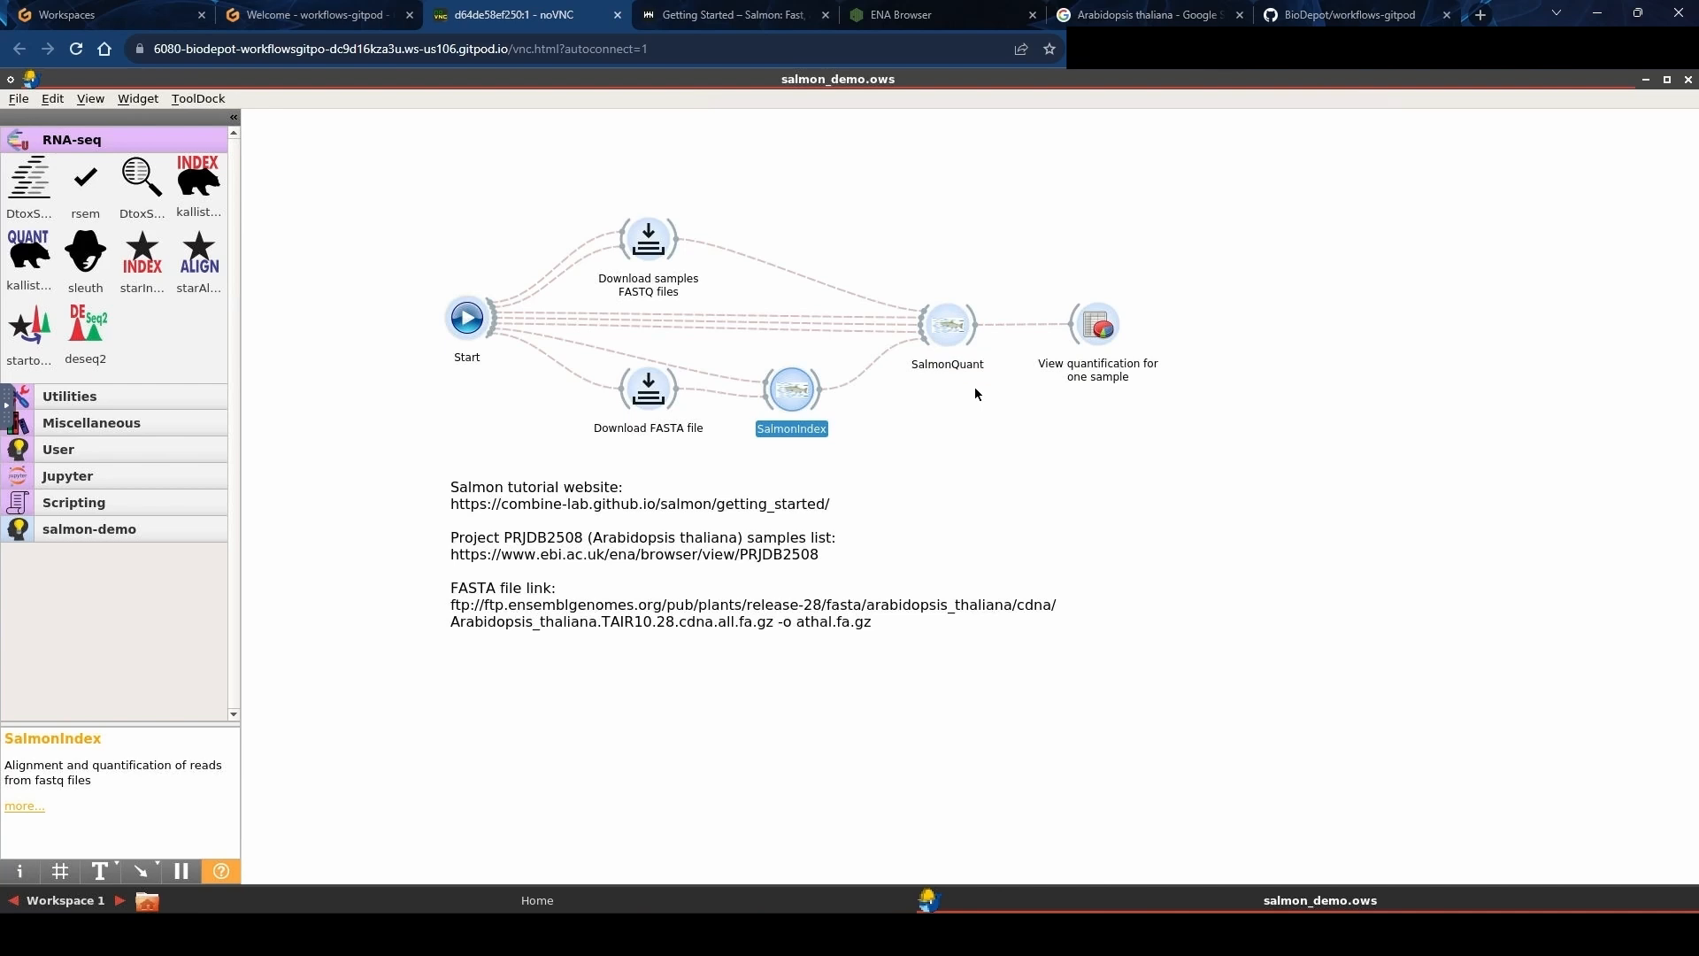
View SalmonQuant's required entries and check the sample basename in the Start widget that feeds it.
double_click(937, 321)
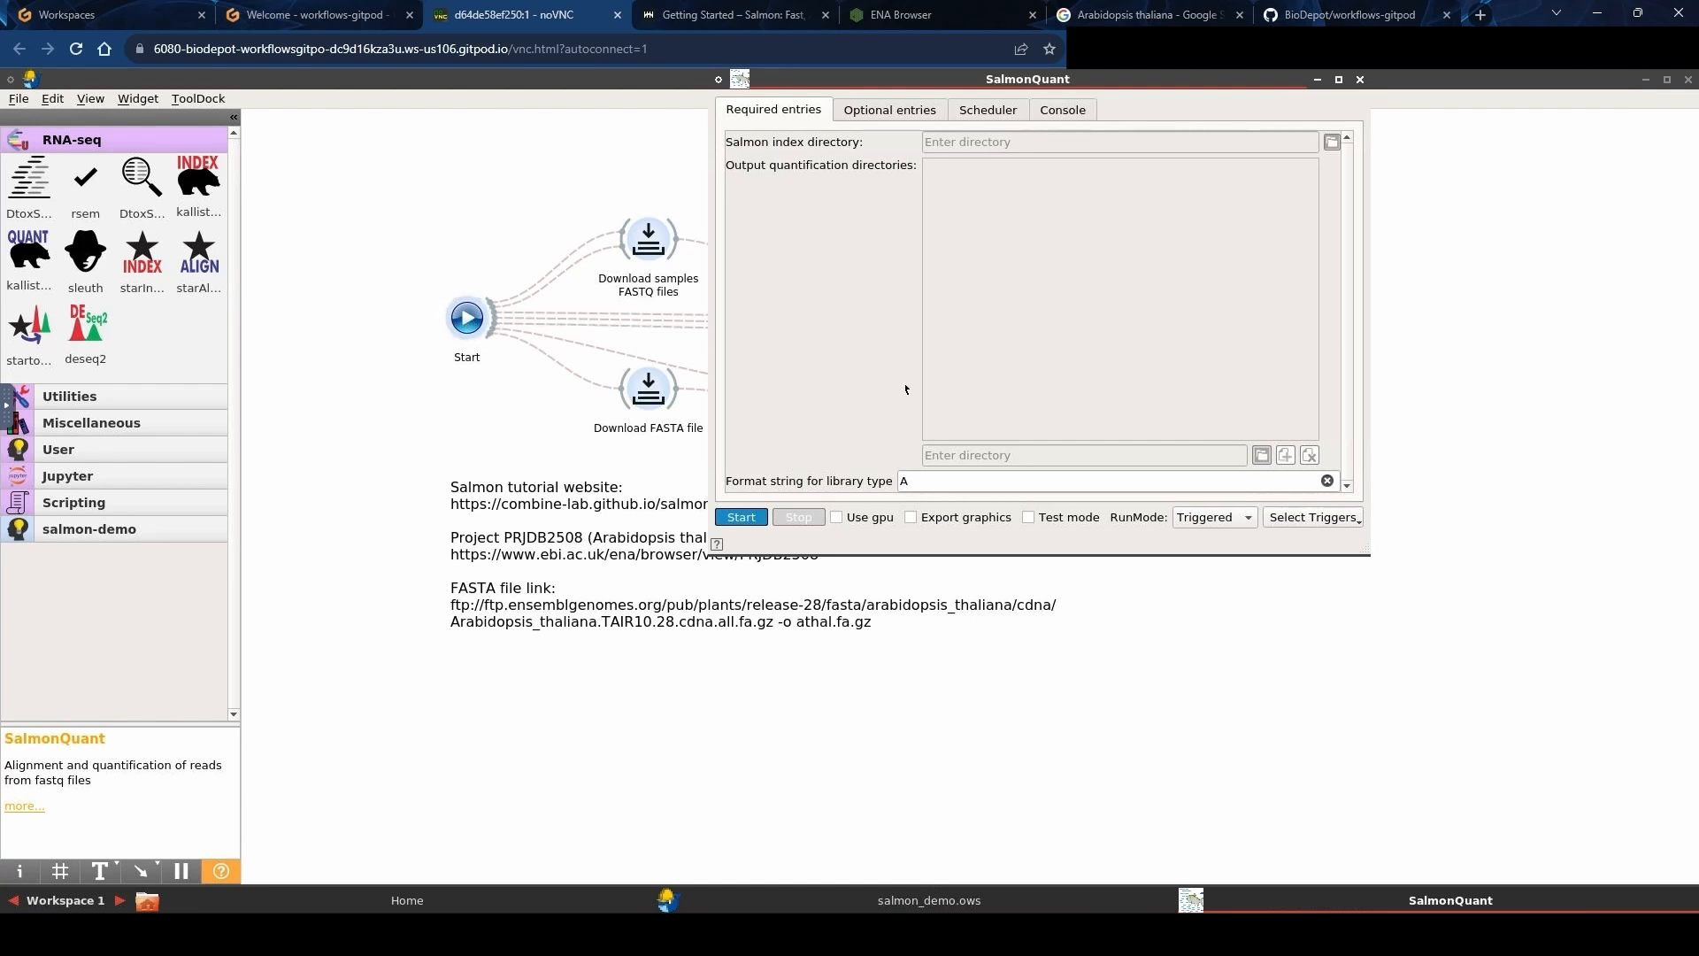
left_click(476, 318)
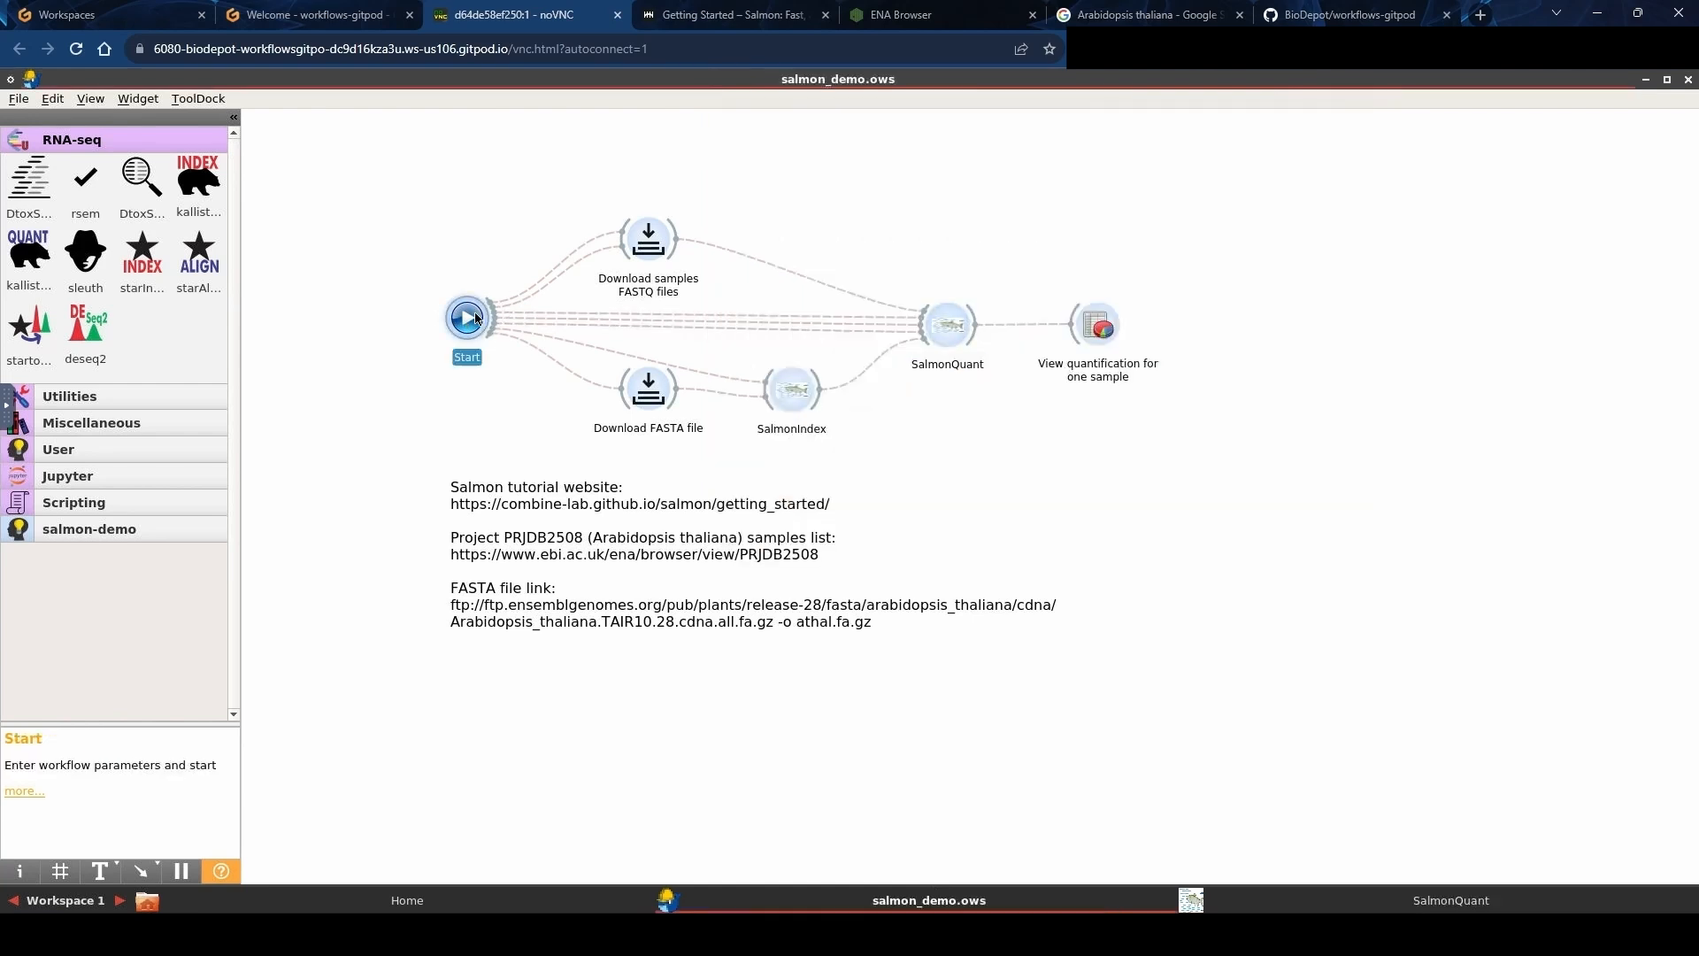
double_click(476, 319)
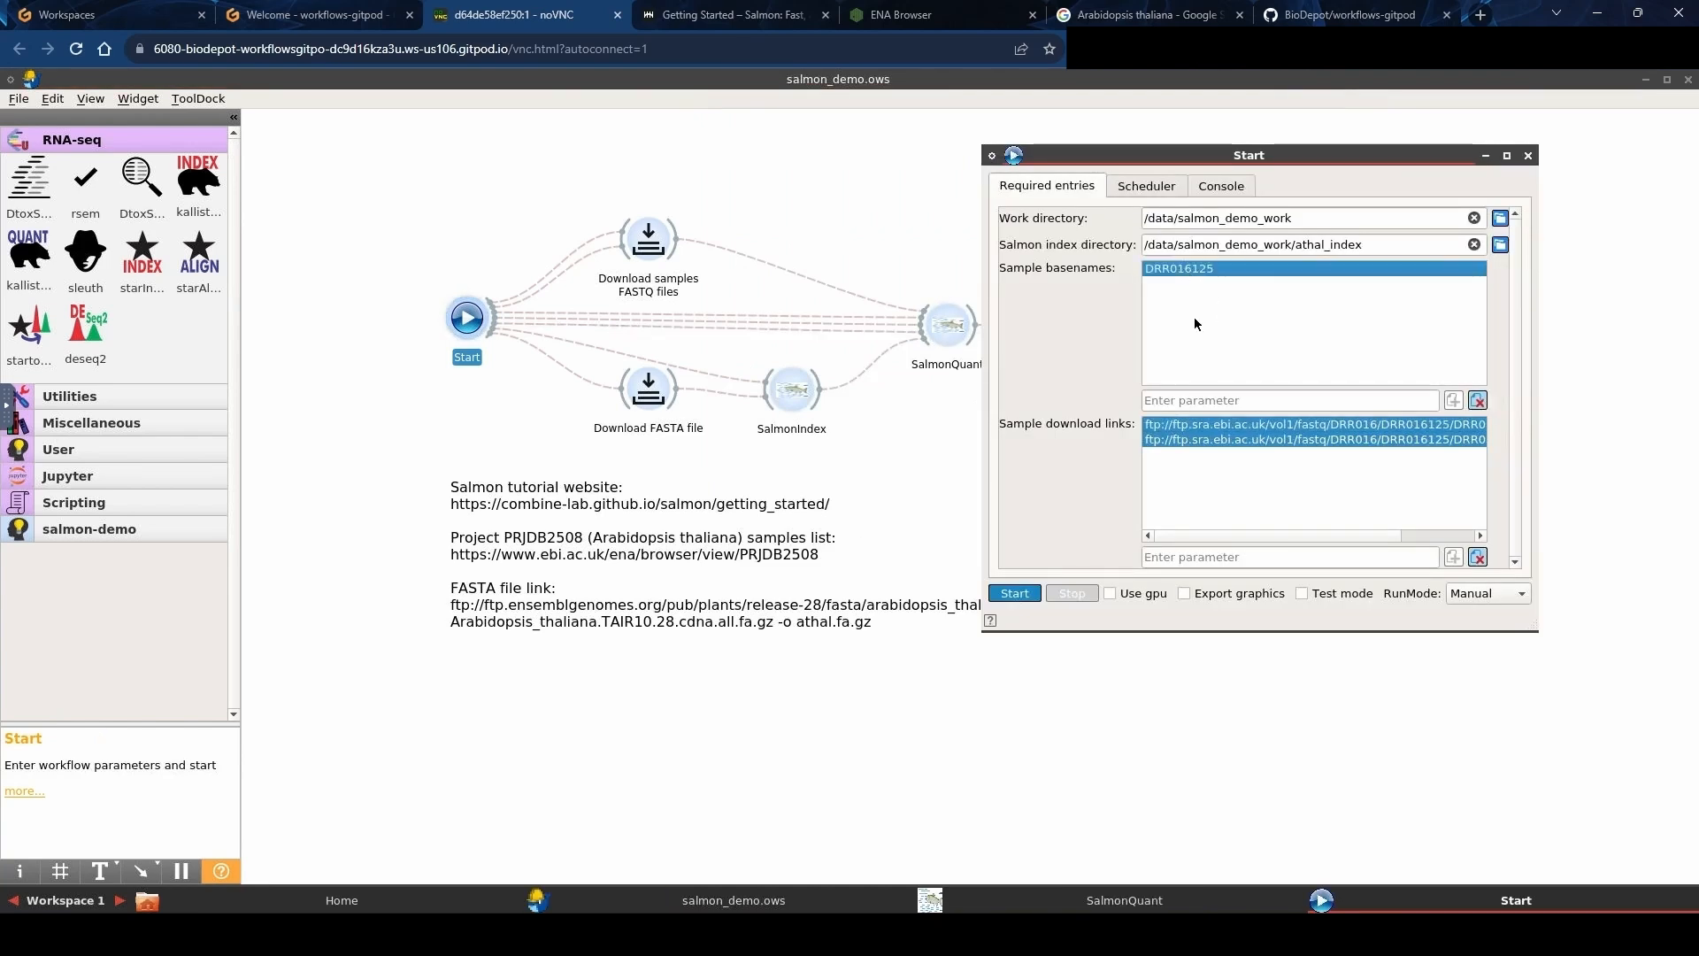
left_click(1228, 513)
left_click(1174, 267)
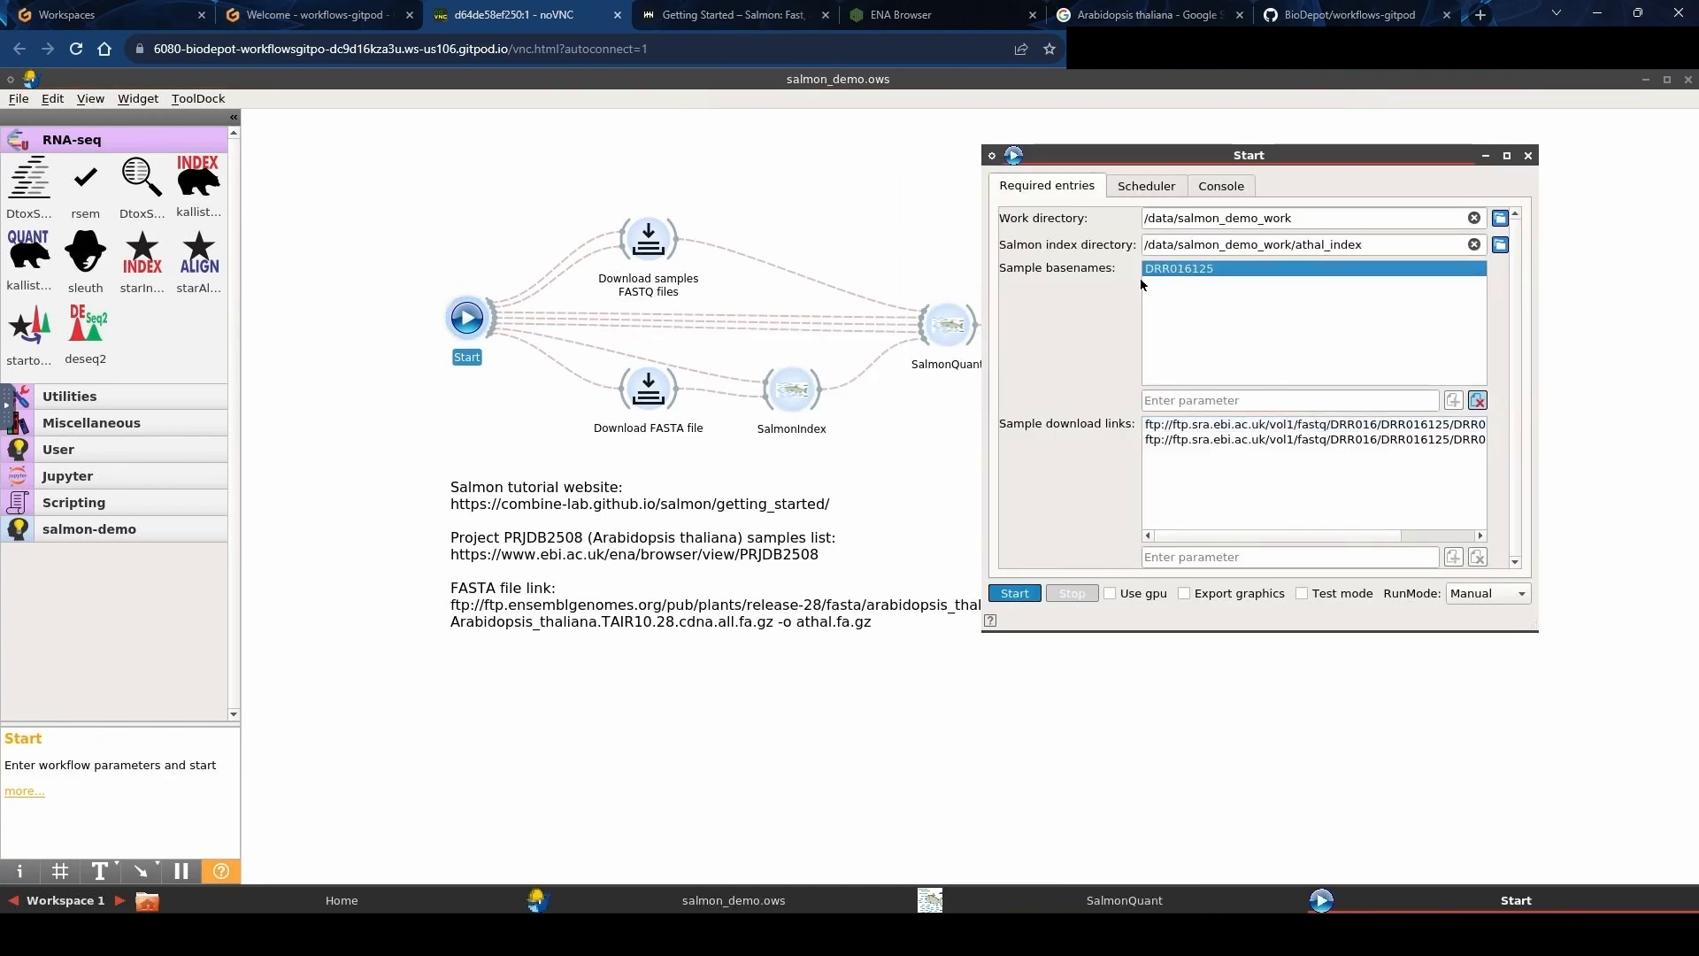
Review SalmonQuant's optional FASTQ mate file and thread entries and close its settings.
double_click(945, 340)
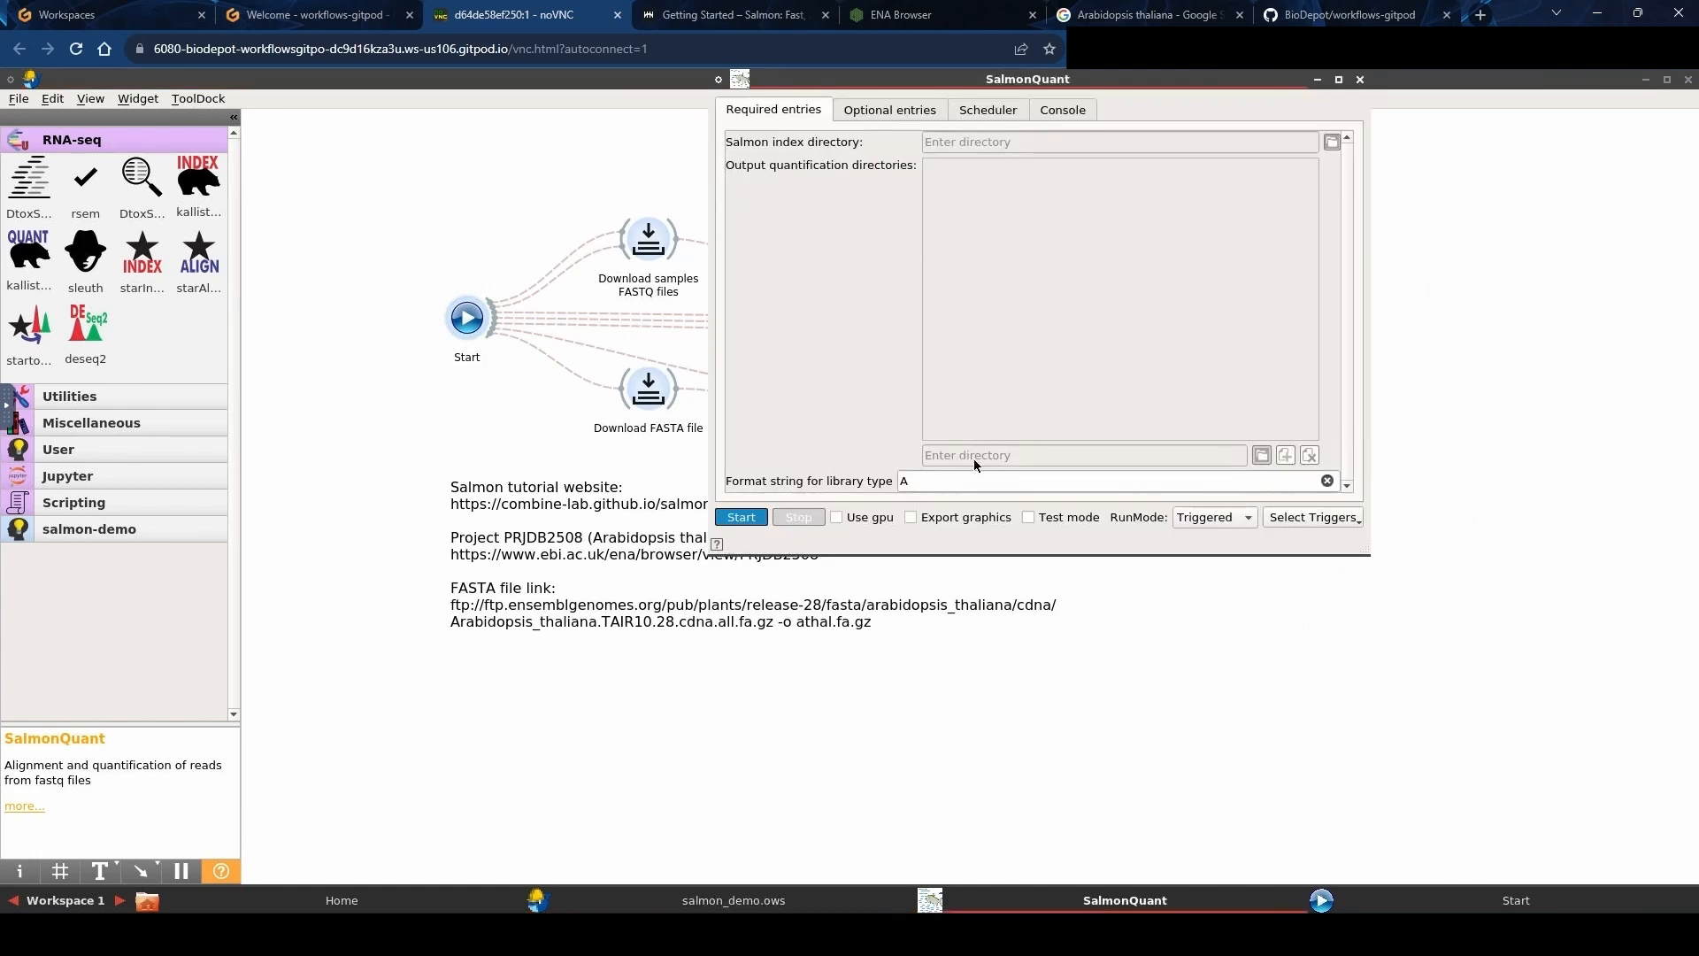
left_click(887, 113)
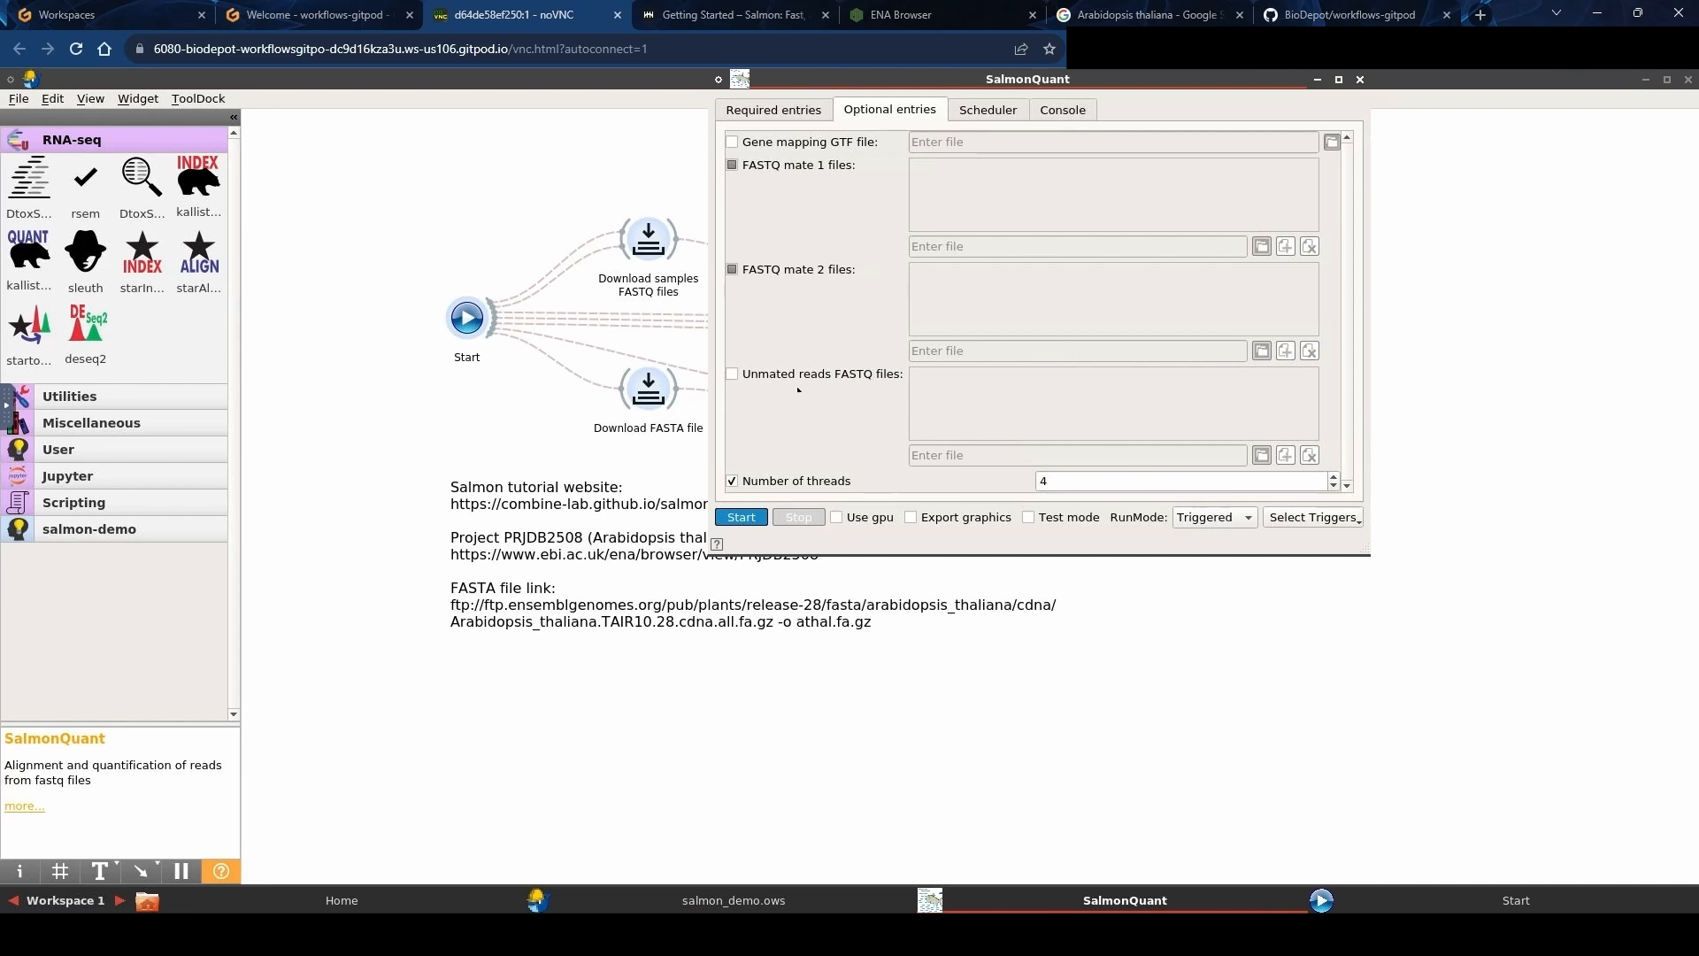
left_click(1360, 79)
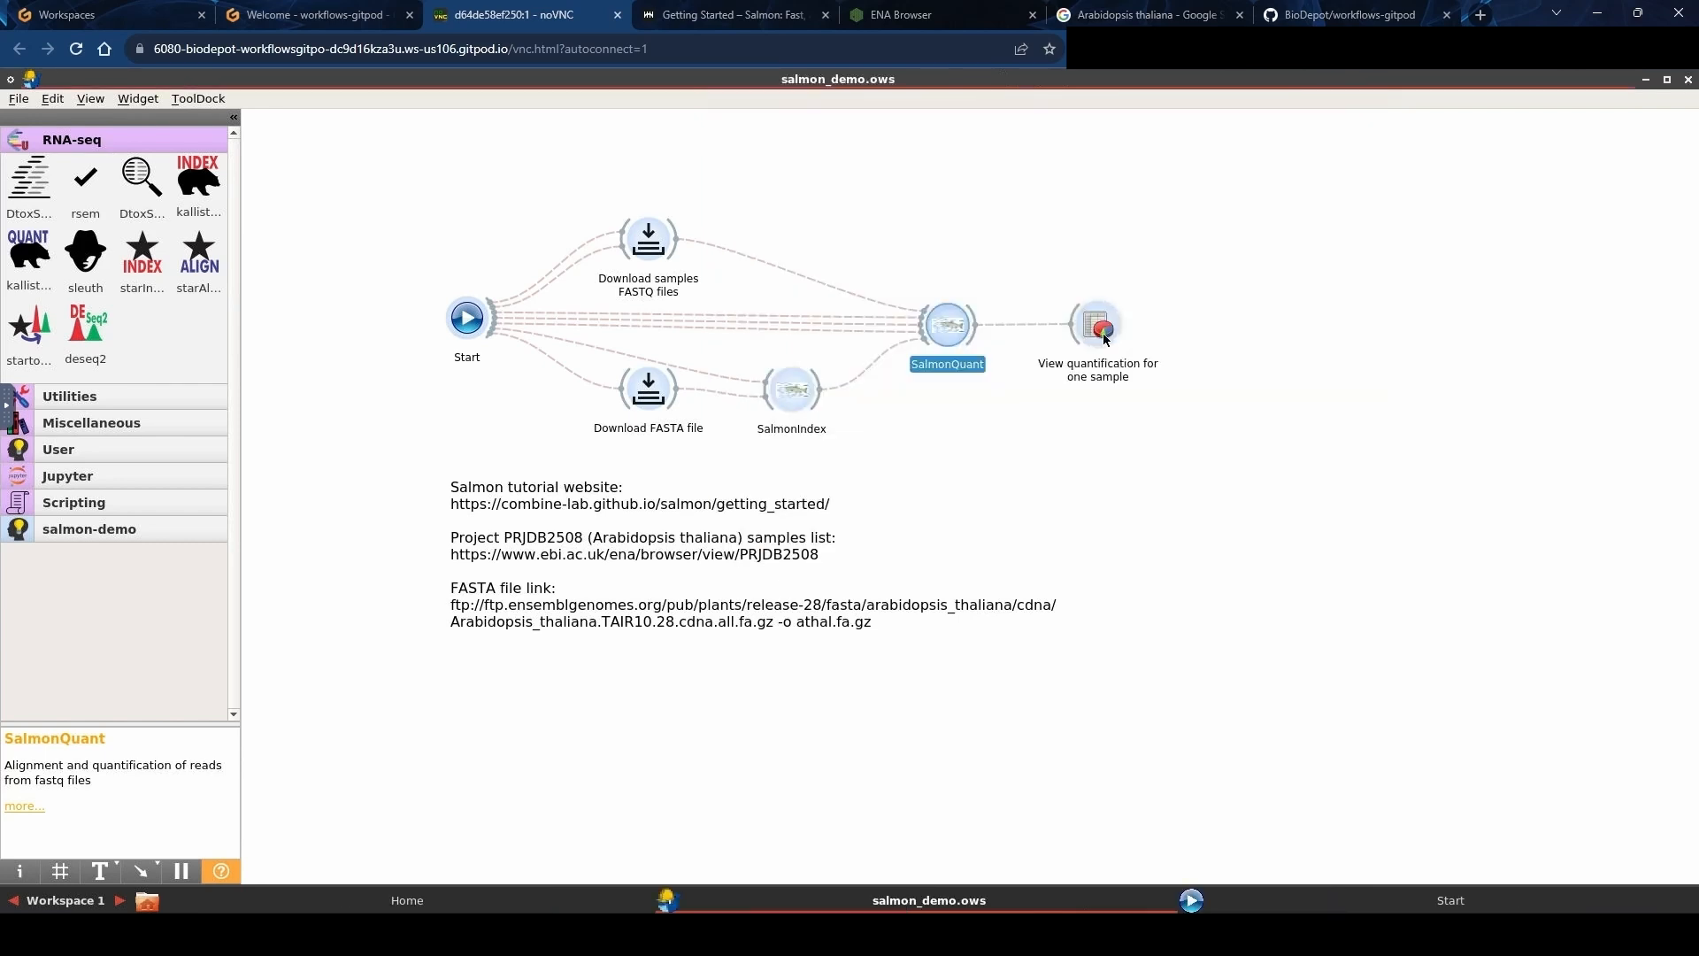
Highlight the sample name and the quant.sf file name in the input path of View quantification for one sample.
double_click(1102, 333)
left_click_drag(821, 582, 1280, 223)
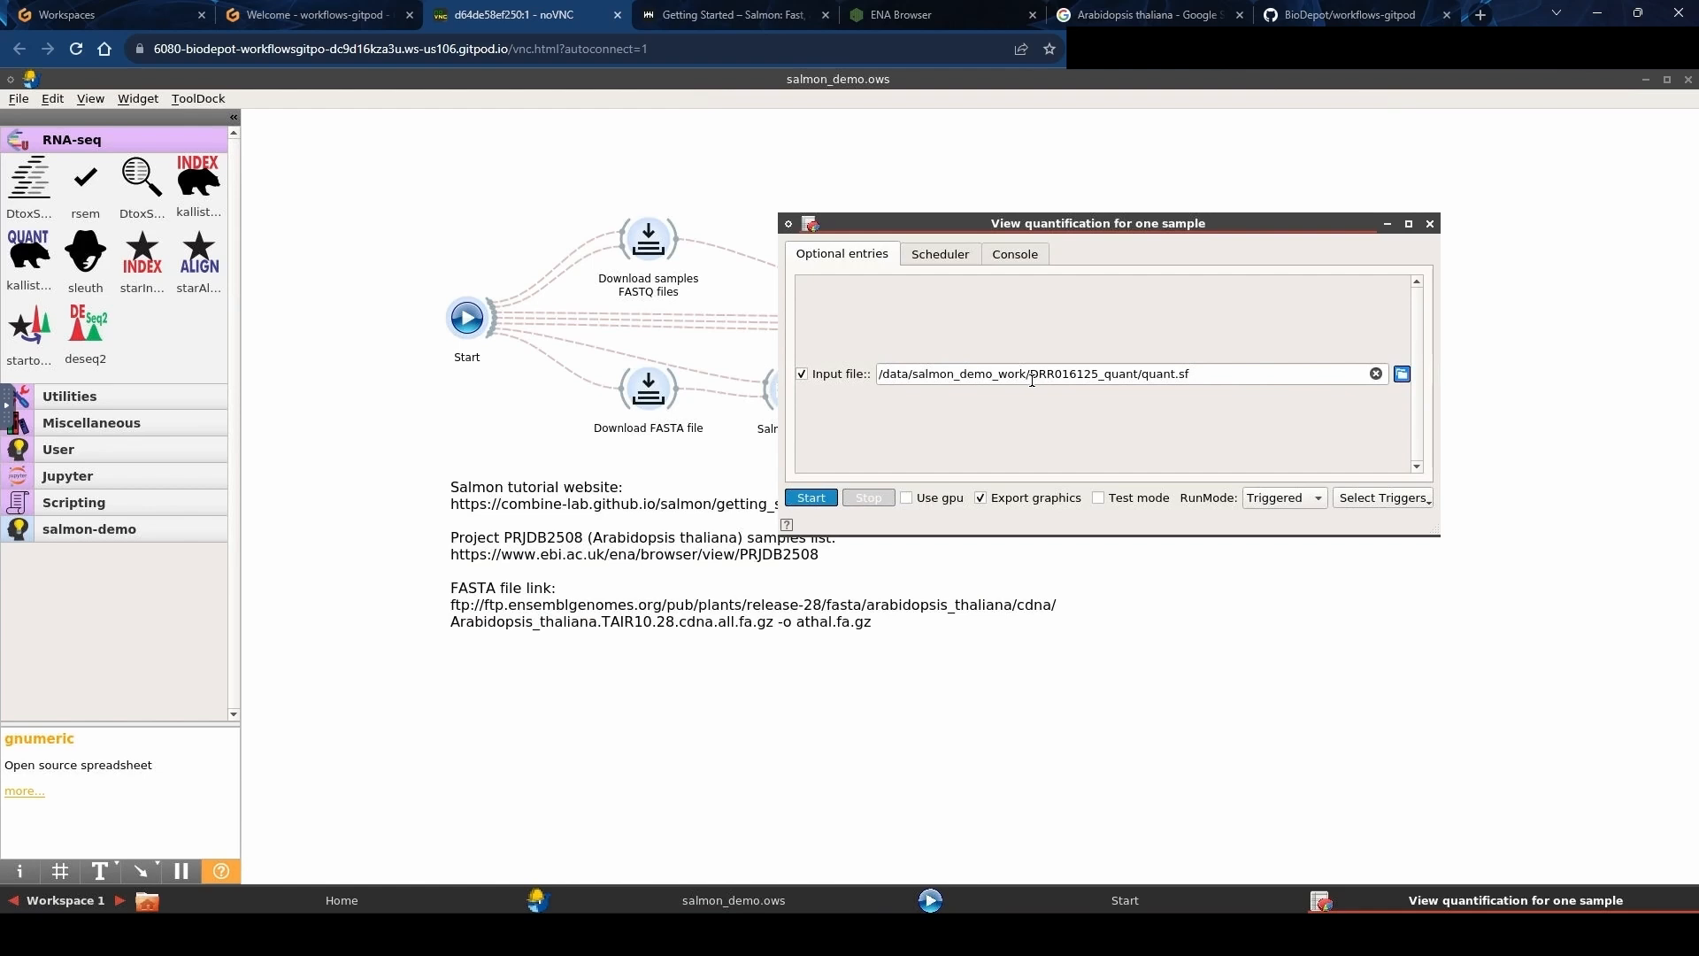
left_click_drag(1030, 375, 1098, 372)
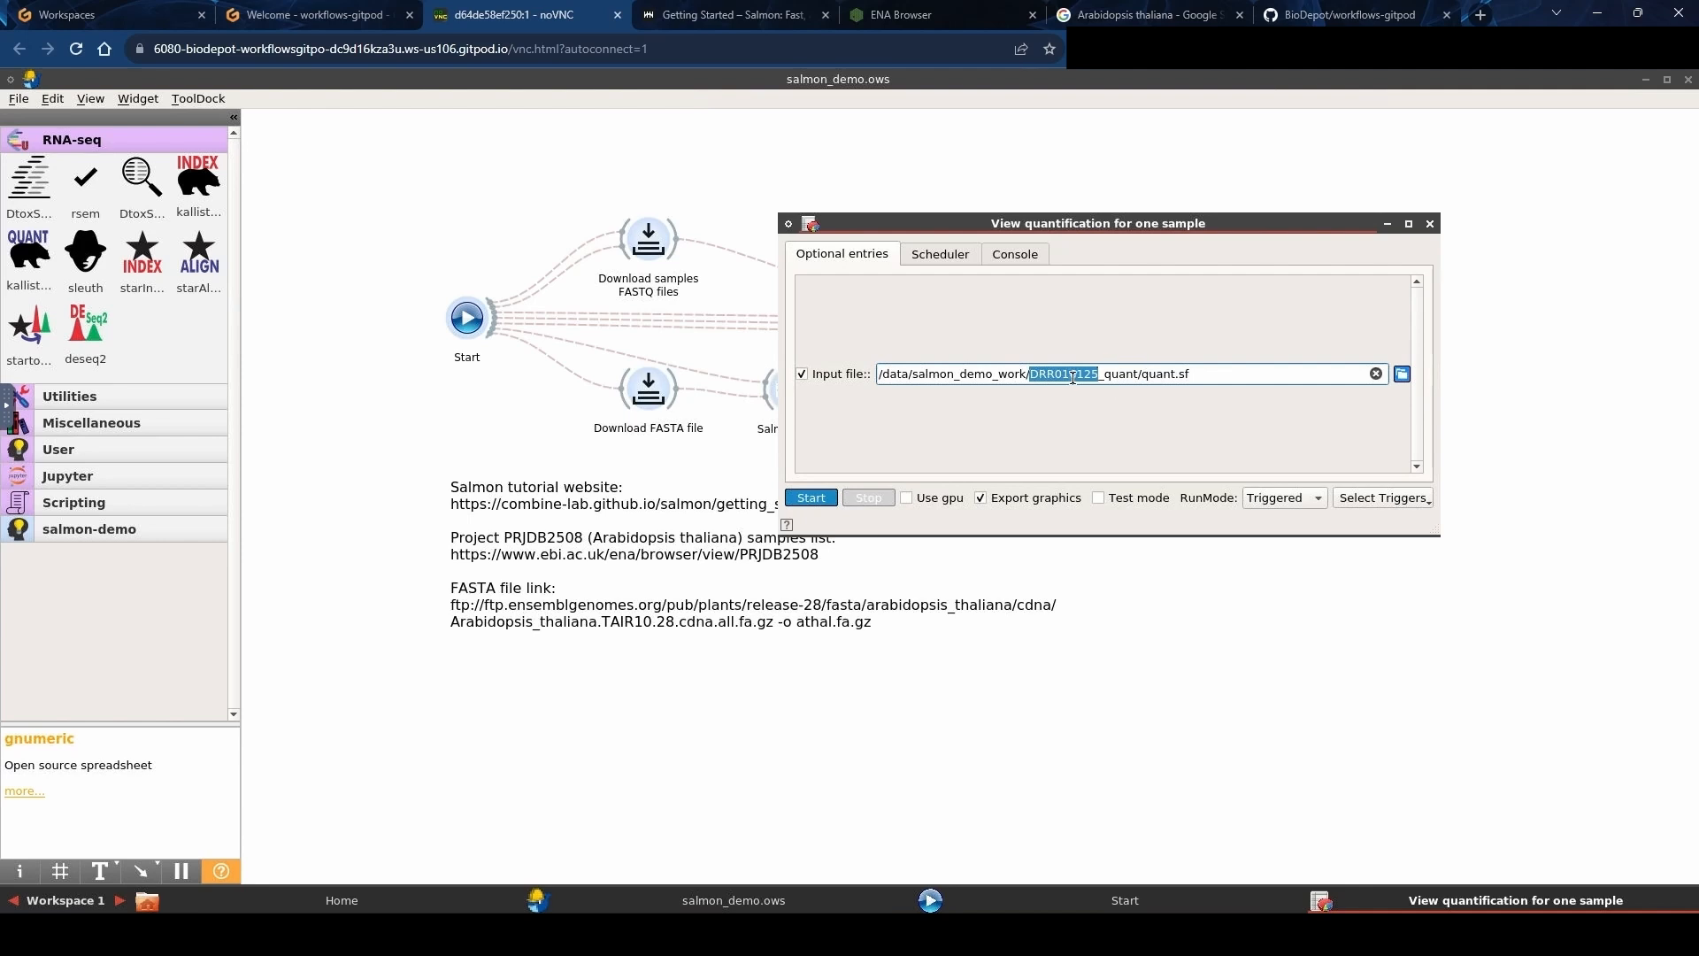
left_click_drag(1141, 373, 1189, 374)
left_click(1158, 401)
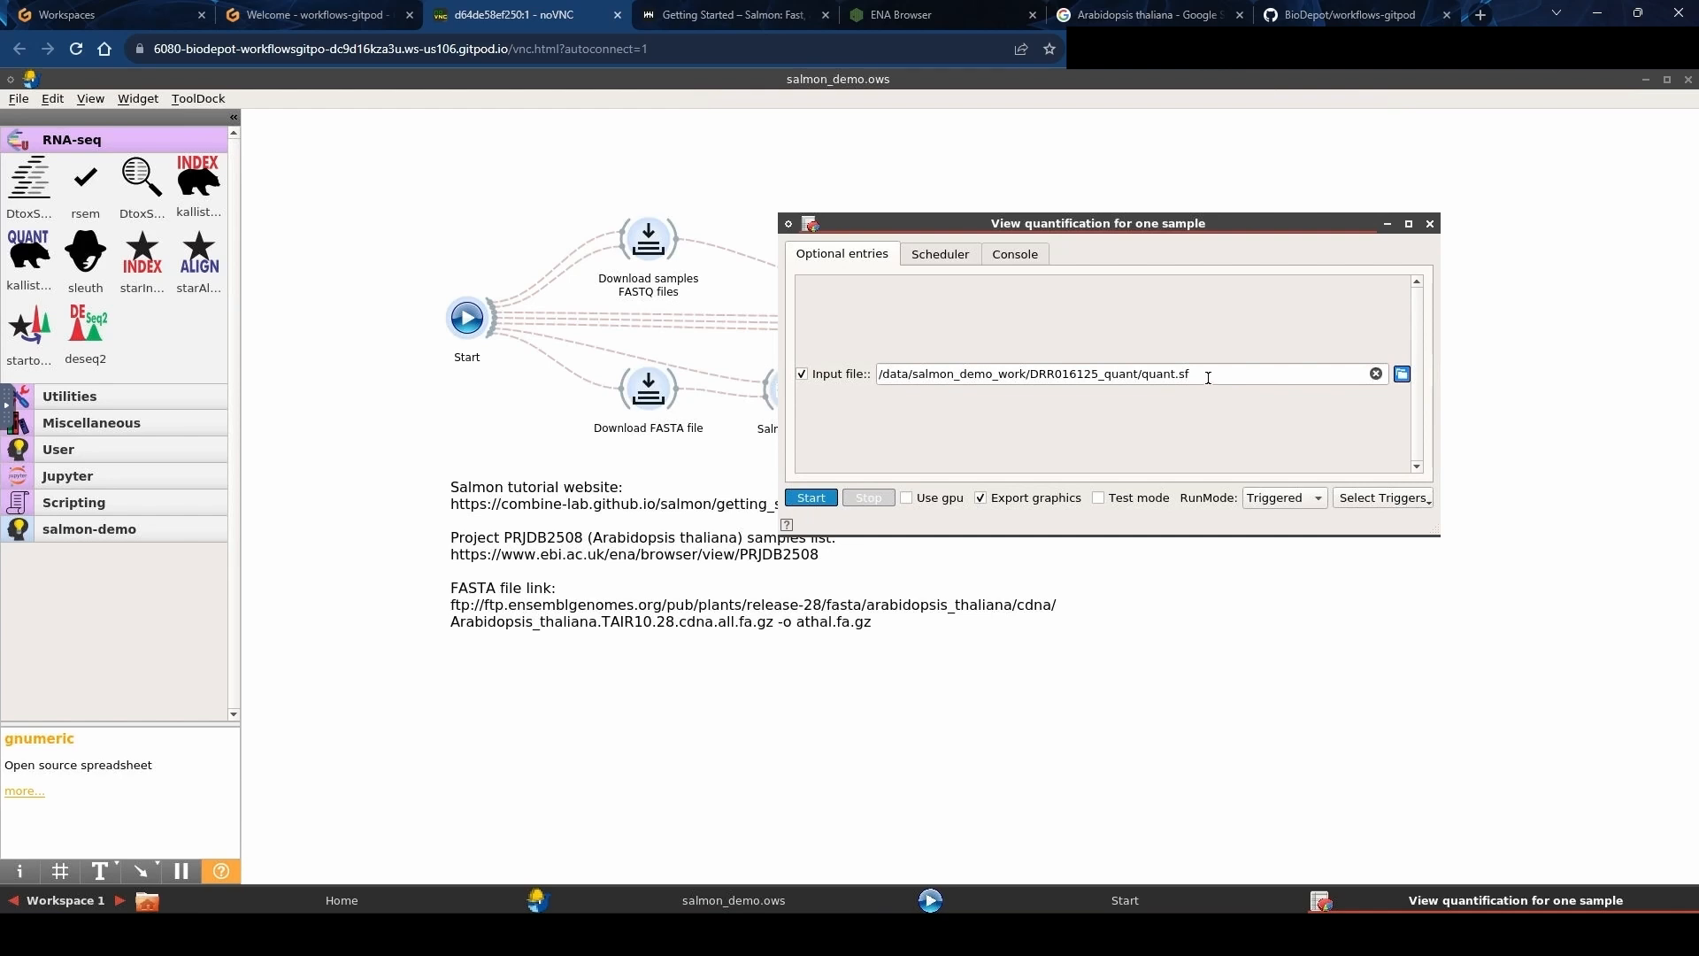
Run the workflow from the Start widget with its console showing, and close the Start window.
double_click(463, 317)
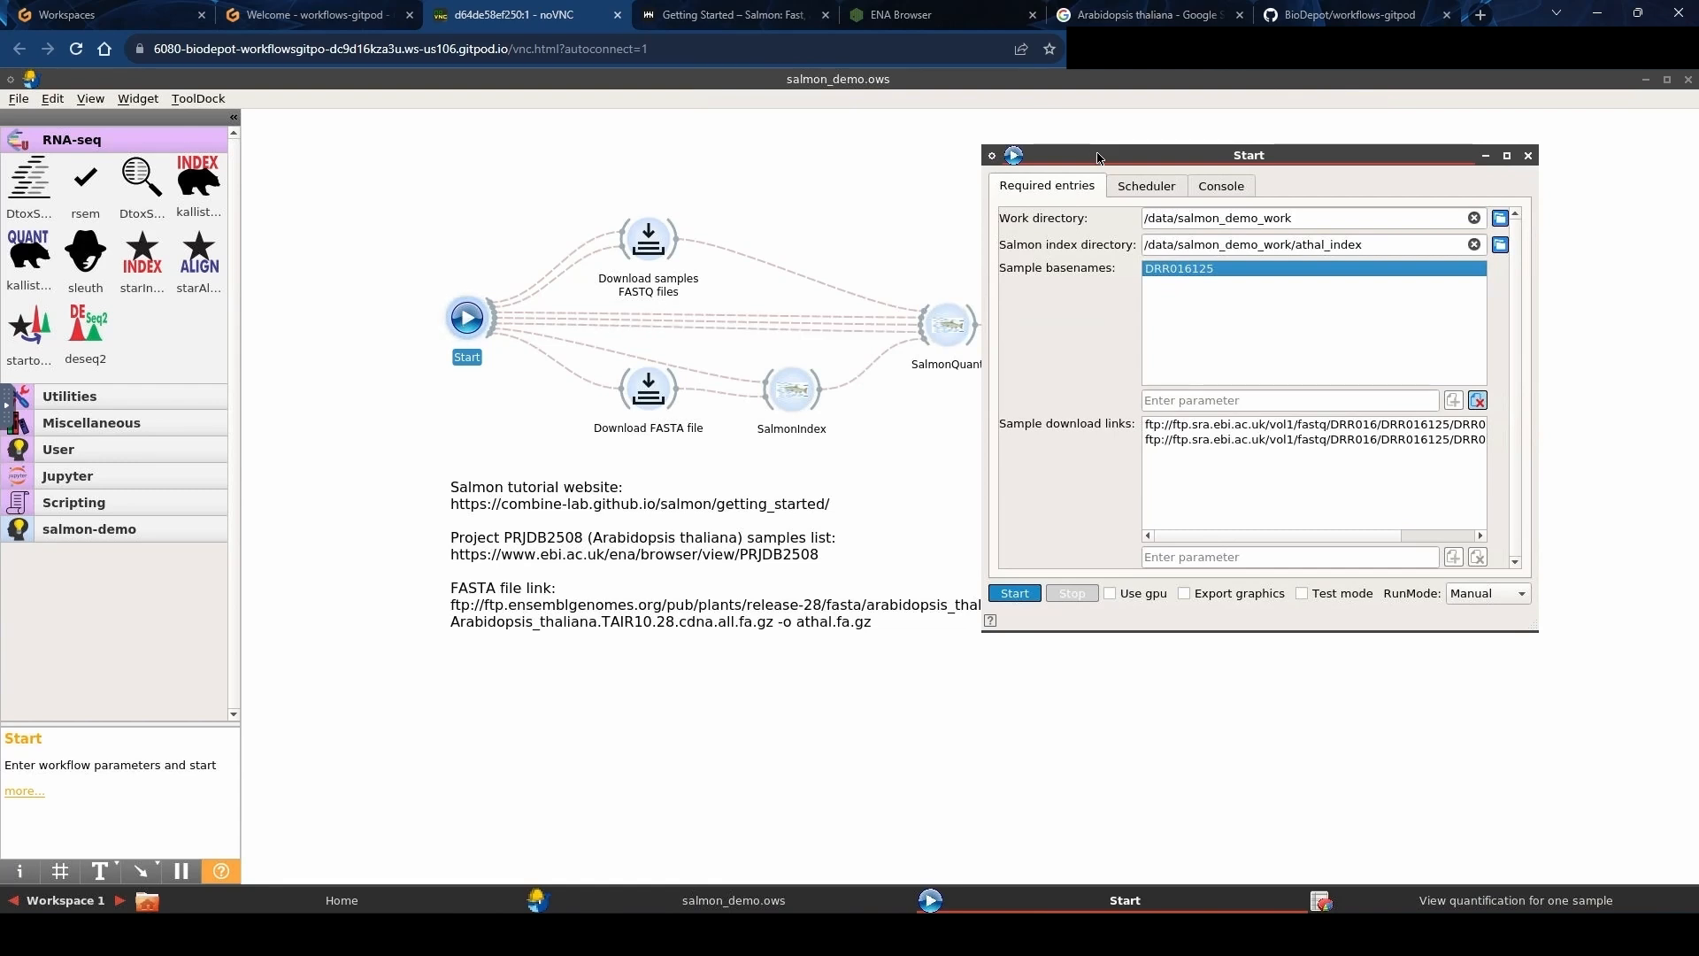
left_click_drag(1097, 158, 709, 180)
left_click(852, 220)
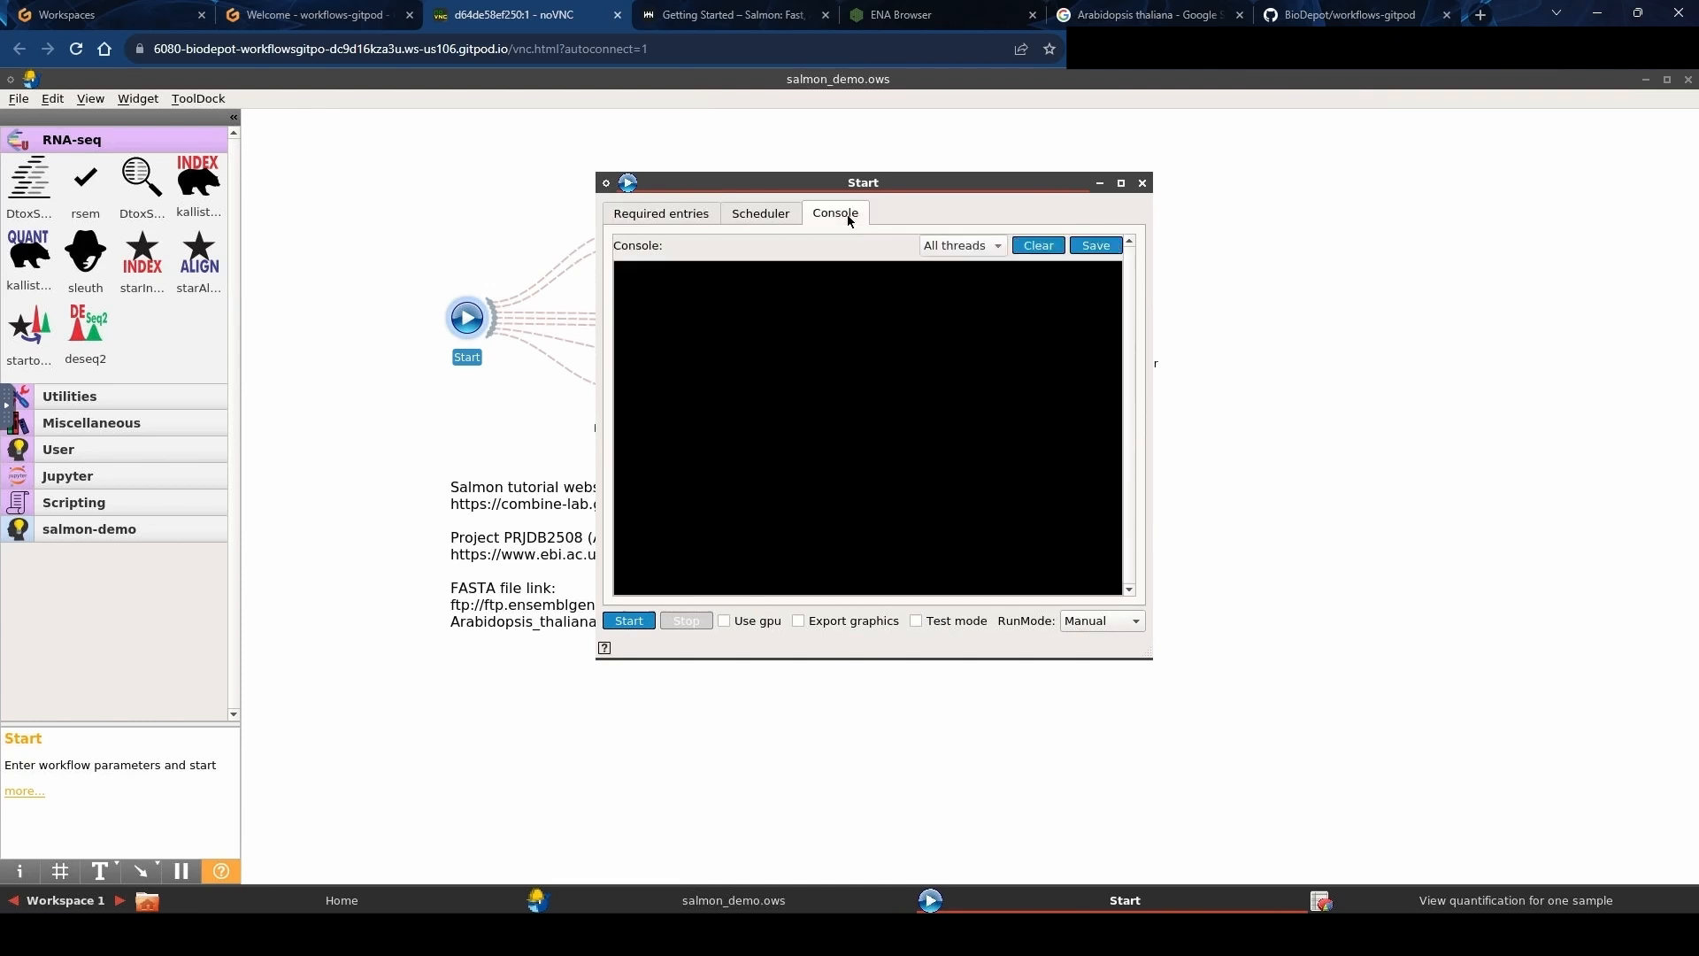
left_click(629, 621)
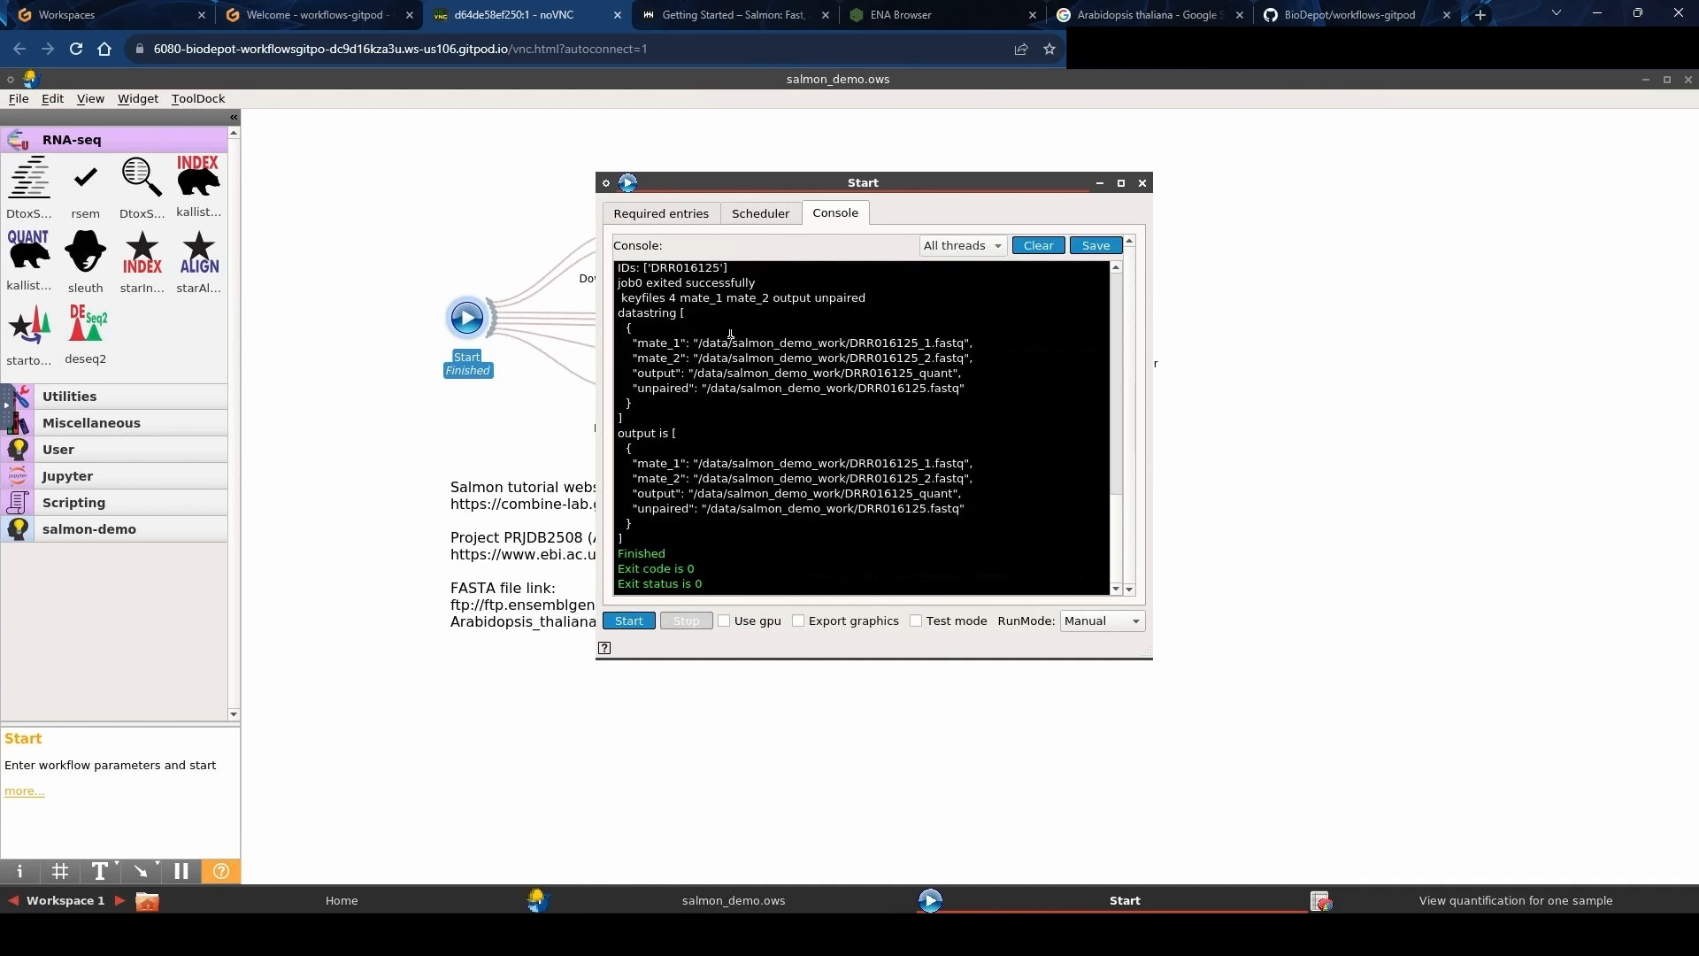
left_click_drag(1140, 166, 1150, 163)
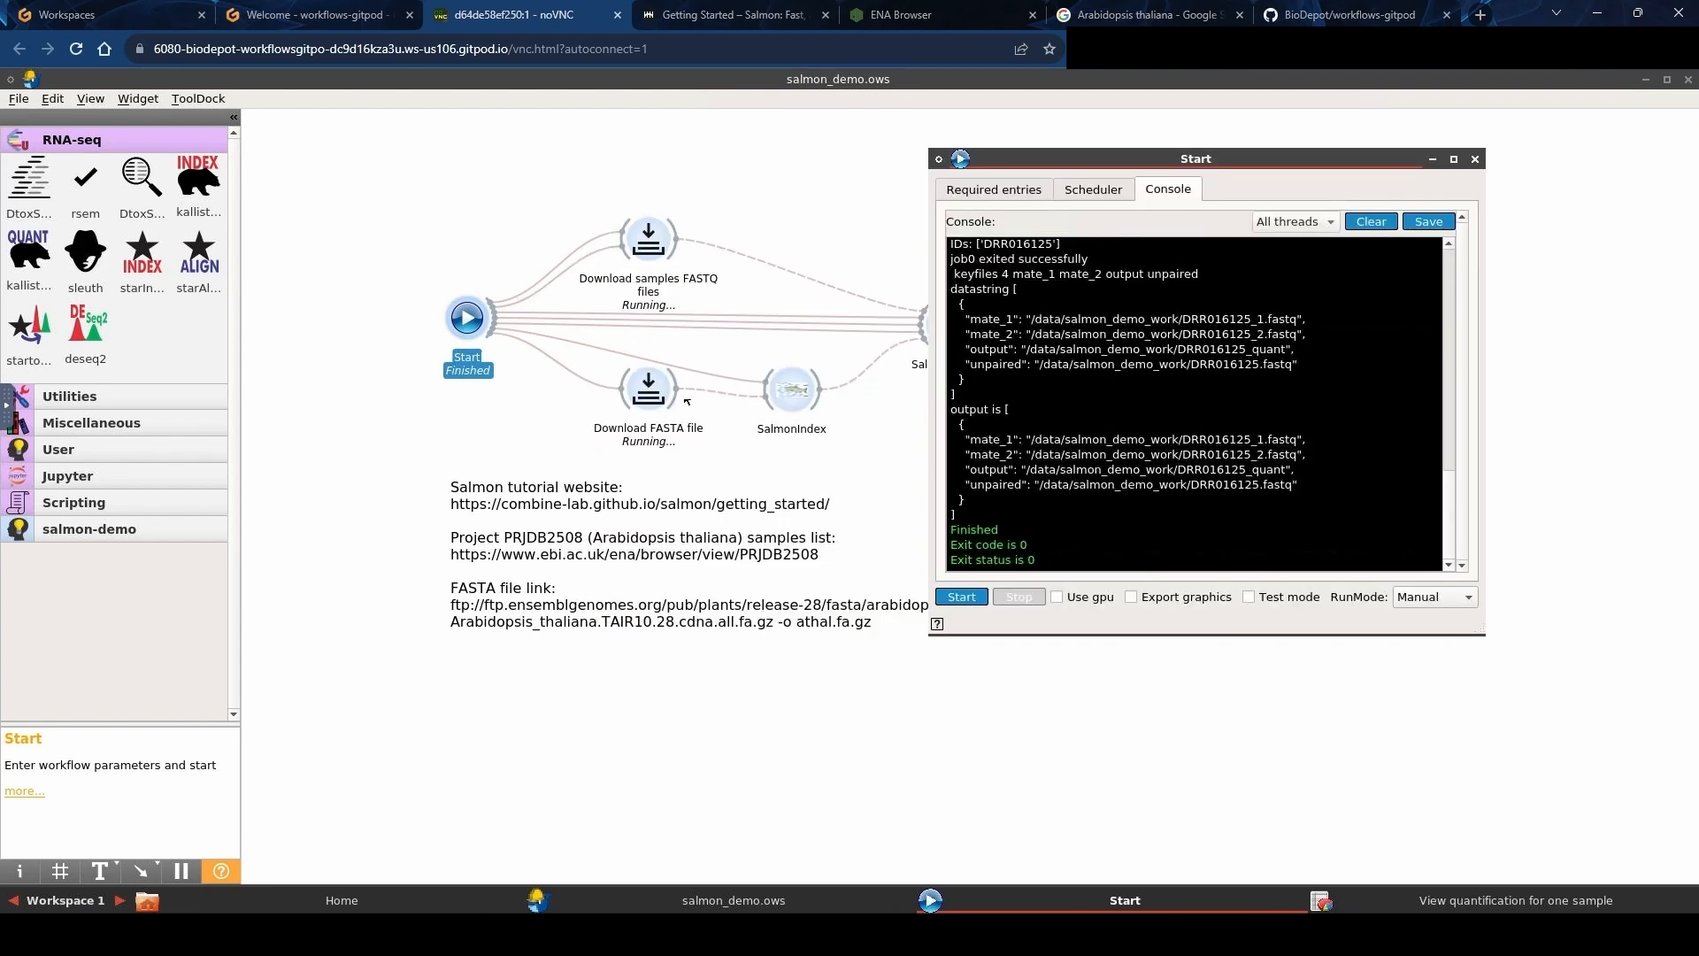
left_click(1474, 159)
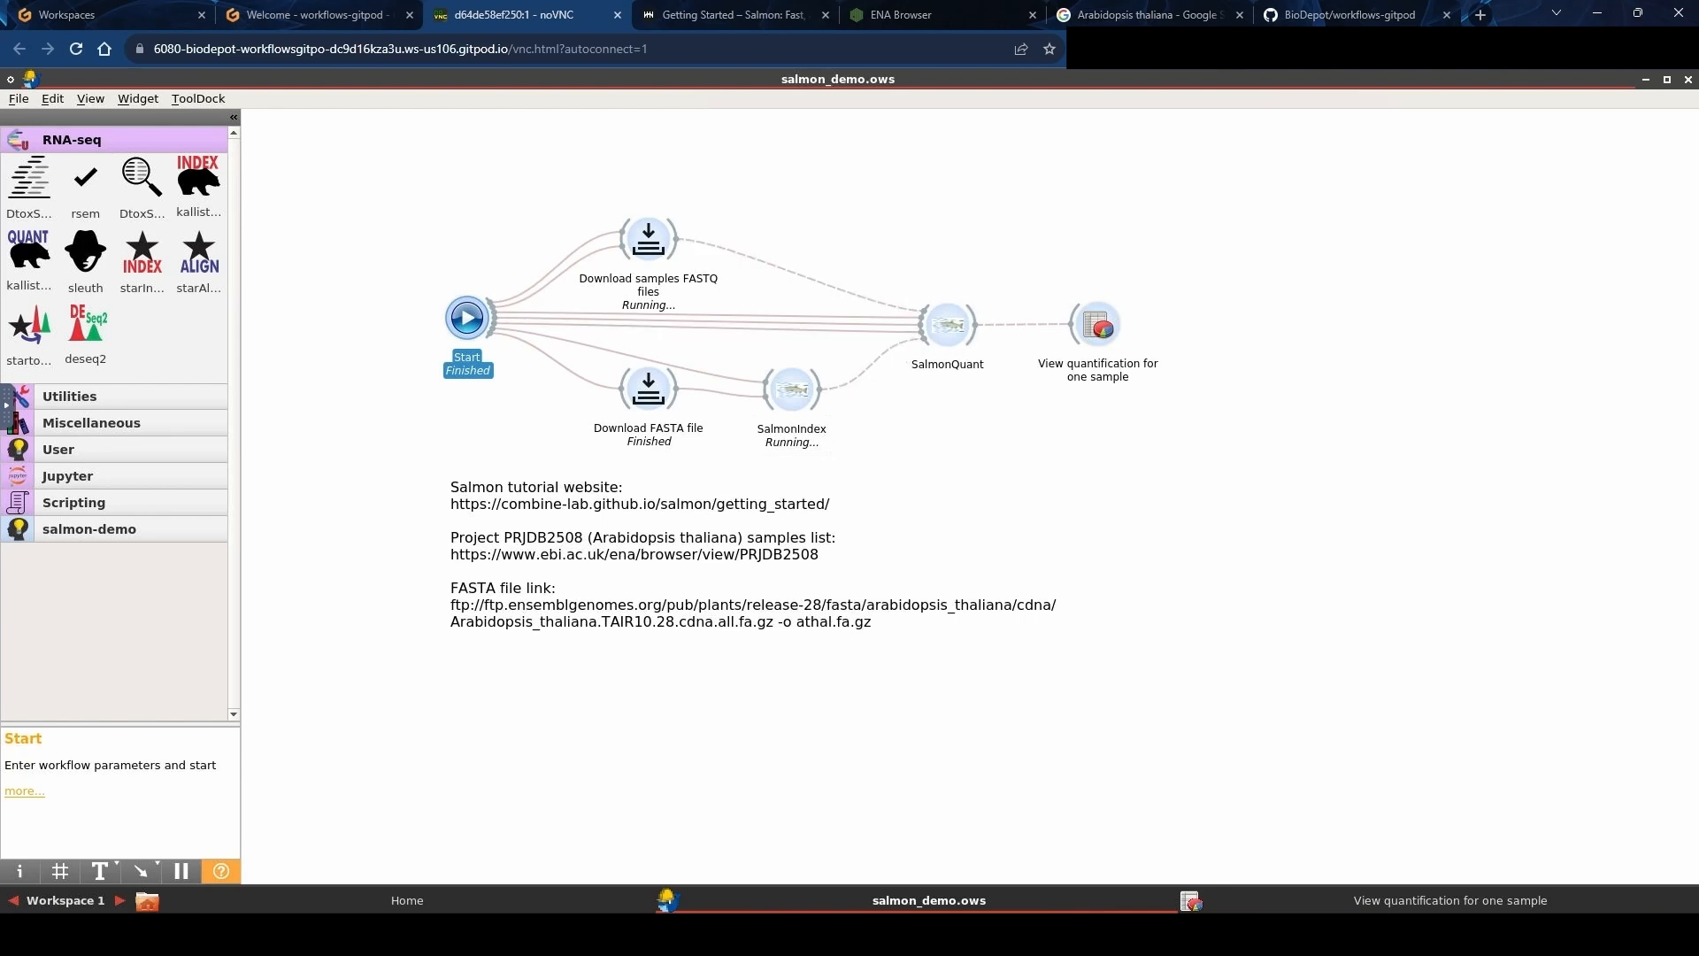
Follow the indexing progress in SalmonIndex's console until it ends and close the window.
double_click(791, 400)
left_click(991, 200)
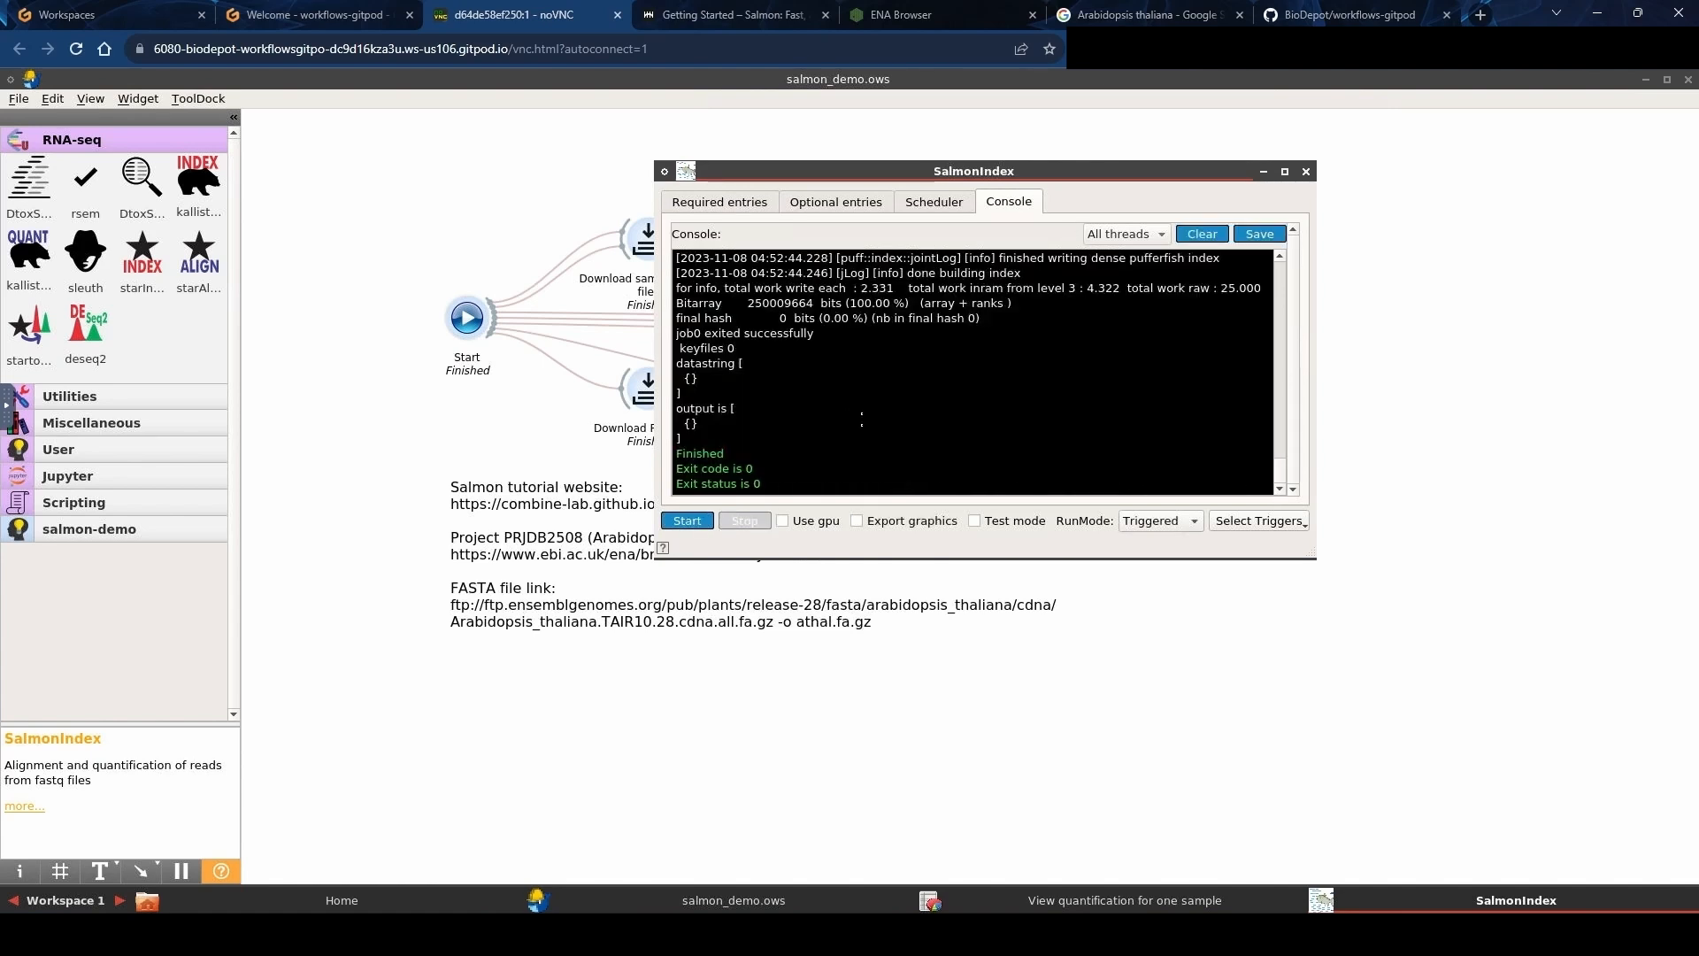
left_click(1307, 172)
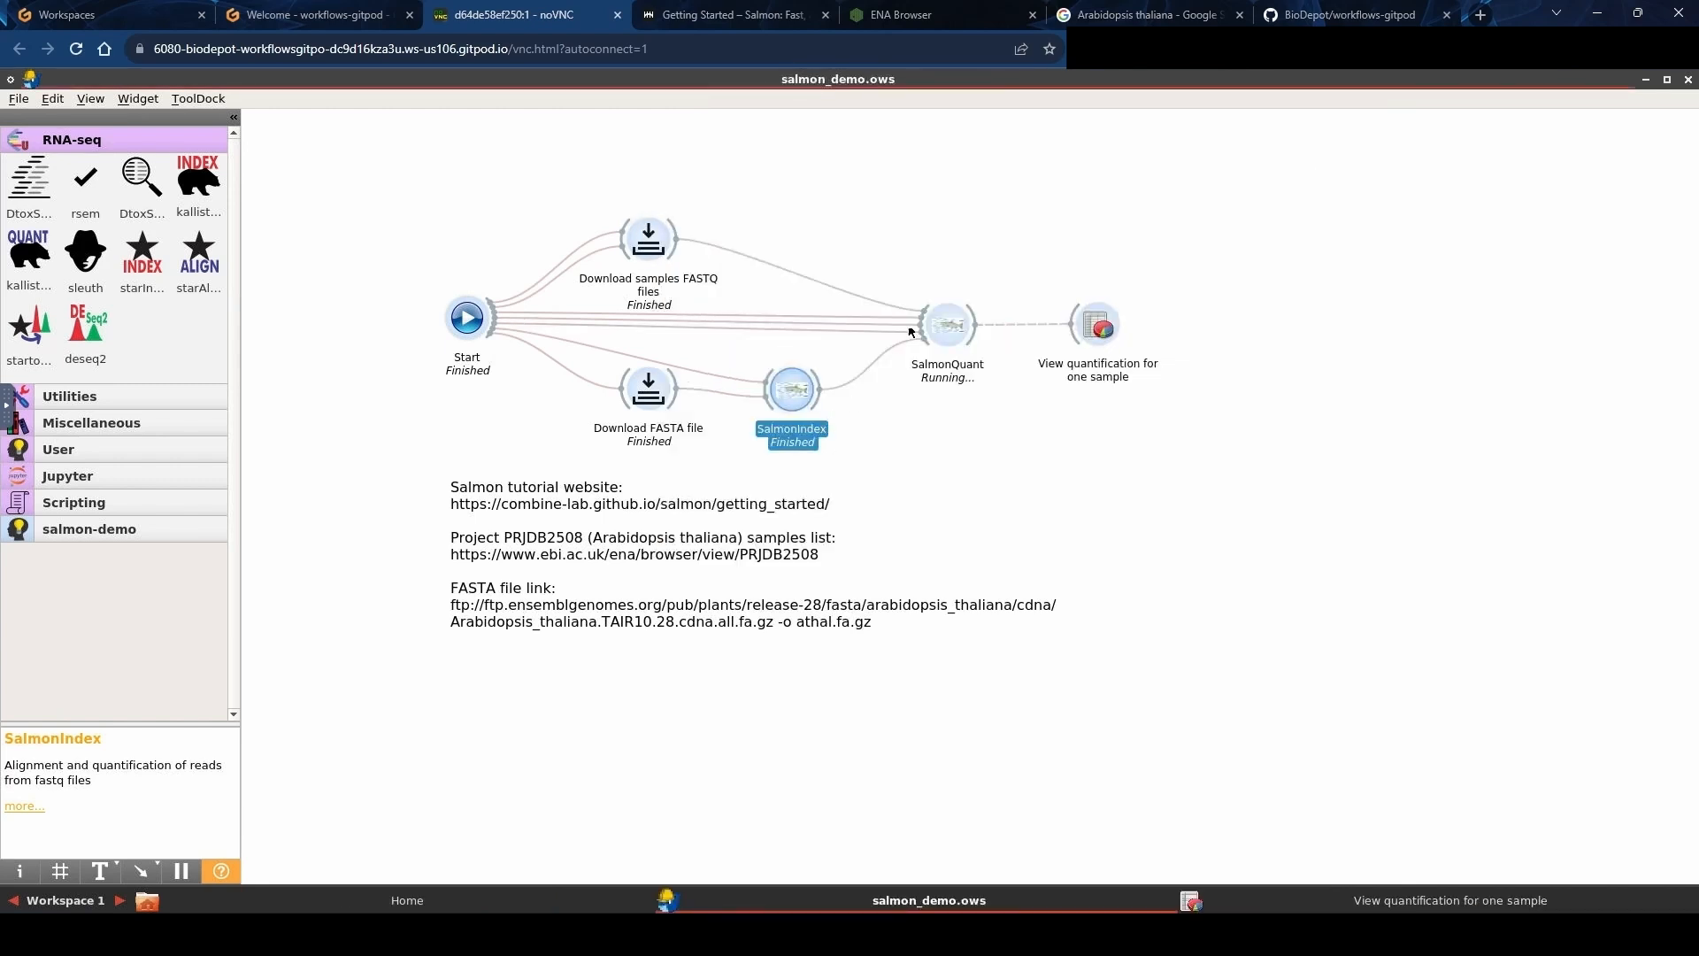
Monitor the quantification run in SalmonQuant's console, keeping the downstream widget in view, and close the window.
double_click(959, 322)
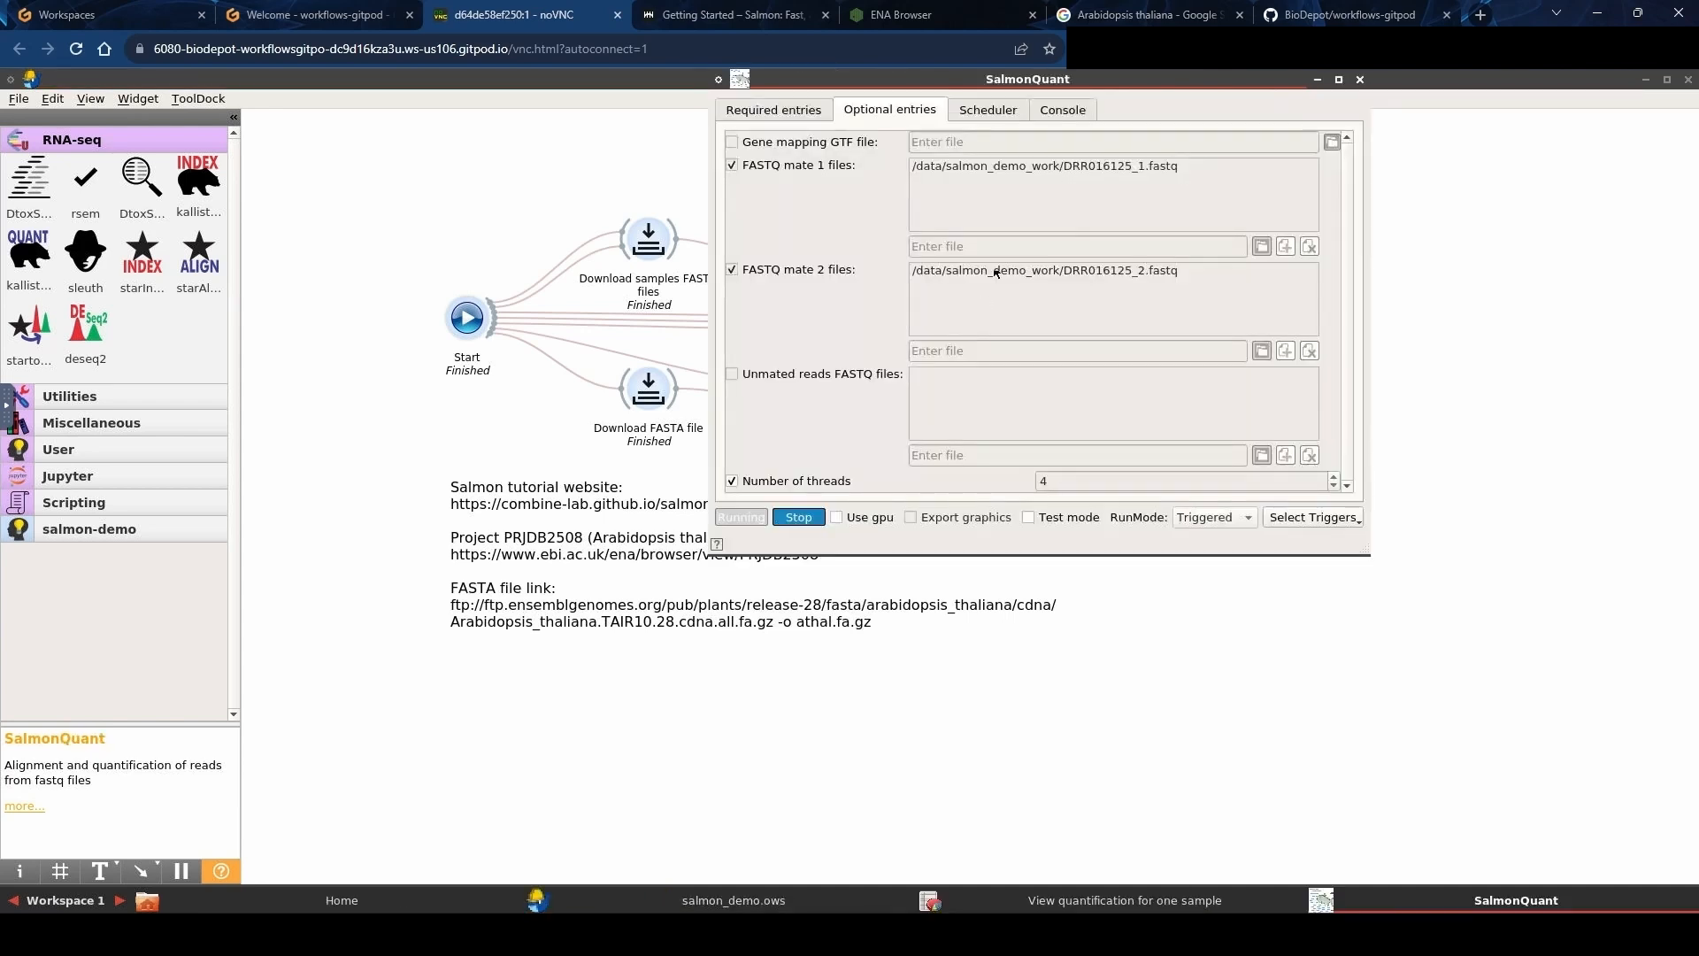
left_click(1062, 109)
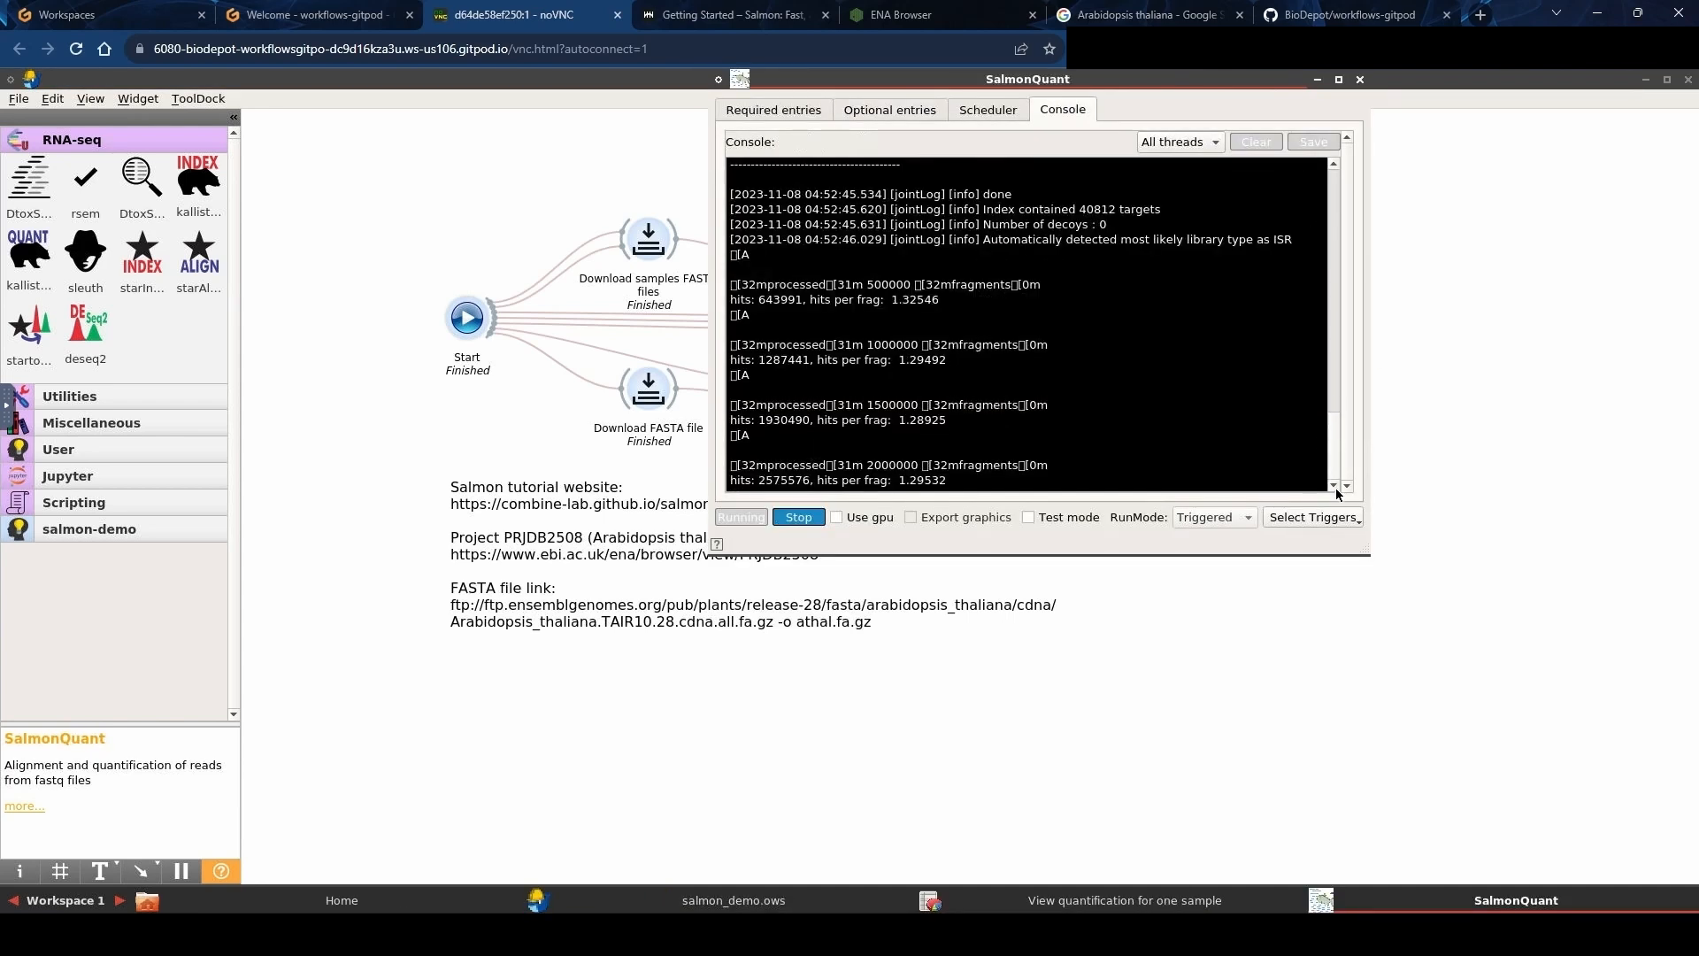
left_click_drag(1115, 84, 1309, 178)
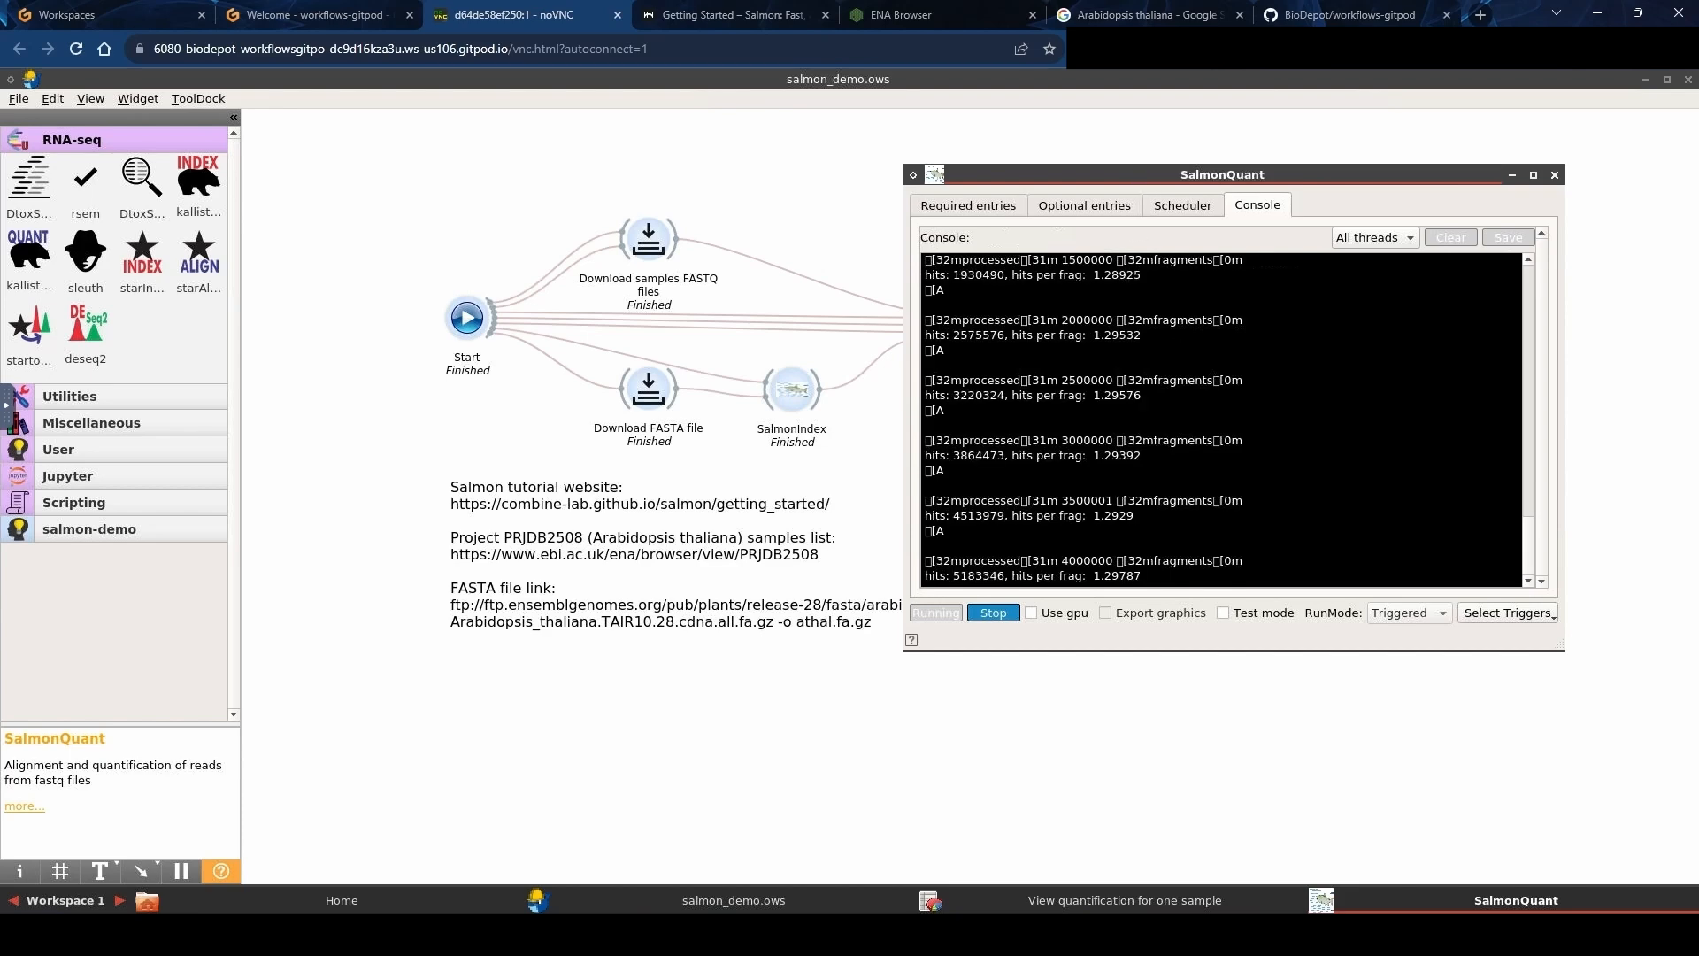
left_click_drag(1147, 177, 421, 170)
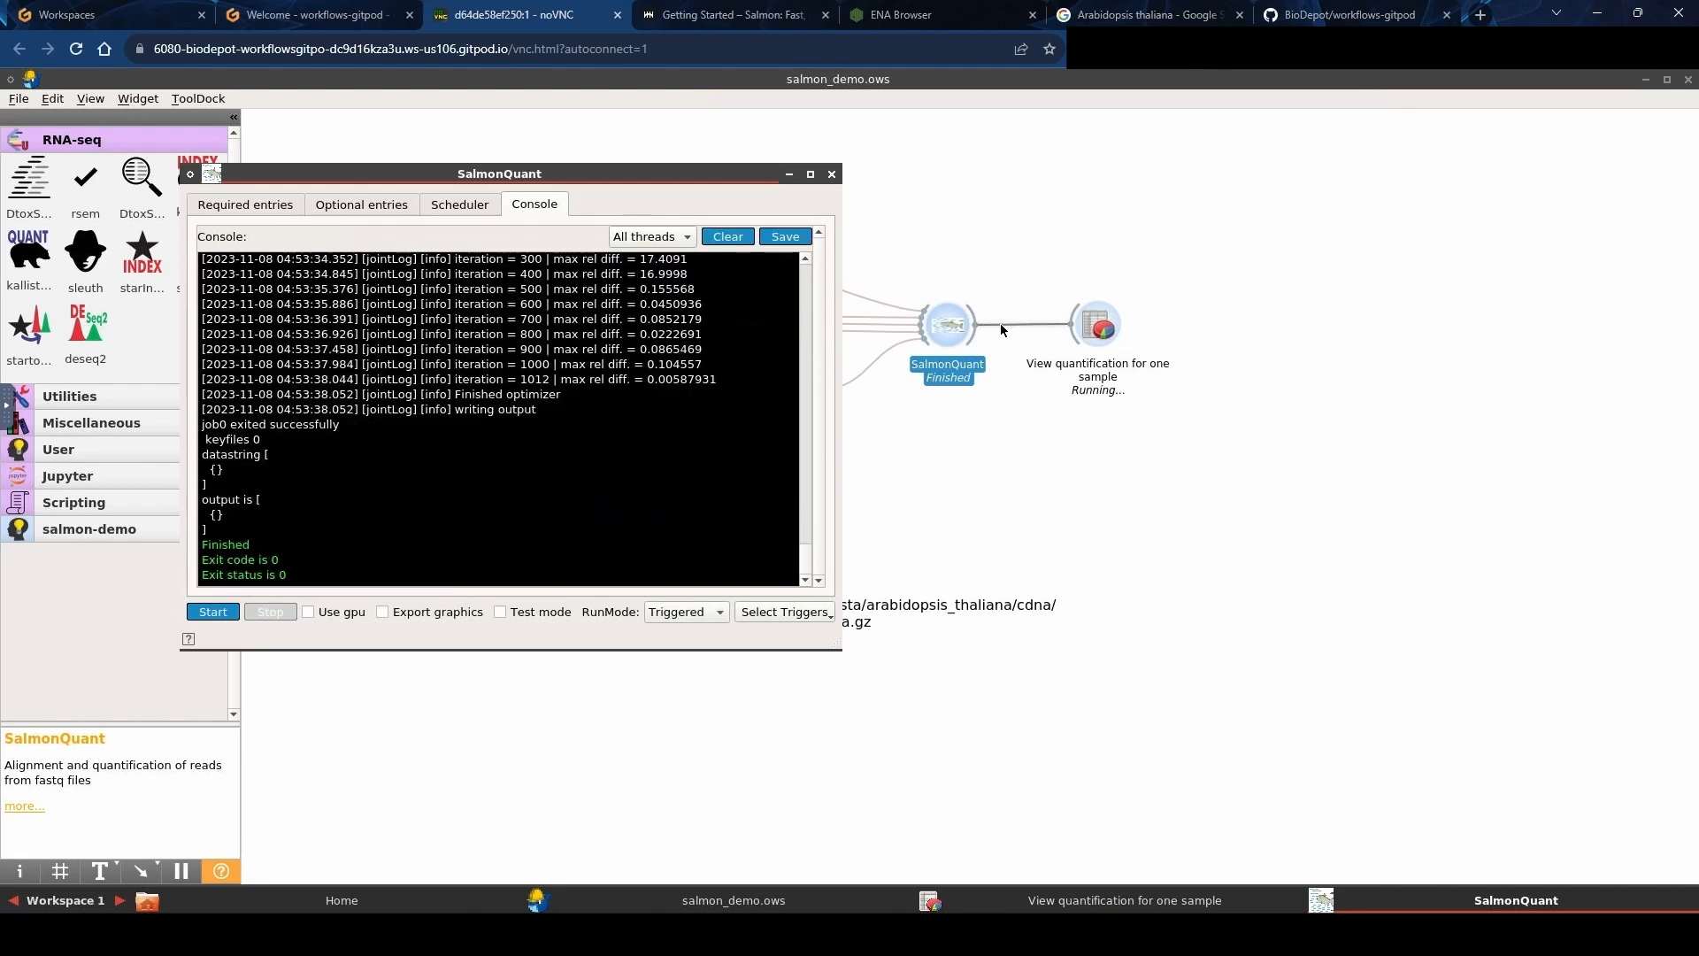
left_click(832, 175)
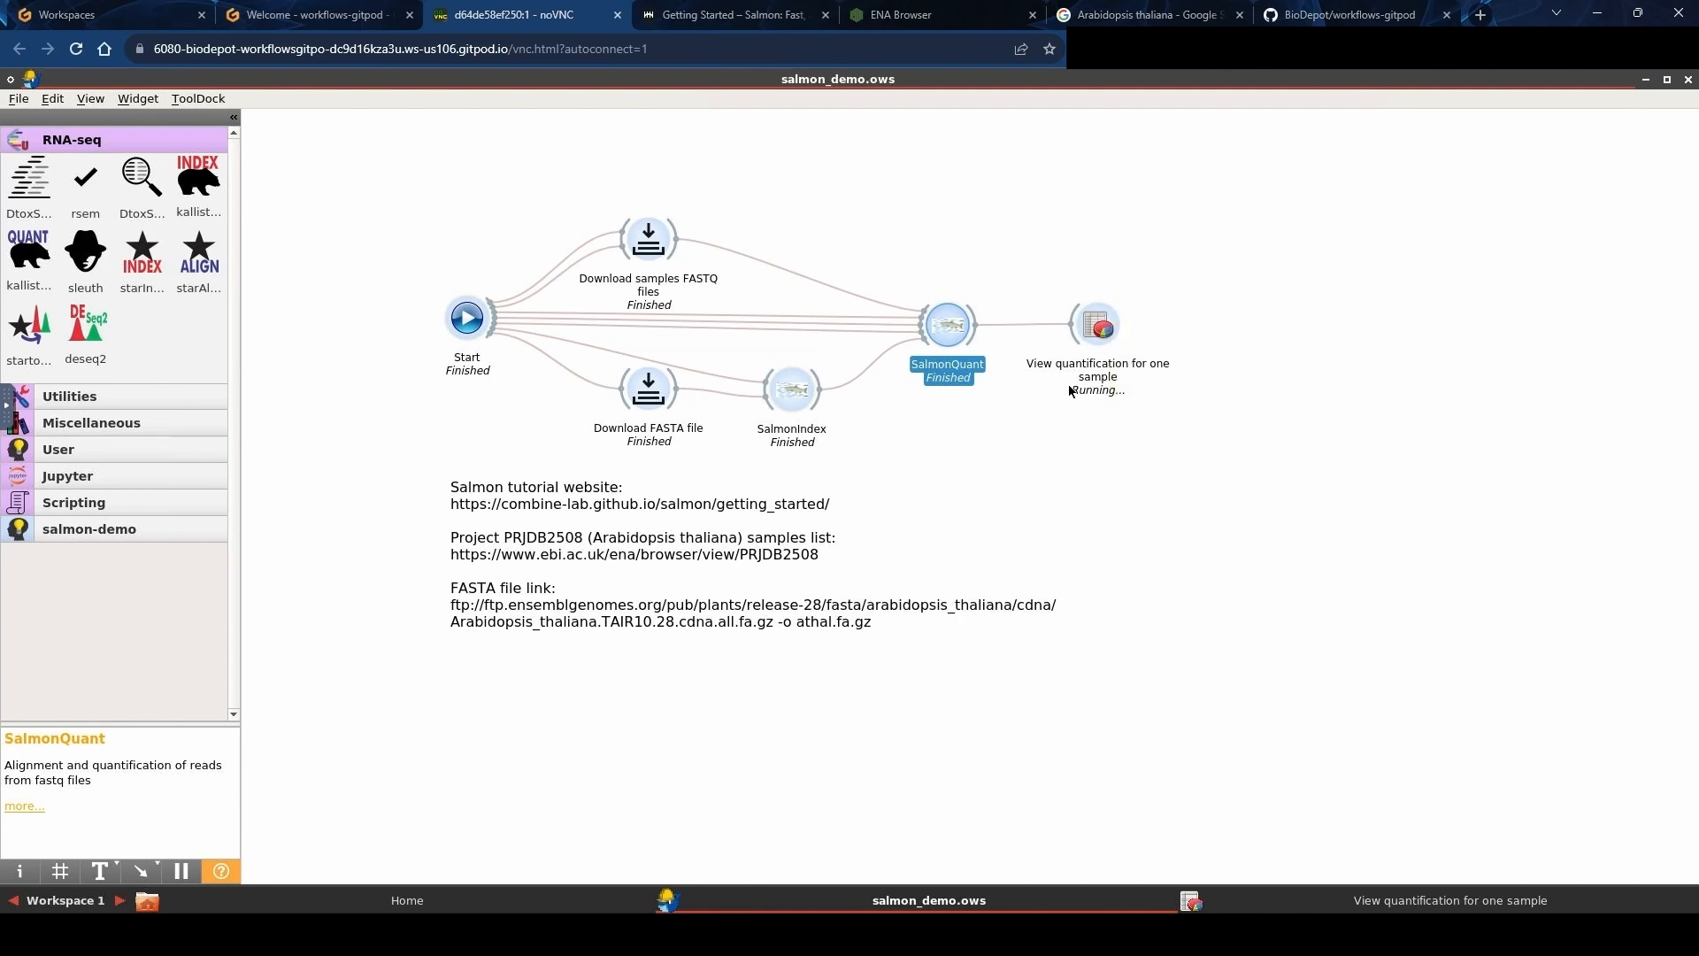
Show the console of the View quantification for one sample widget while it opens the results.
left_click(1113, 331)
double_click(1113, 331)
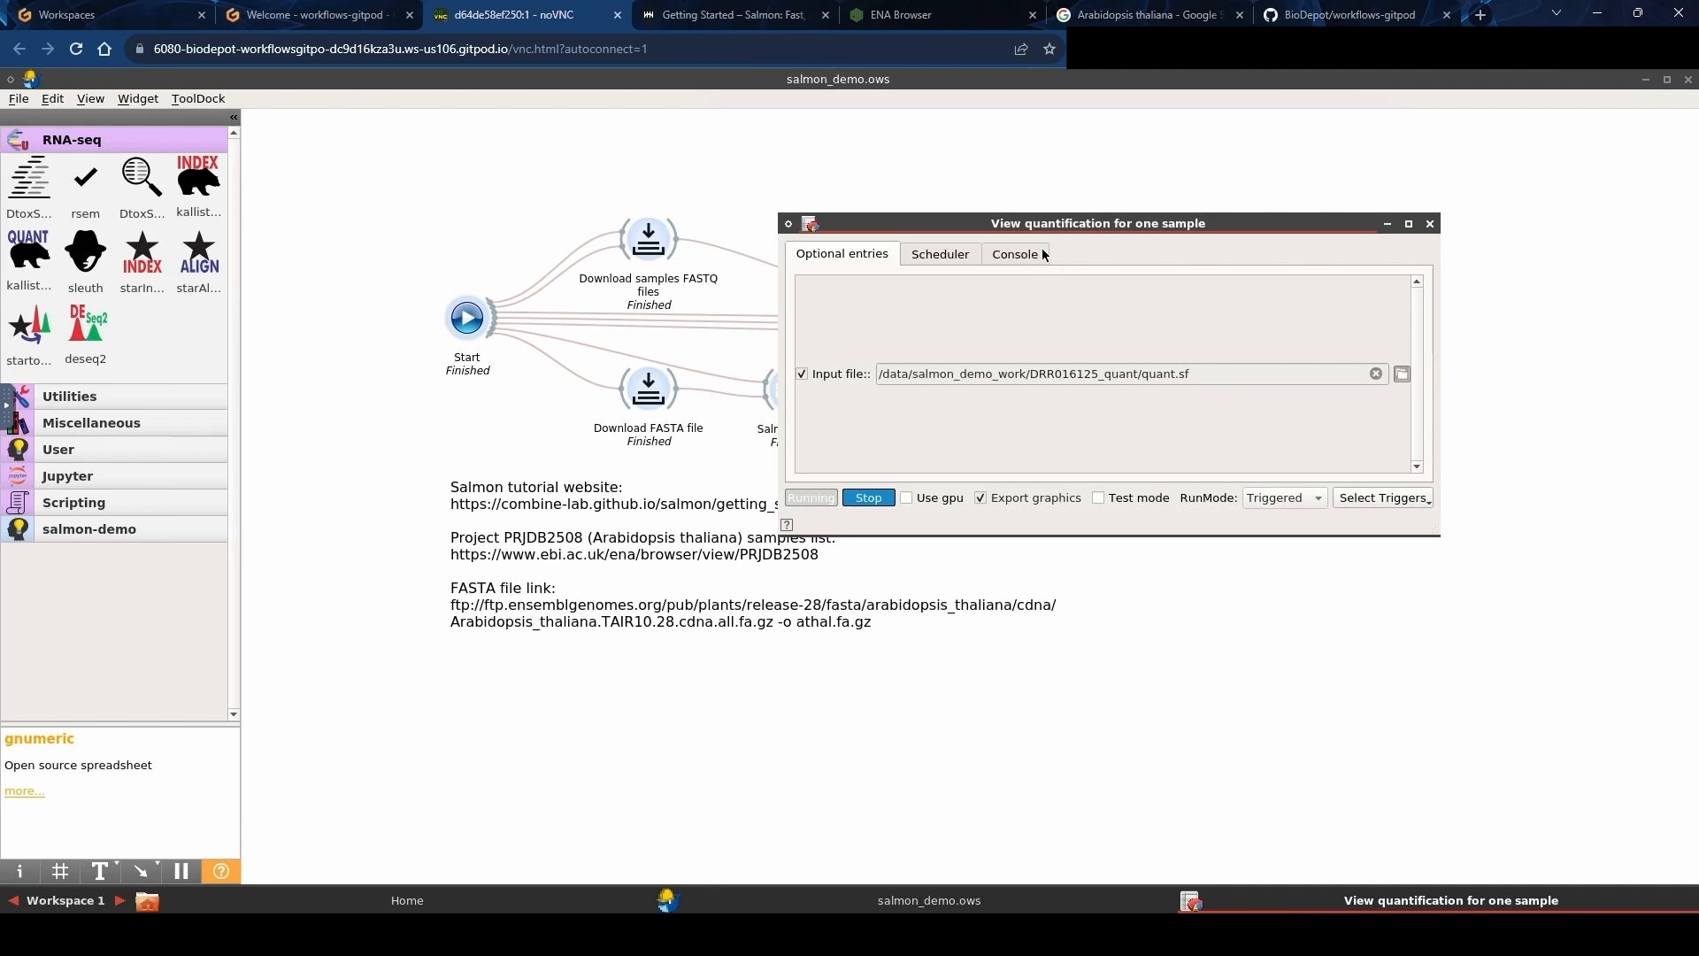
left_click(1015, 254)
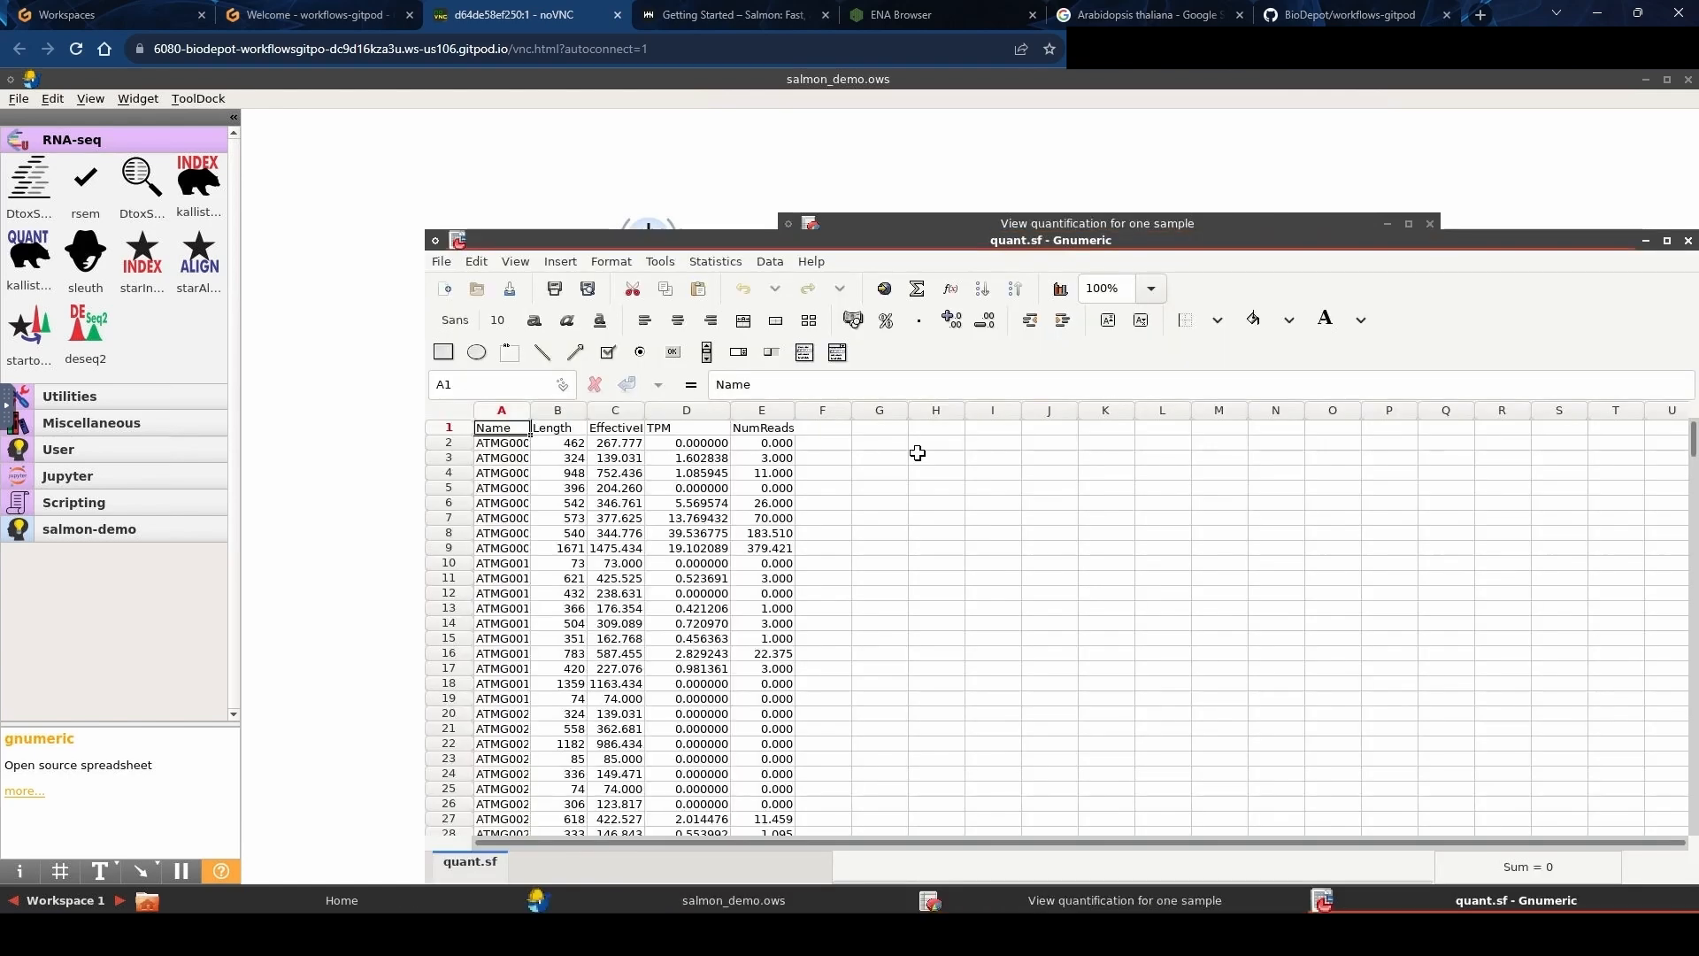
Examine the Name, Length, EffectiveLength, TPM and NumReads columns of the quant.sf spreadsheet.
left_click_drag(938, 241, 790, 173)
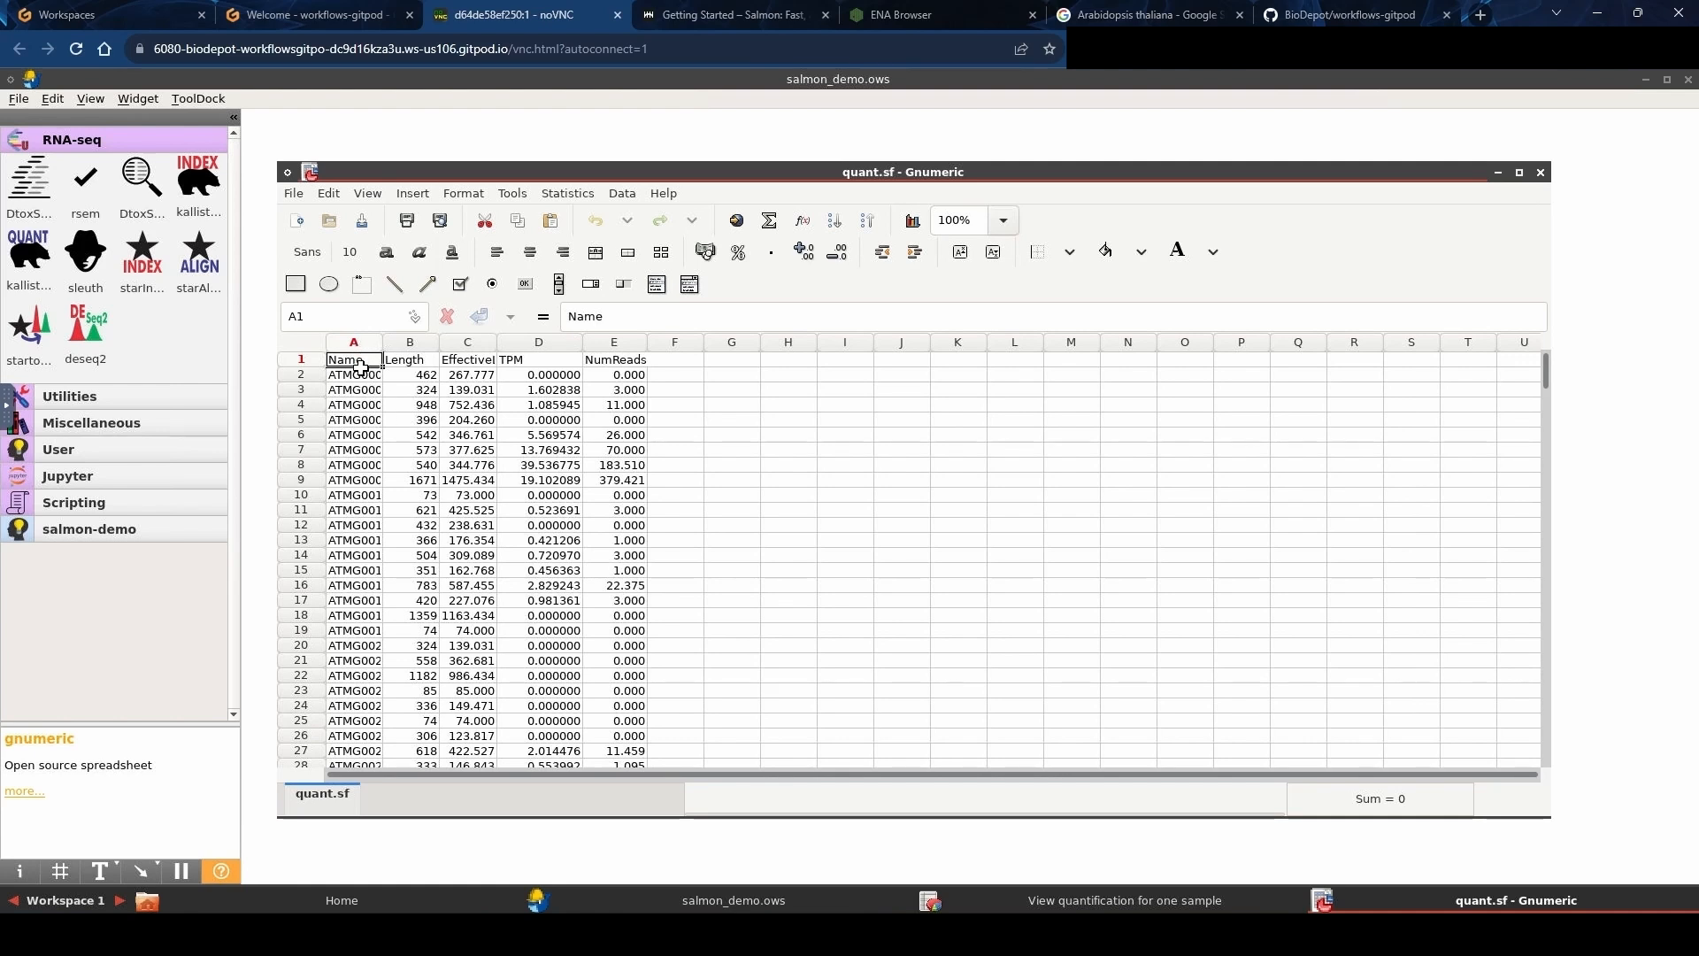
left_click(377, 376)
left_click(412, 360)
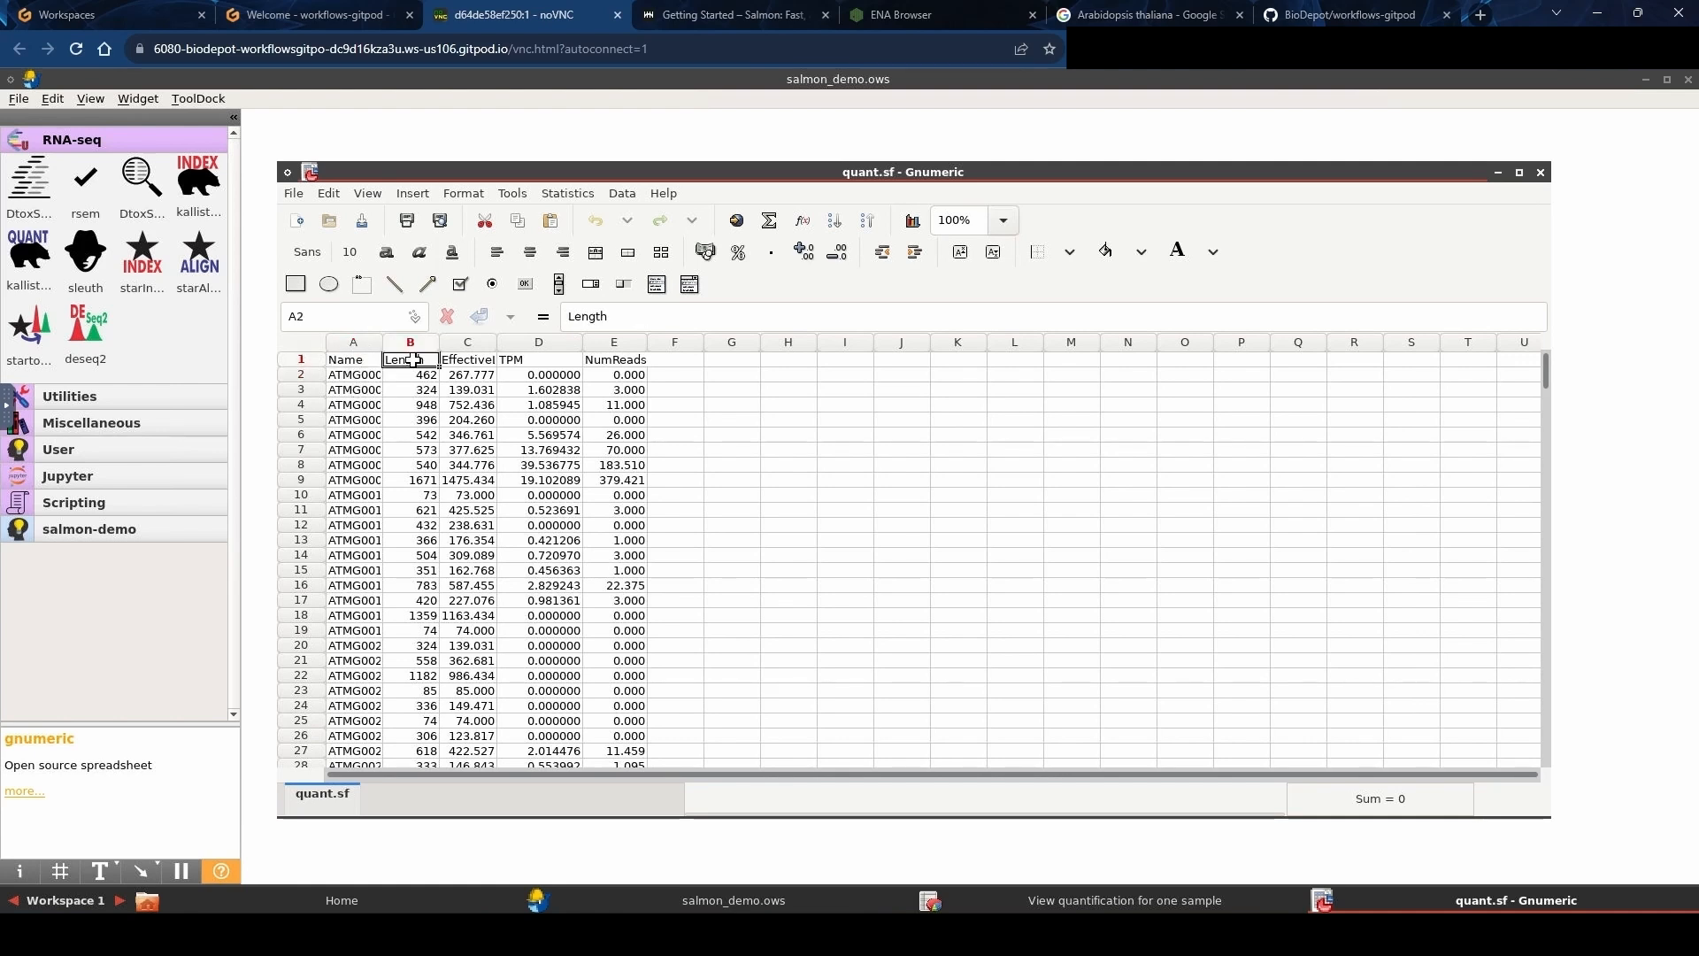
left_click(460, 362)
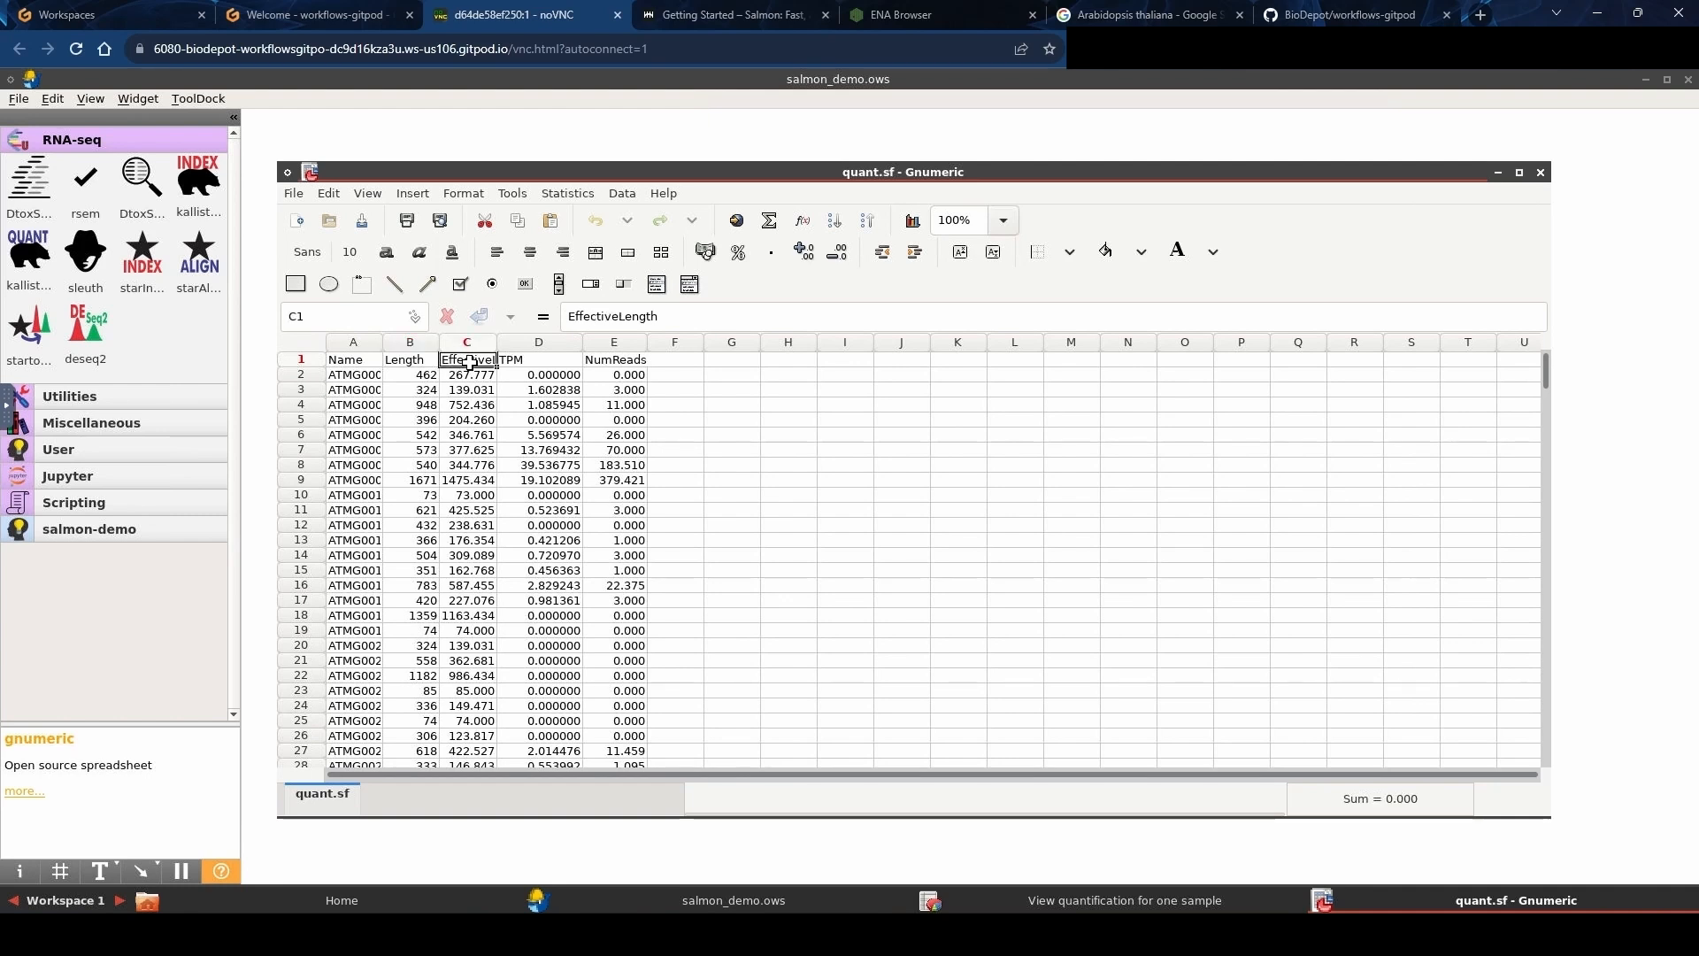
key("Right")
key("Right")
key("Left")
key("Right")
key("Left")
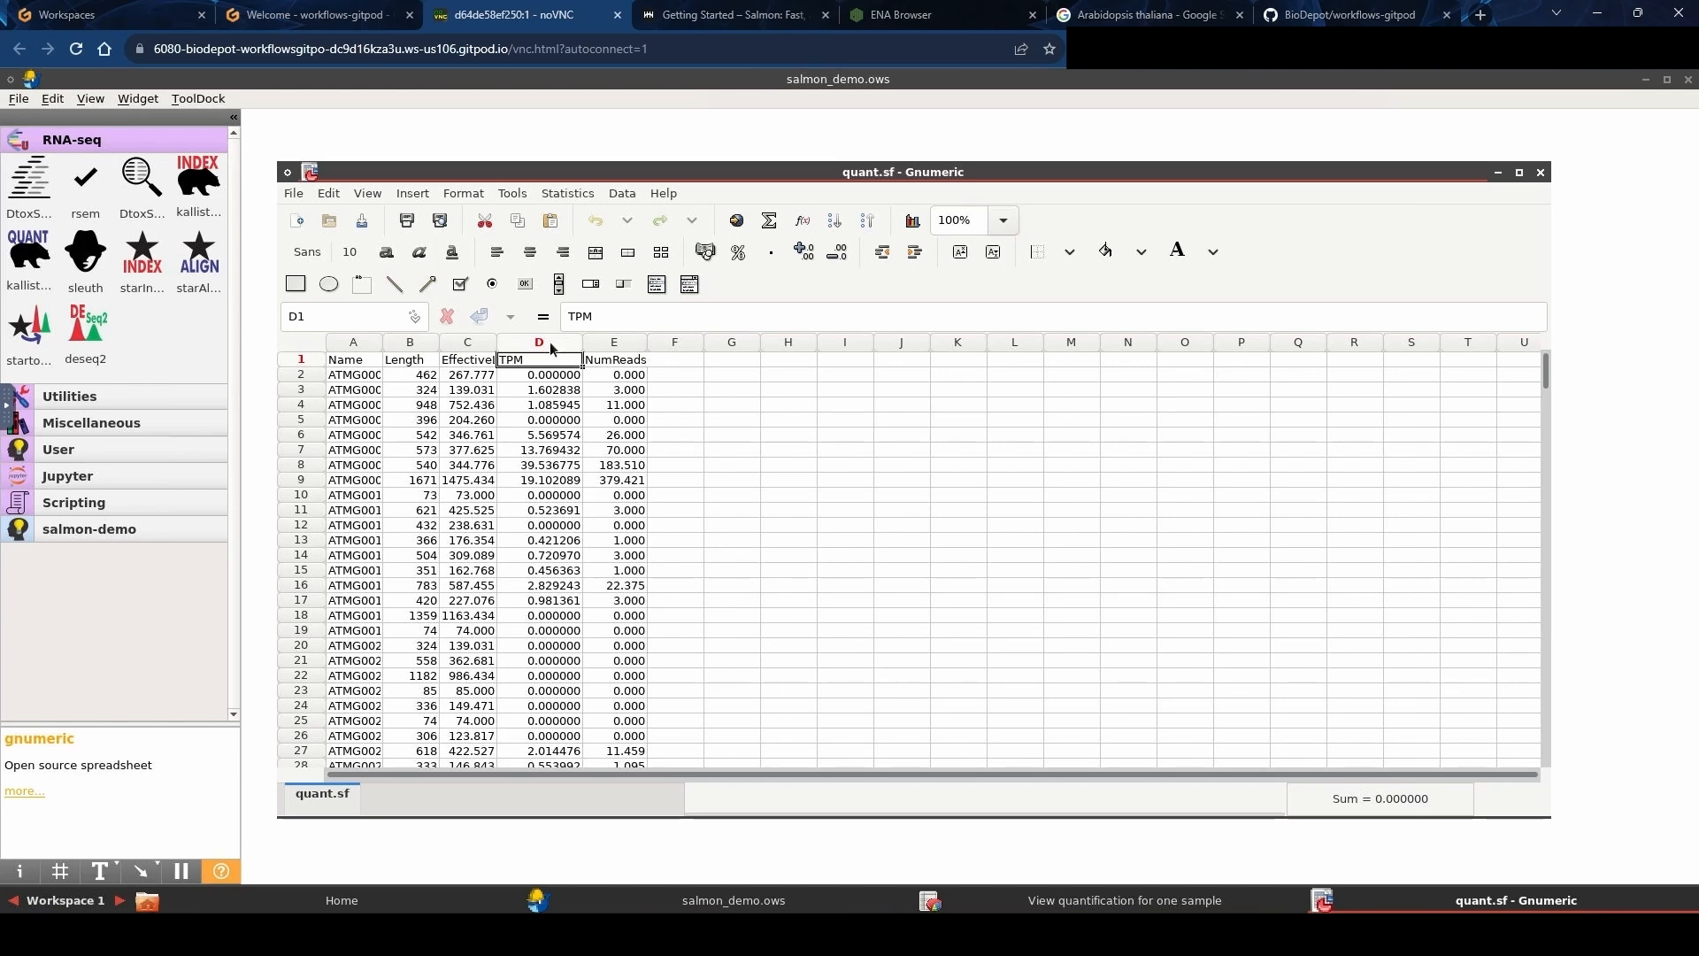
Close the quant.sf spreadsheet and the View quantification for one sample window.
left_click(1541, 173)
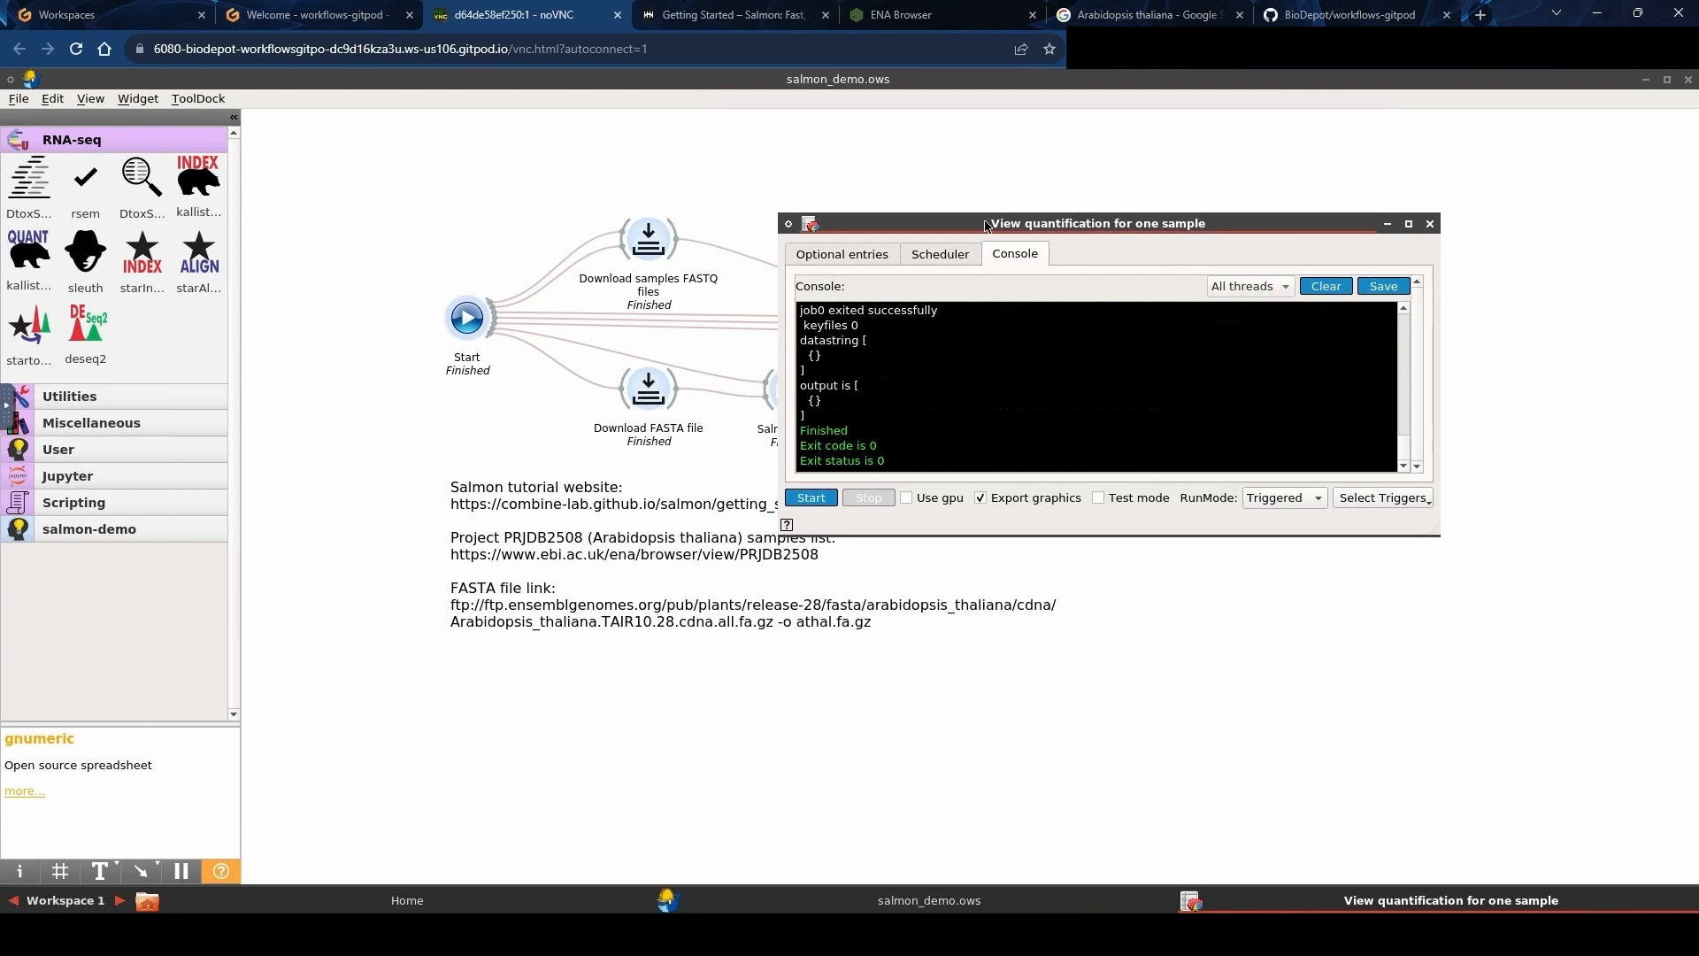
left_click_drag(986, 226, 1179, 197)
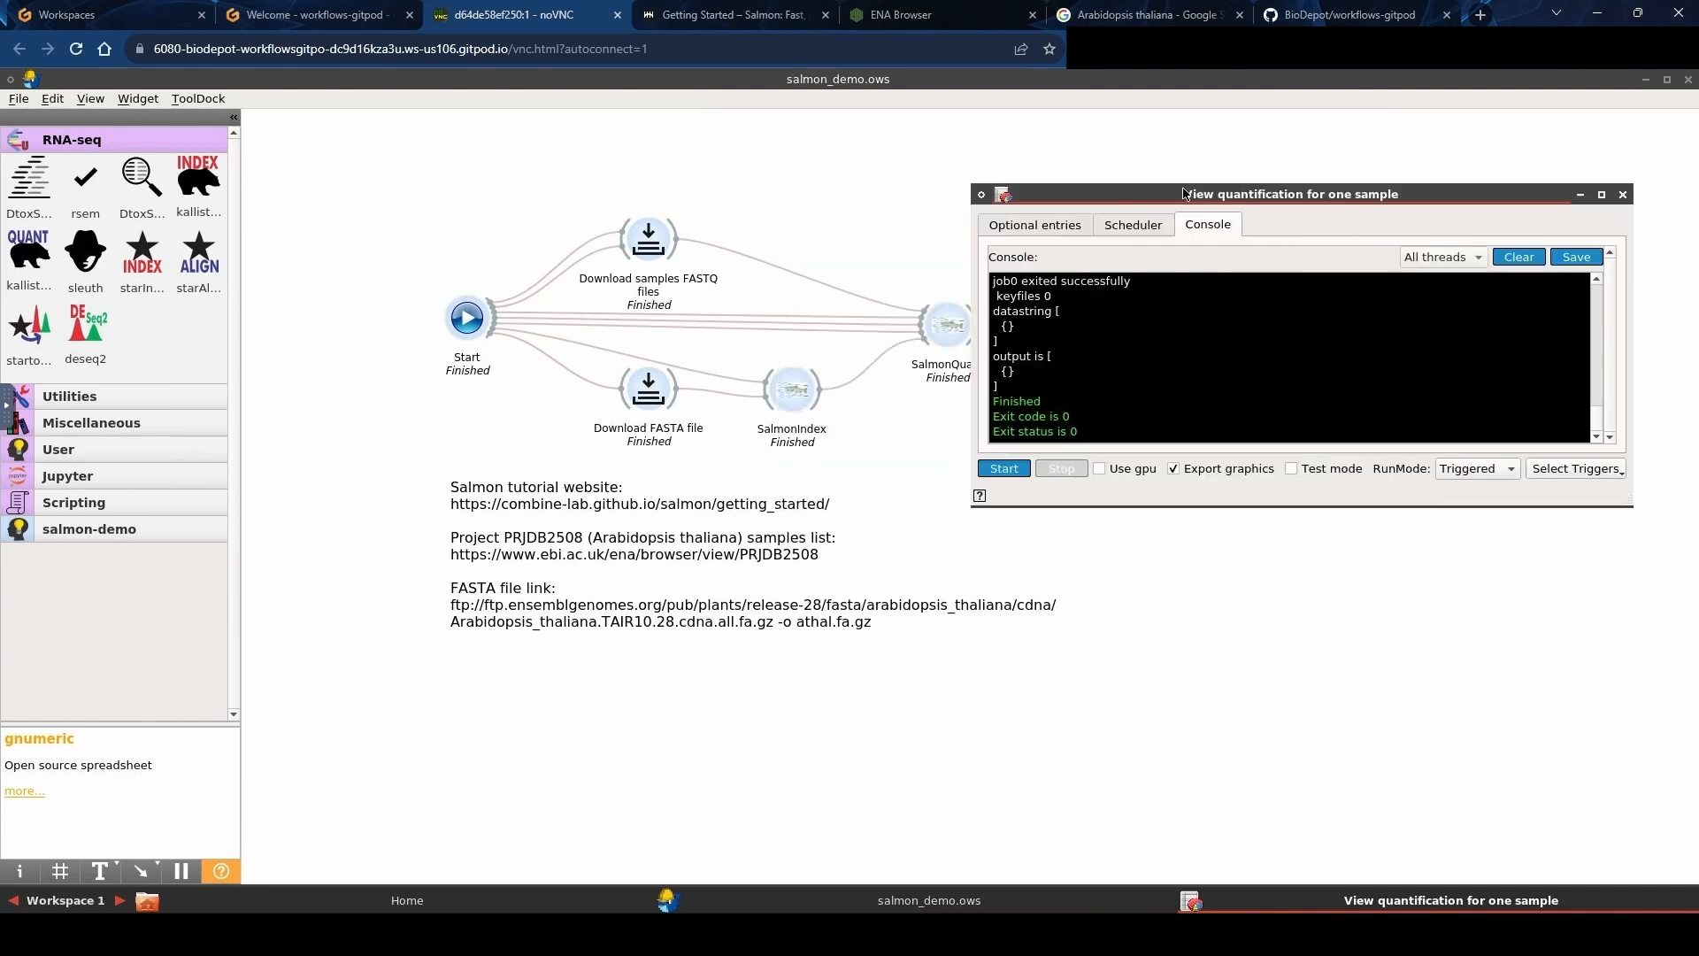
left_click(1625, 194)
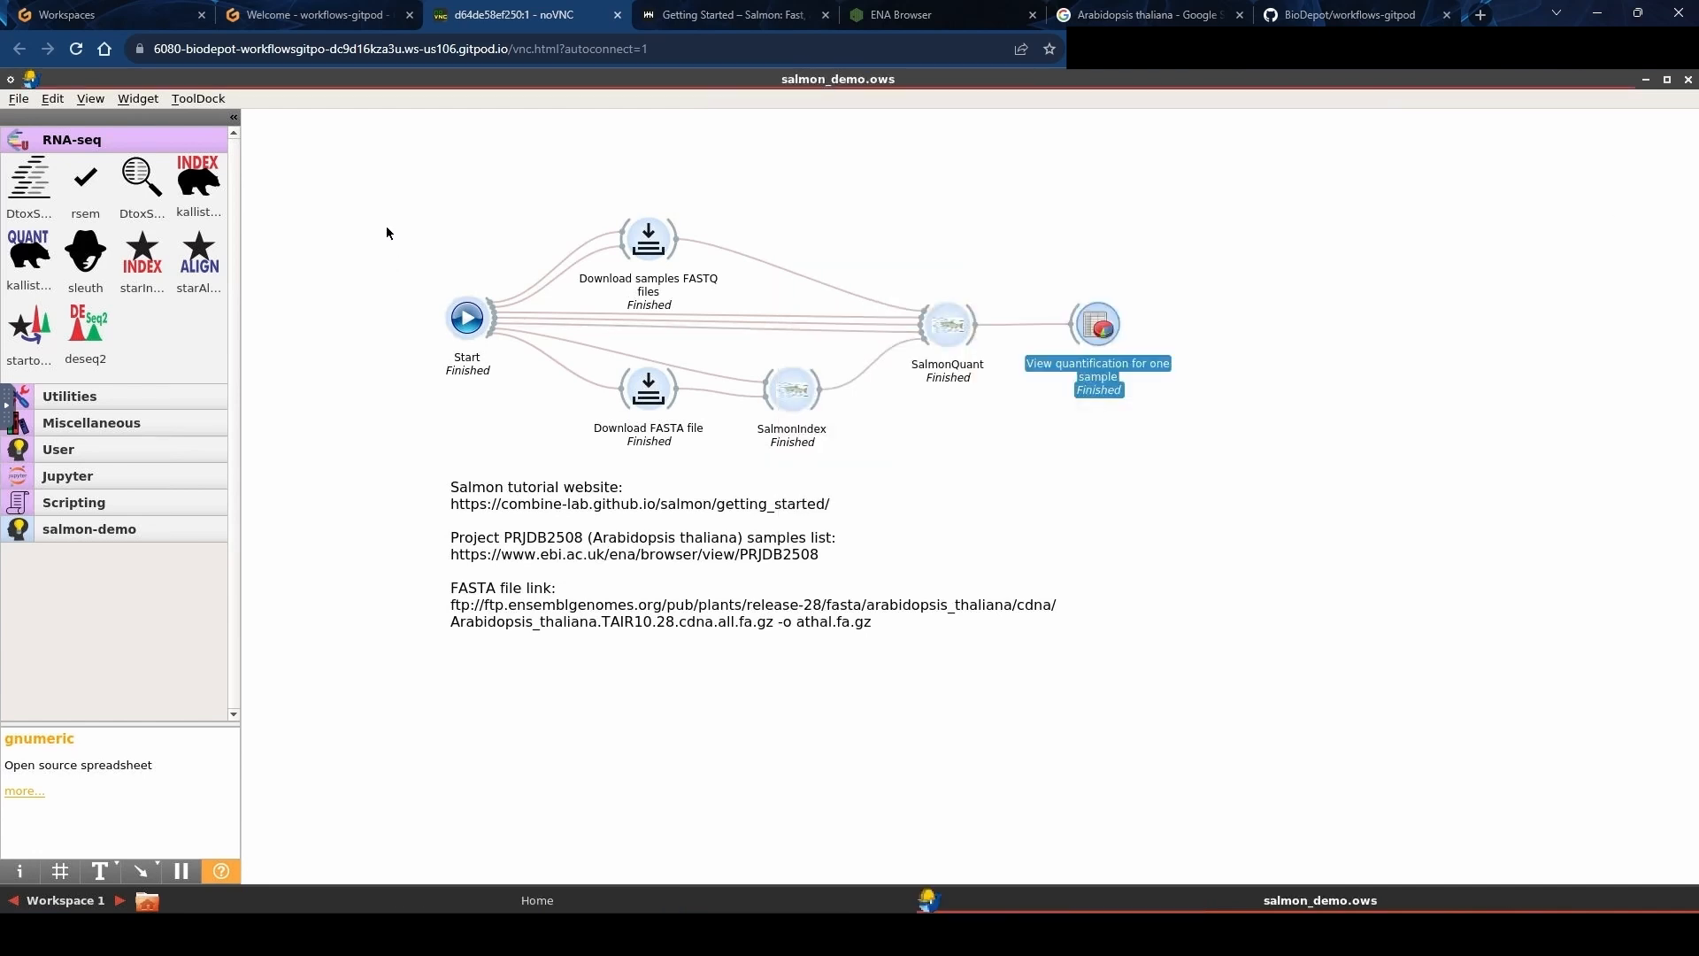
Reopen the Start widget's required entries to view the sample basenames and download links.
double_click(451, 312)
left_click(1042, 190)
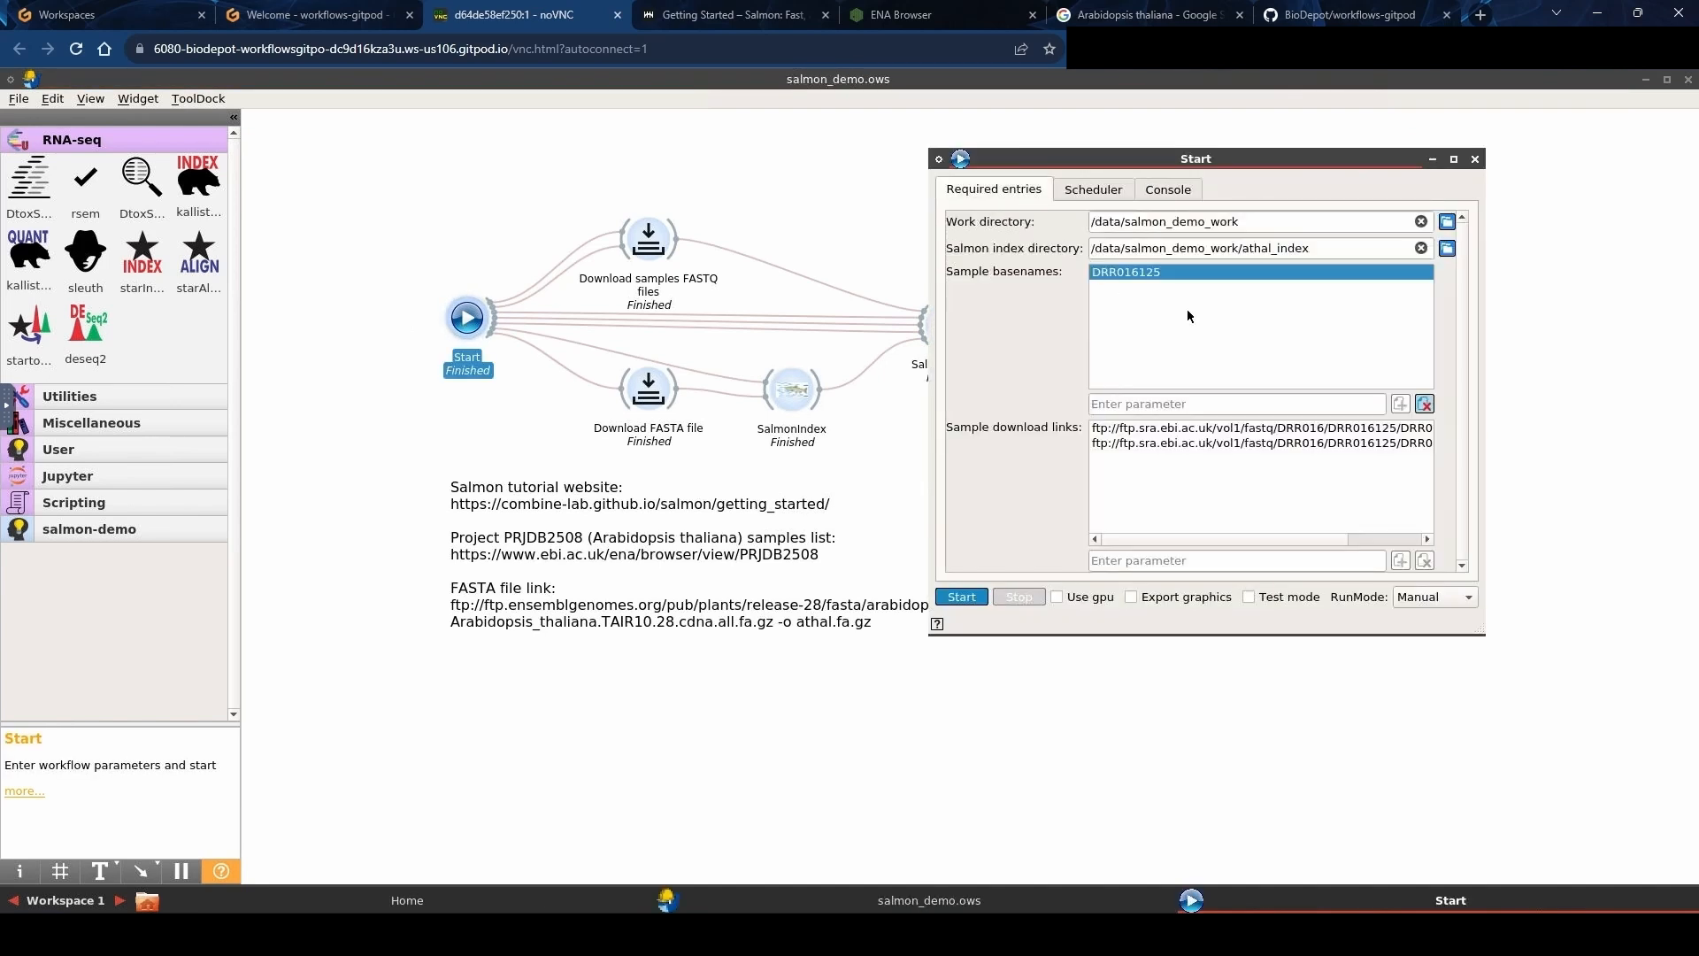